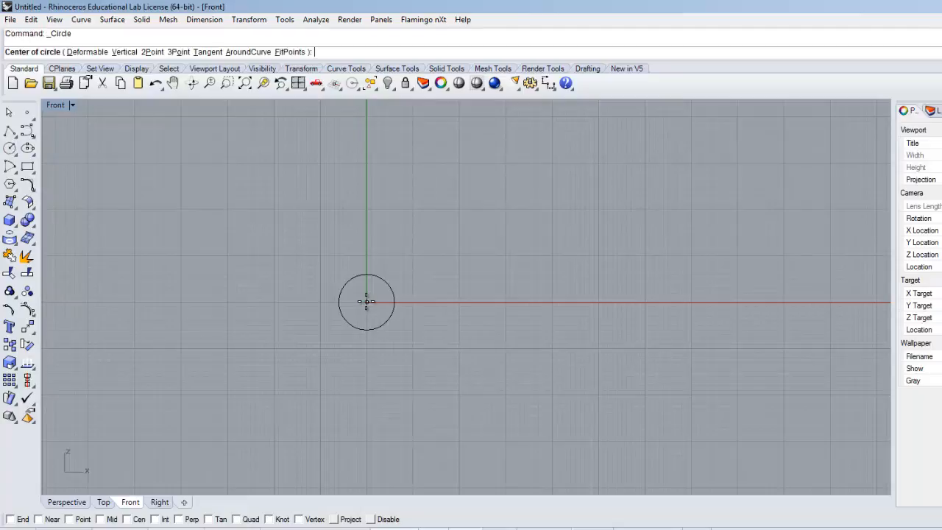
Step: Draw a radius 17 circle centred on the origin in the Front view, concentric with the existing small circle
click(367, 301)
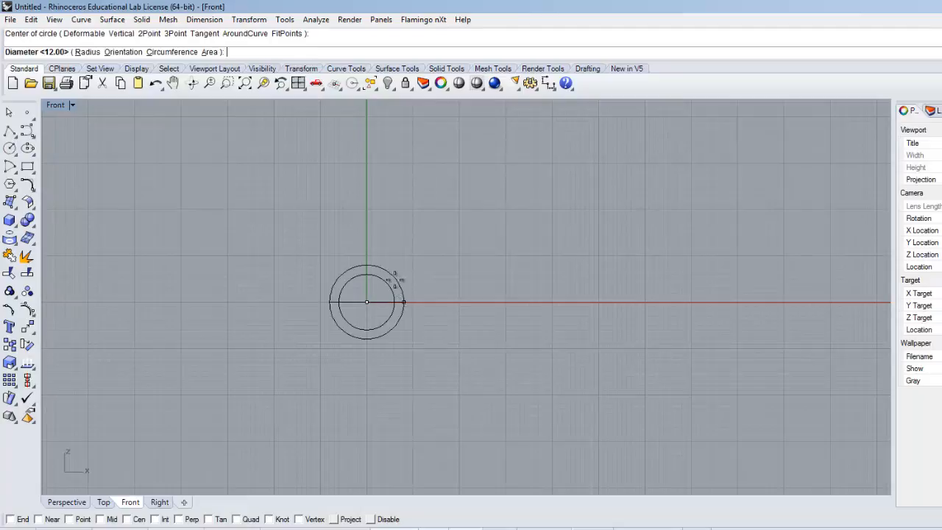
click(87, 52)
text(17)
key(Return)
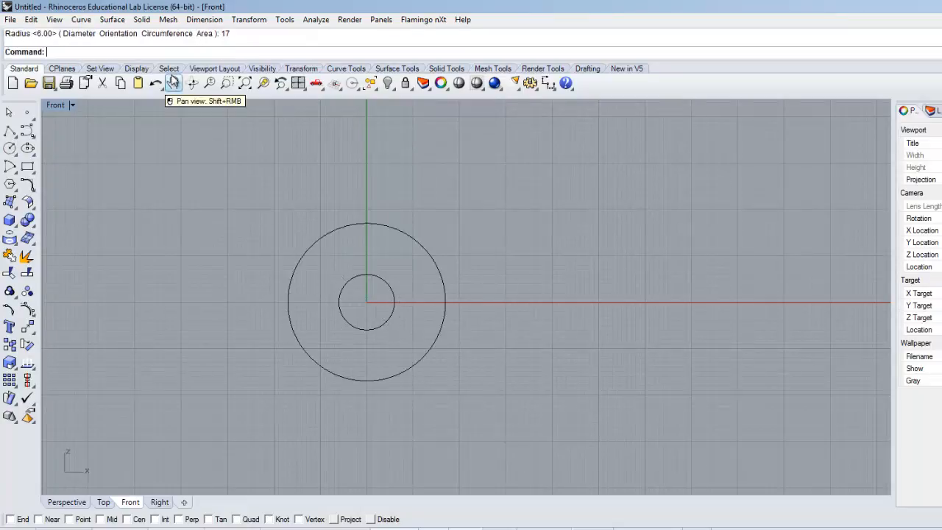
scroll(254, 290, up, 4)
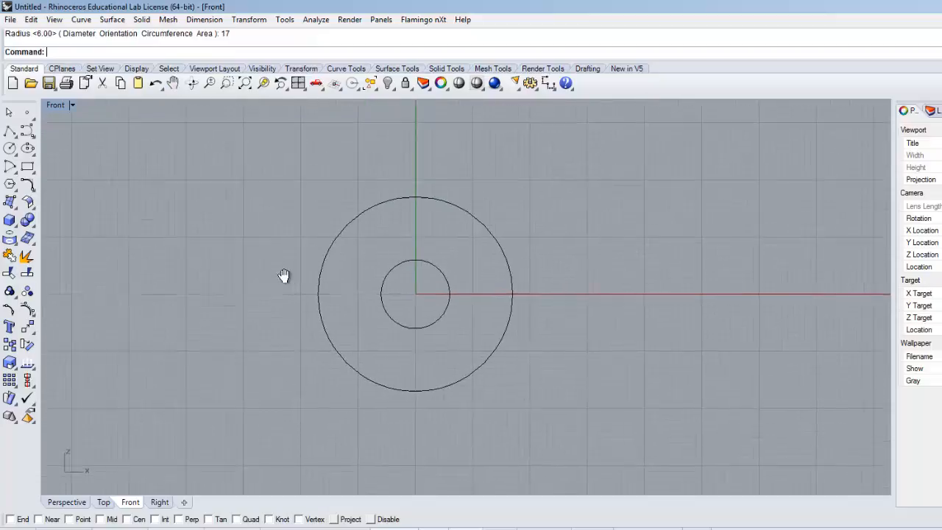
double_click(61, 106)
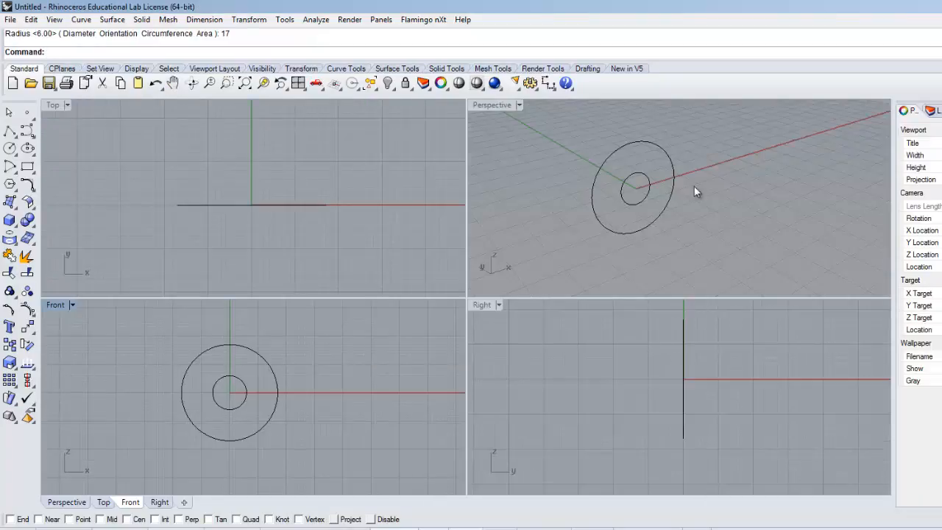
Step: Switch to the browser to examine the base dimensions on the Yoke reference drawing, and return to the Front view in Rhinoceros
key(alt+Tab)
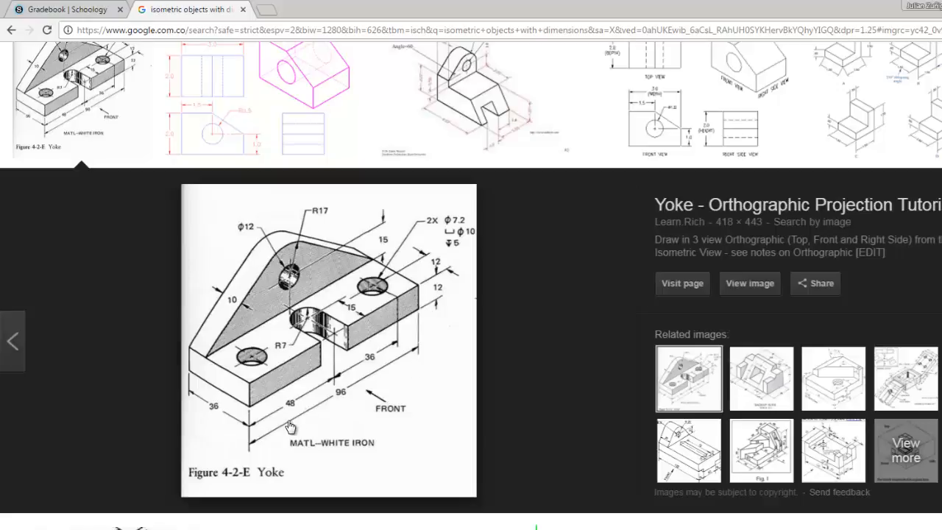
key(alt+Tab)
right_drag(310, 360, 304, 334)
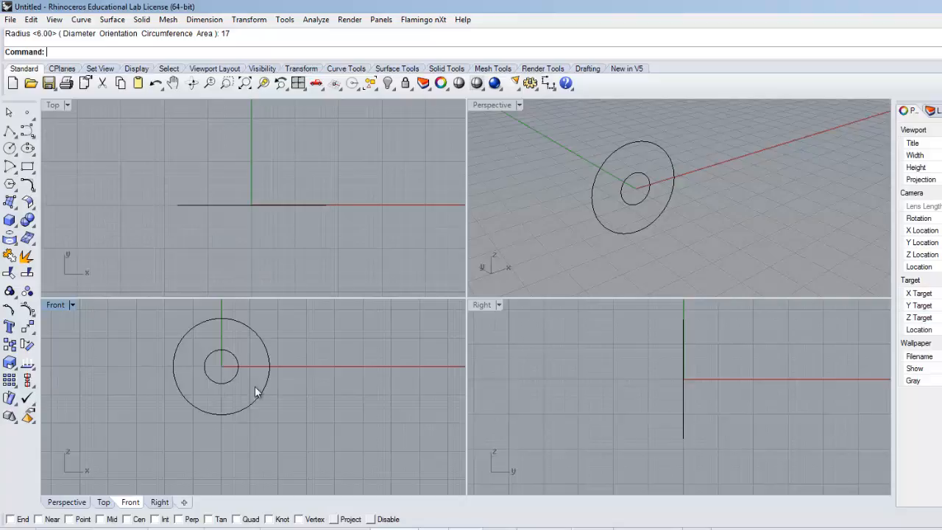
right_drag(282, 414, 309, 408)
scroll(261, 373, up, 4)
right_drag(264, 375, 288, 402)
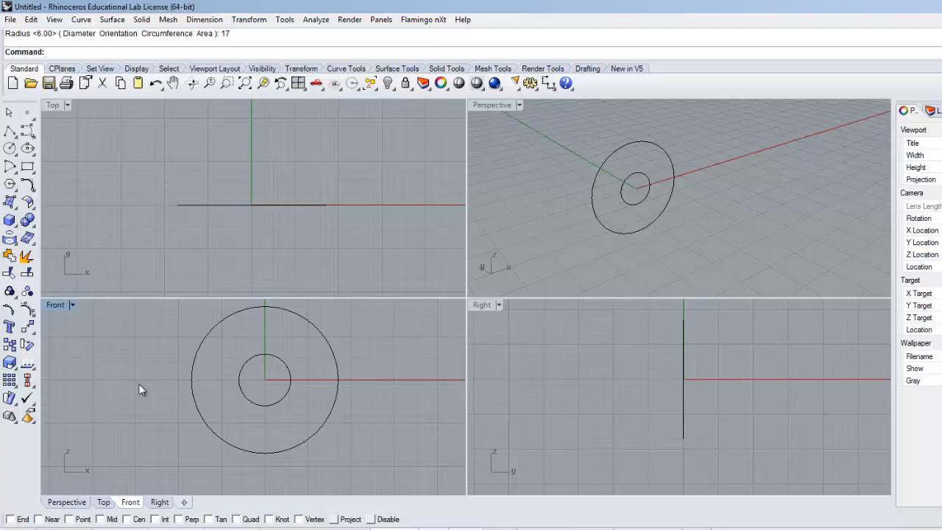
right_drag(353, 456, 319, 458)
scroll(295, 412, down, 2)
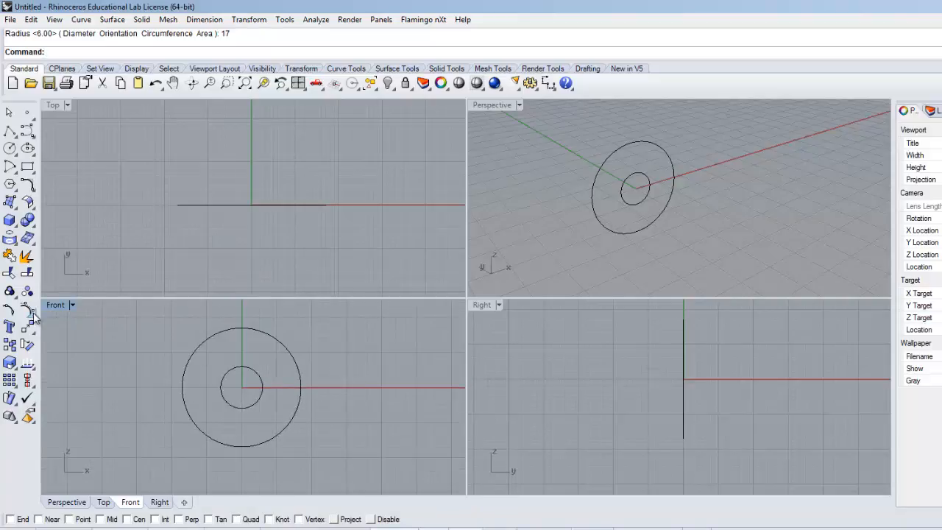
Step: Draw a horizontal polyline 48 long from the circles' centre along the positive X axis, checking the length against the Yoke drawing
double_click(51, 305)
right_drag(332, 245, 345, 210)
click(10, 130)
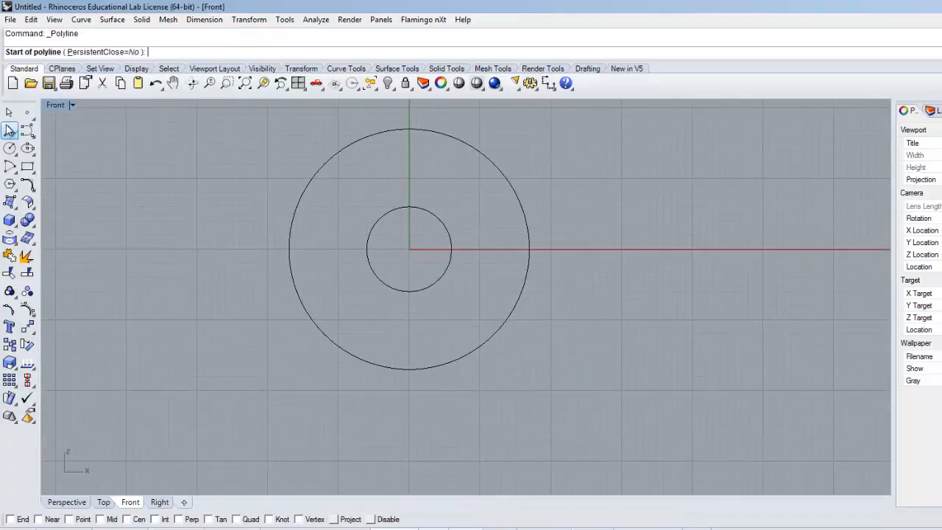
click(409, 249)
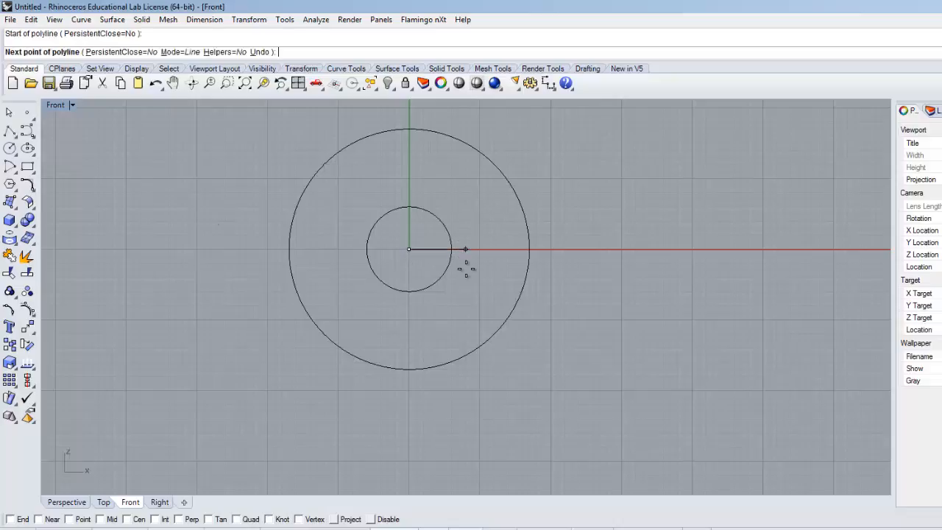
key(alt+Tab)
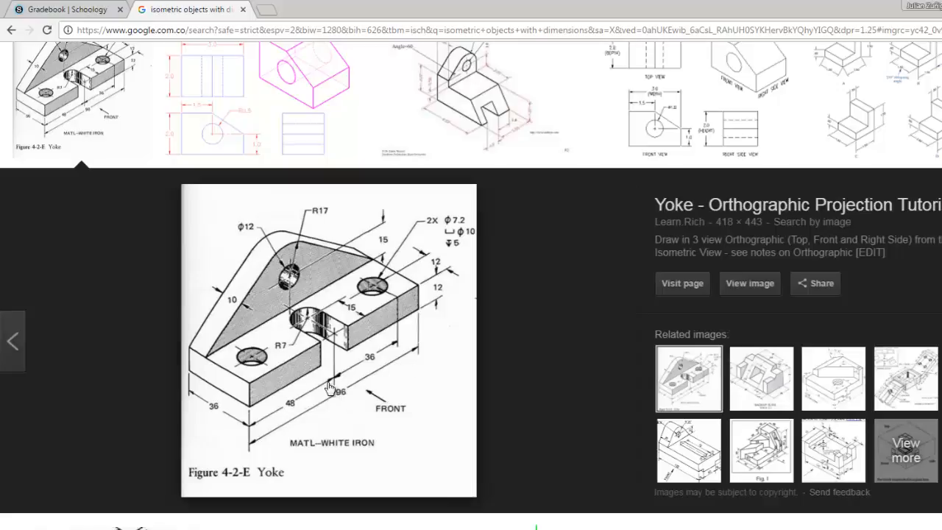
key(alt+Tab)
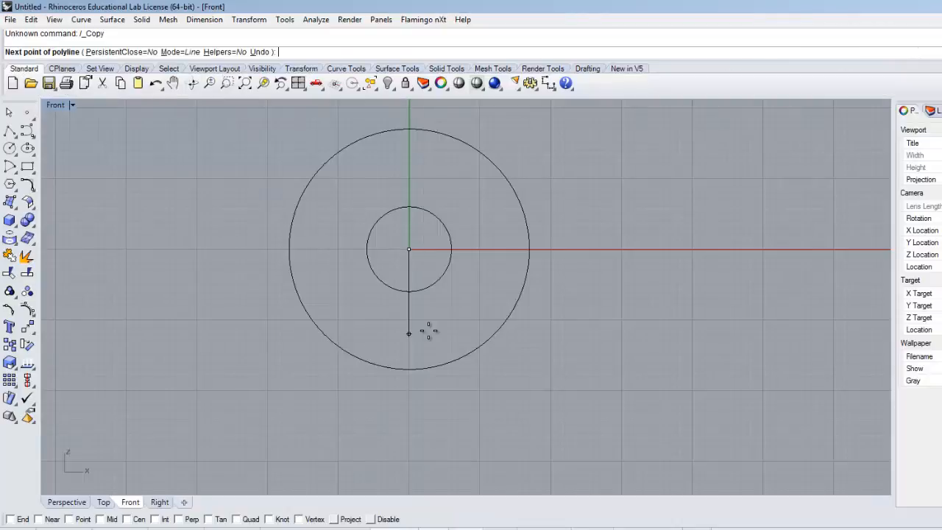
text(48)
key(Return)
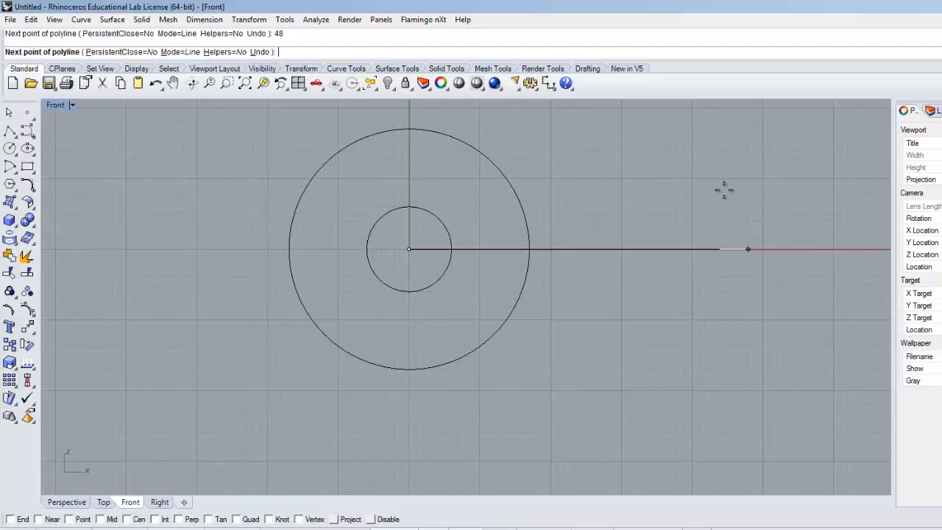
click(744, 238)
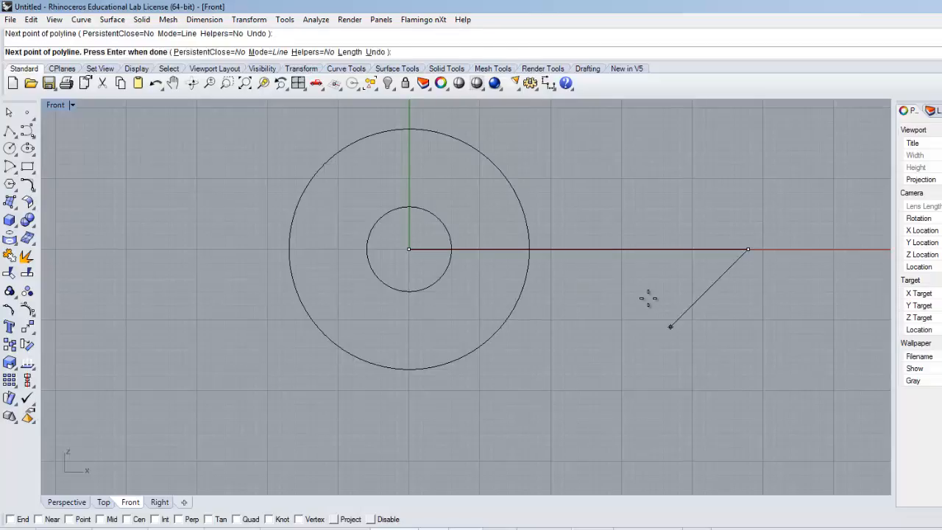
key(Return)
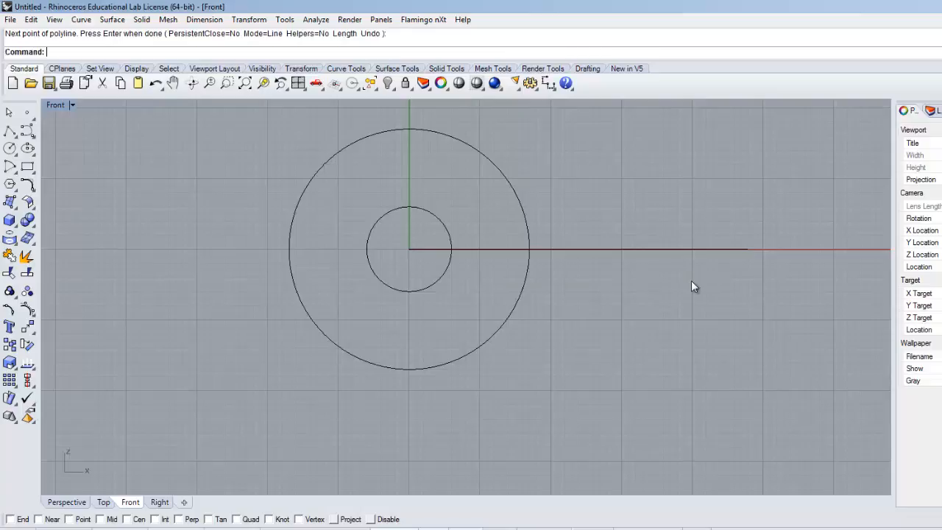
Step: Mirror the horizontal line across the vertical axis through the circles' centre, keeping the original
click(646, 248)
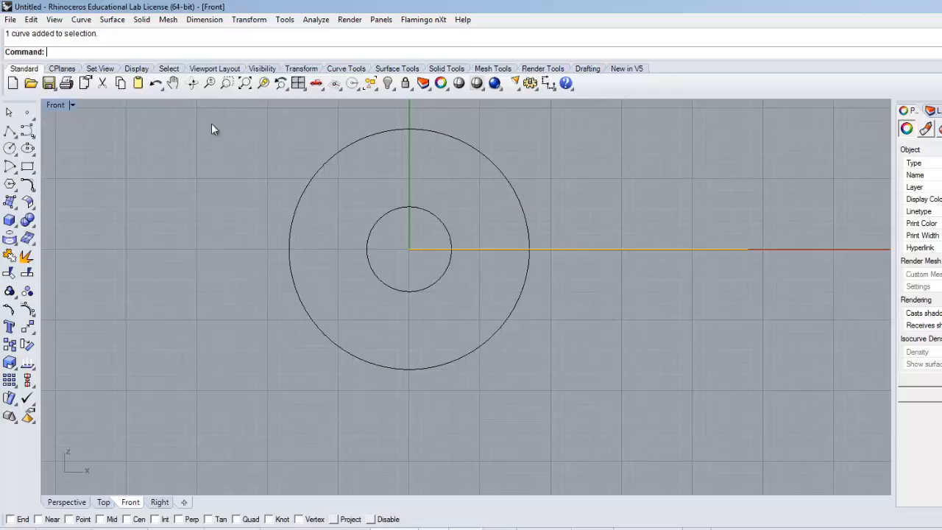
key(Escape)
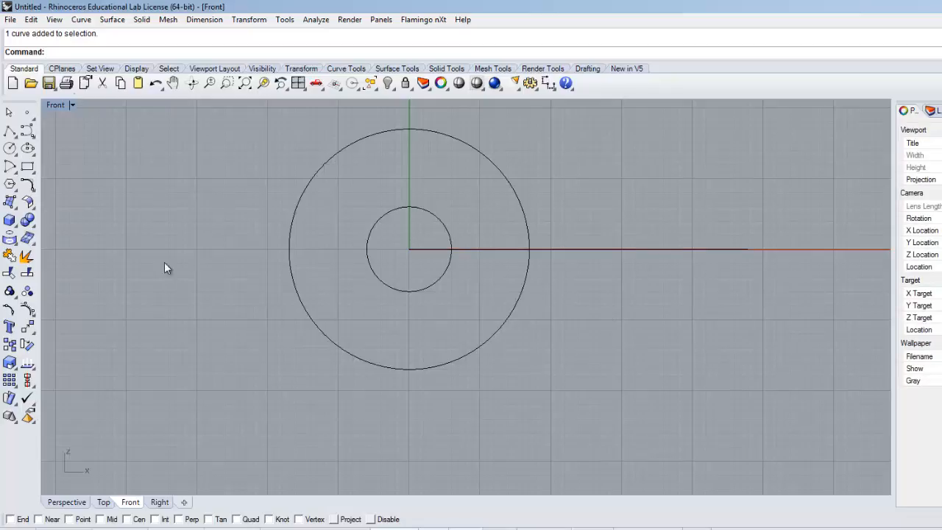
click(249, 19)
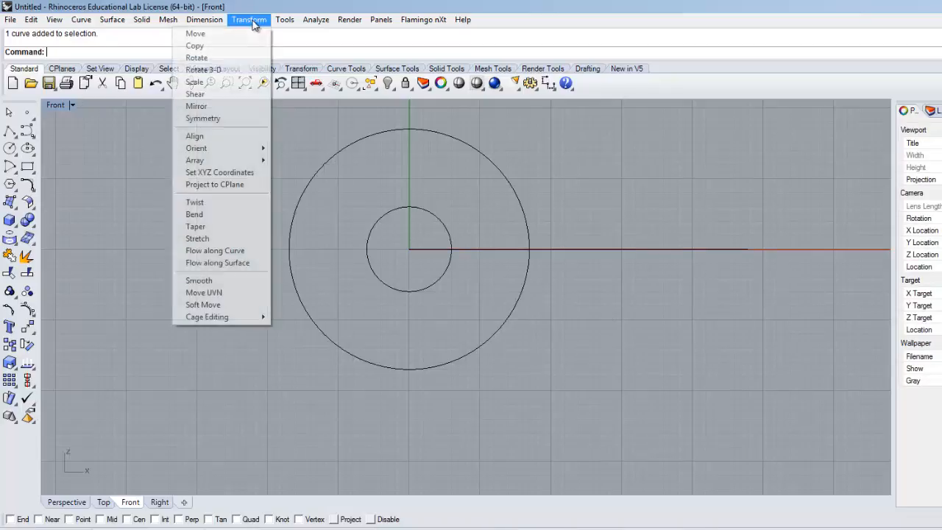
click(209, 106)
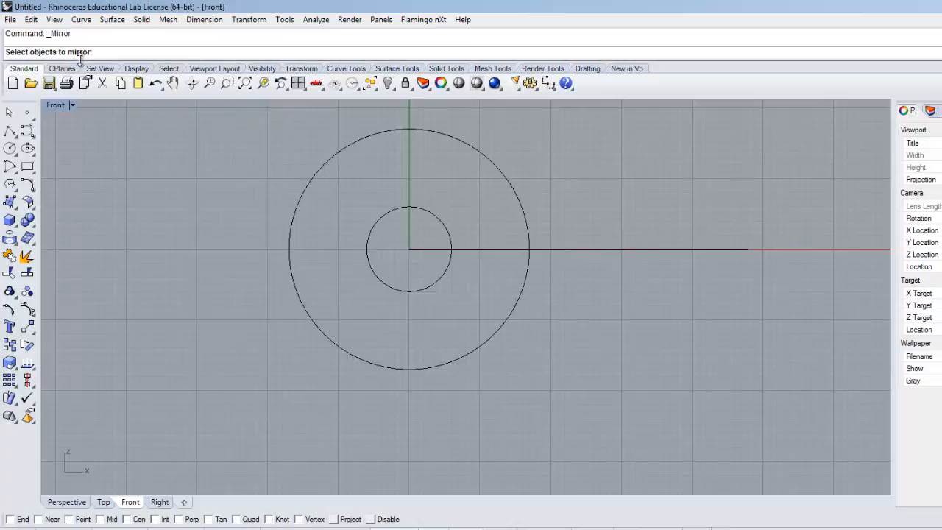
click(581, 250)
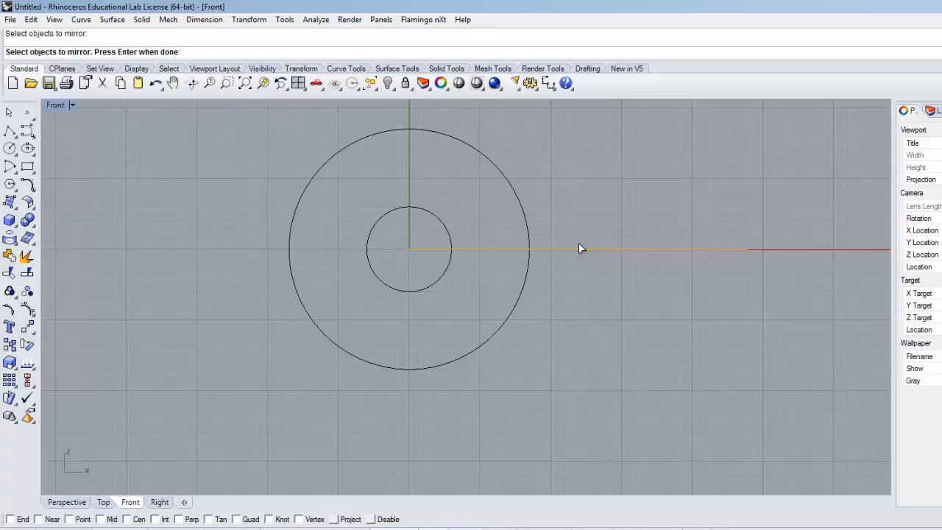
key(Return)
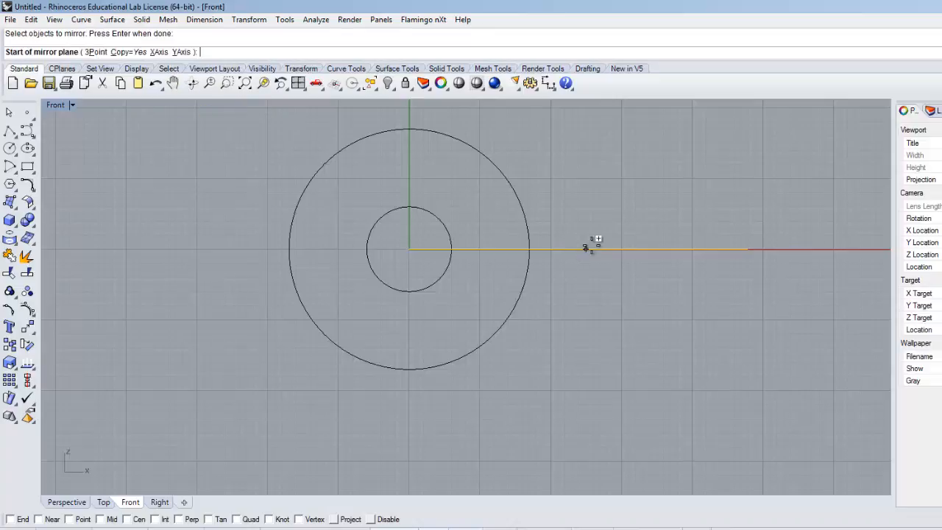
click(409, 165)
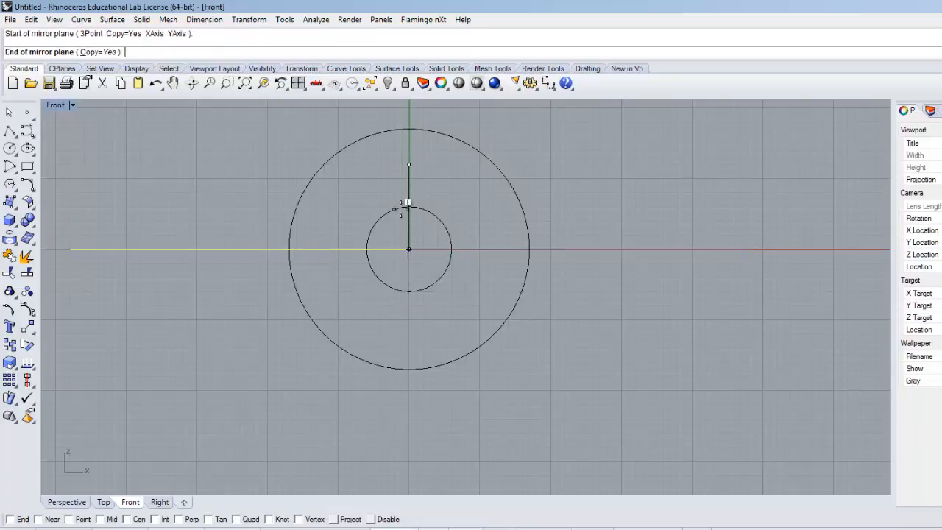
click(408, 423)
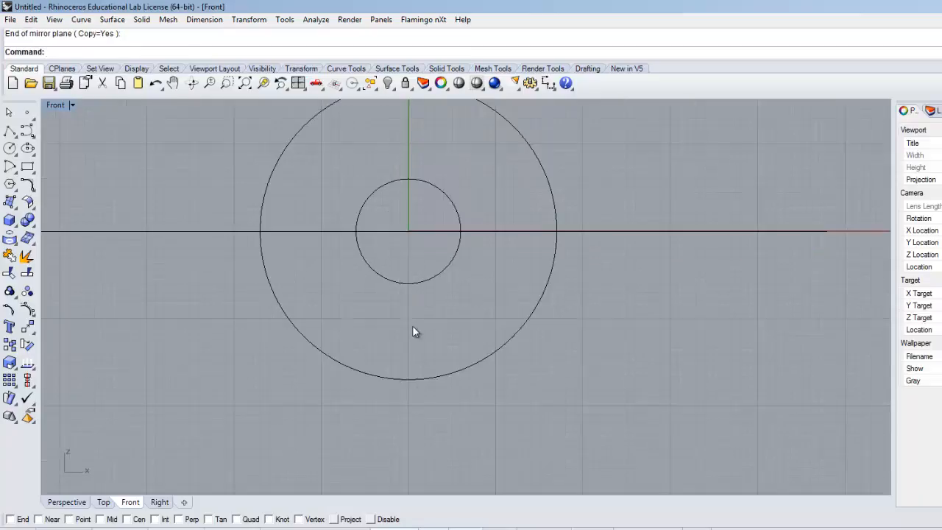
Step: Check the two halves of the horizontal line separately and join them into a single curve
right_drag(414, 332, 430, 329)
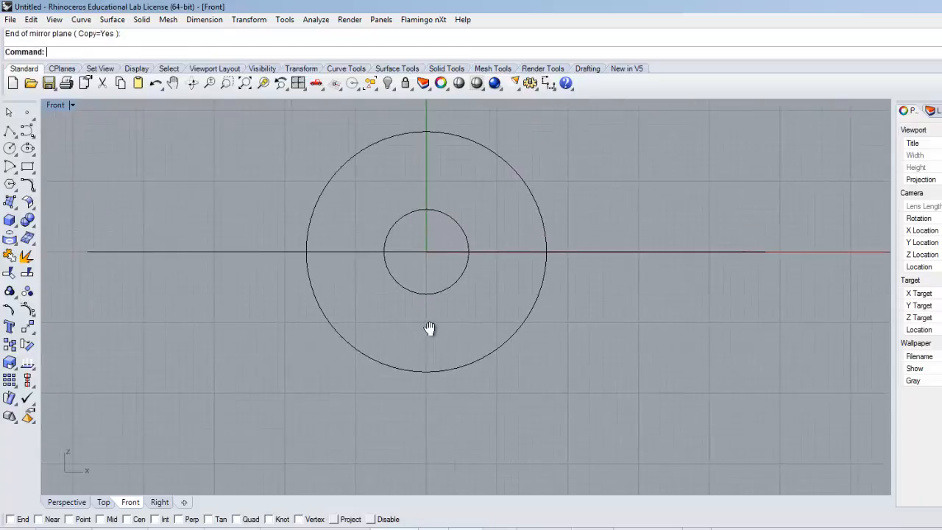
click(238, 251)
click(604, 252)
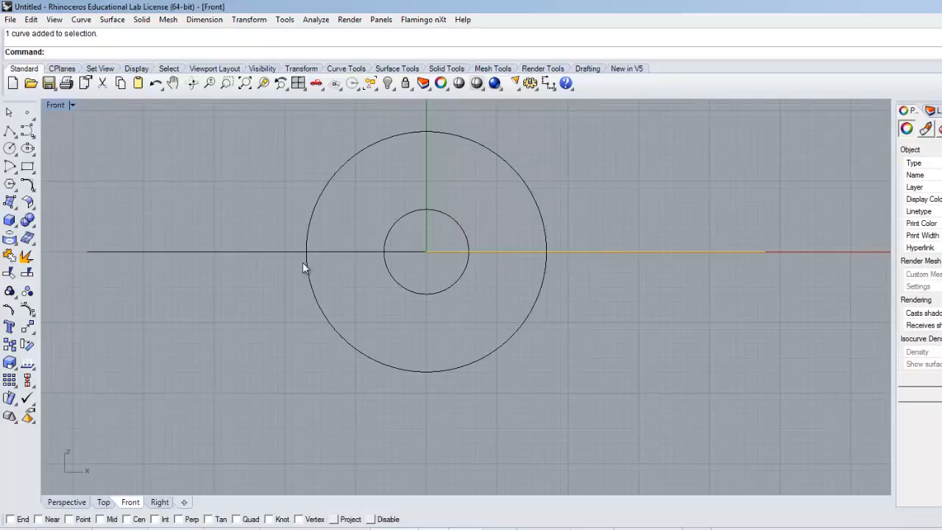
click(259, 252)
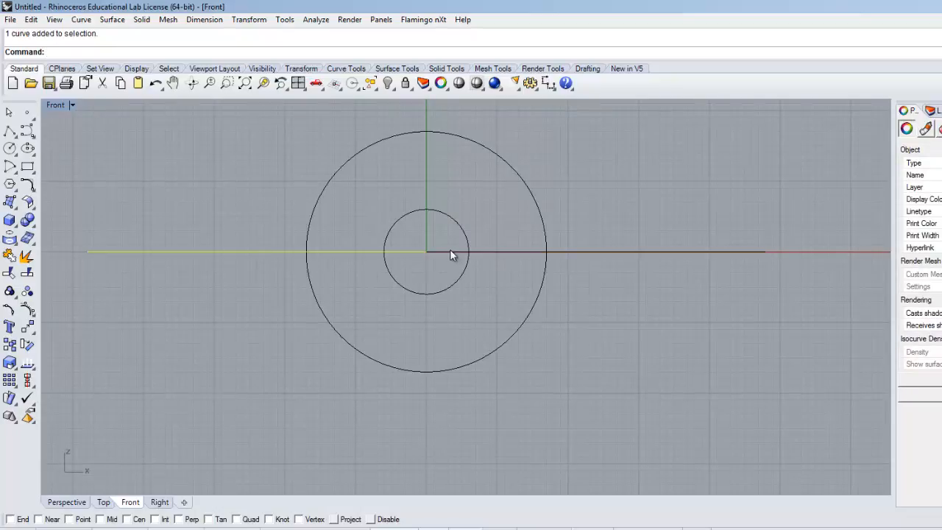
shift+click(625, 253)
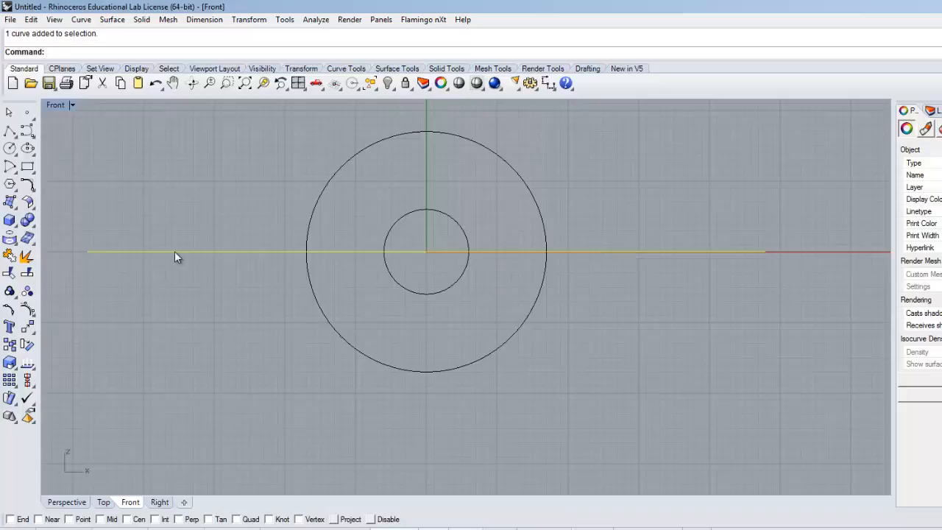
click(204, 334)
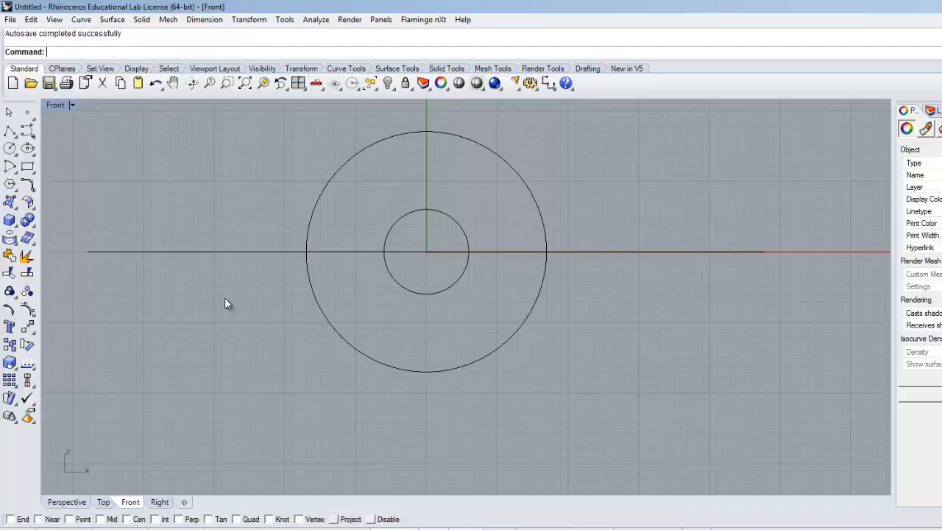
click(234, 252)
shift+click(600, 252)
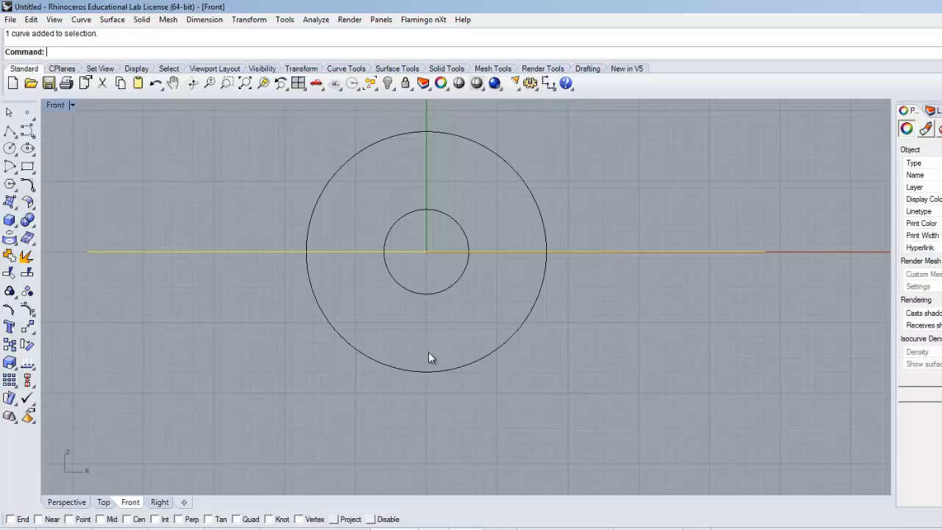
click(10, 256)
click(232, 251)
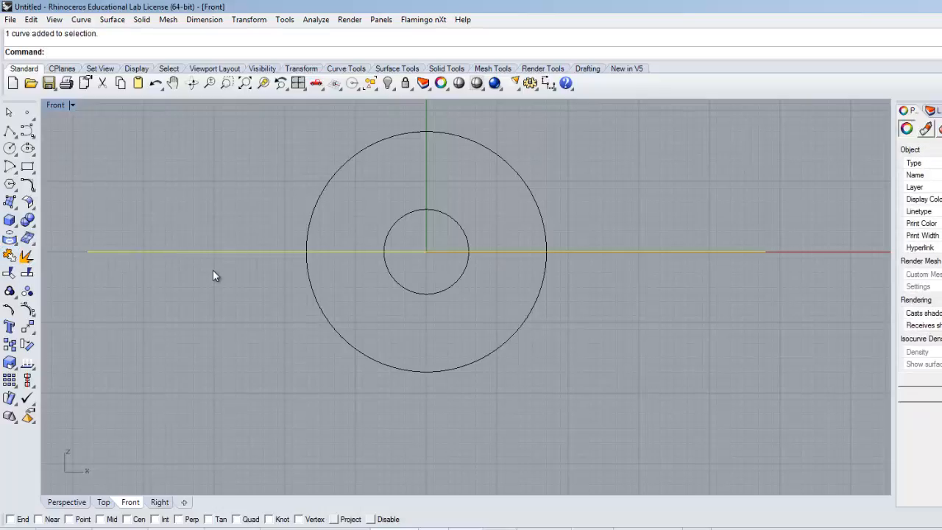
click(95, 195)
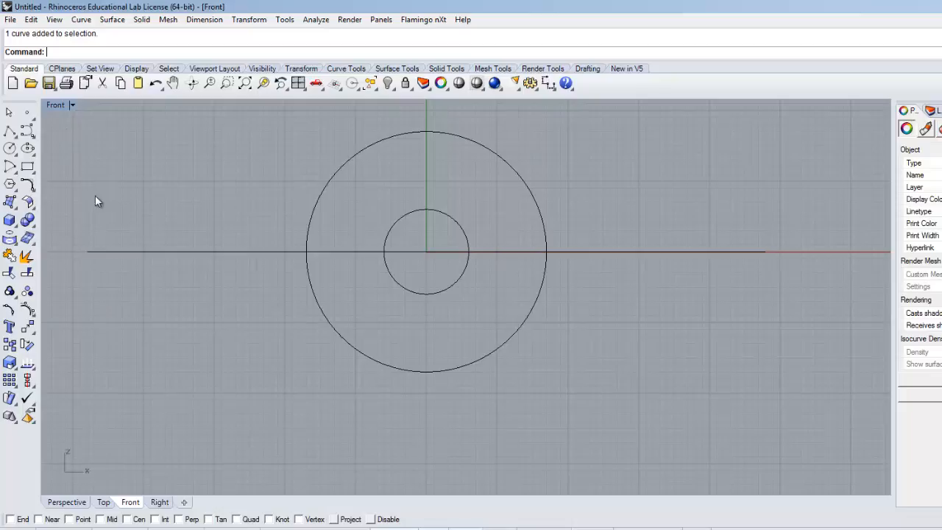
Step: Show all four viewports, check the hole centre's height on the Yoke drawing, and select the joined horizontal line in the Front view
double_click(60, 105)
key(alt+Tab)
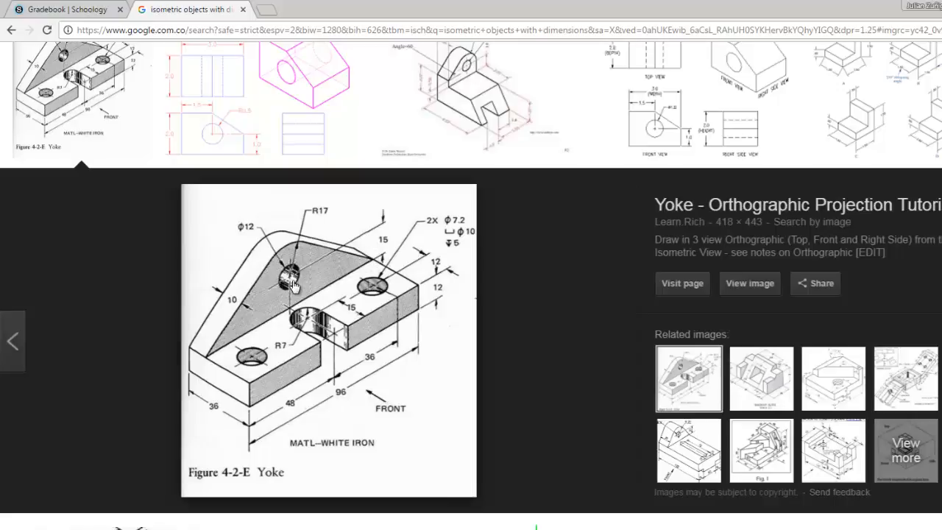
key(alt+Tab)
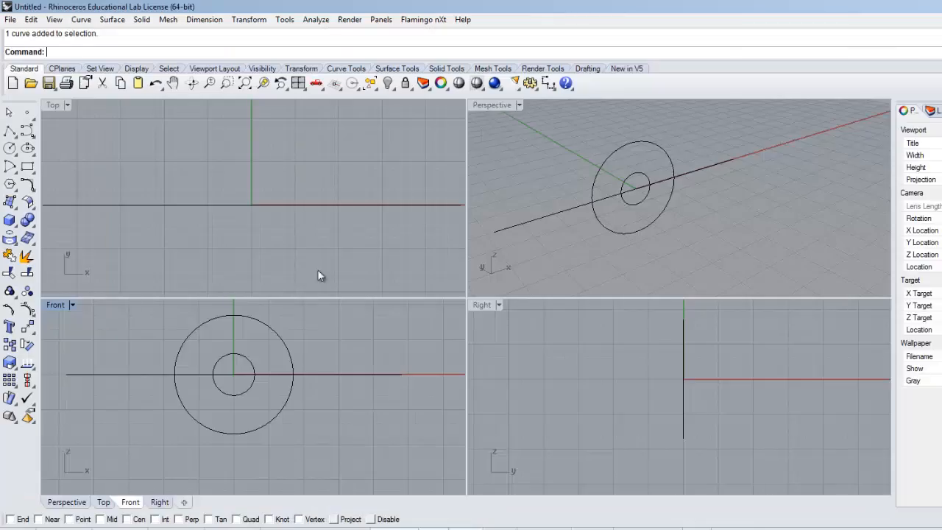
click(312, 374)
right_drag(312, 444, 307, 375)
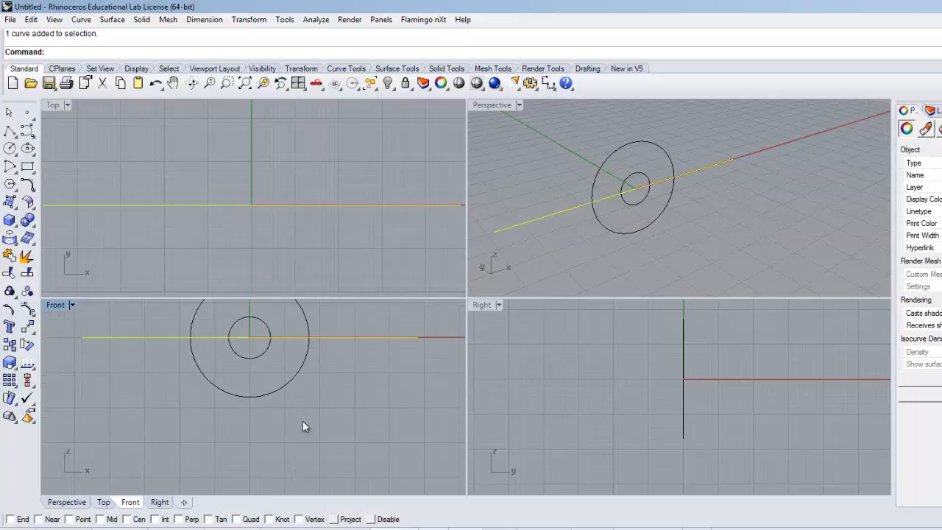
right_drag(323, 410, 319, 425)
click(316, 380)
click(320, 352)
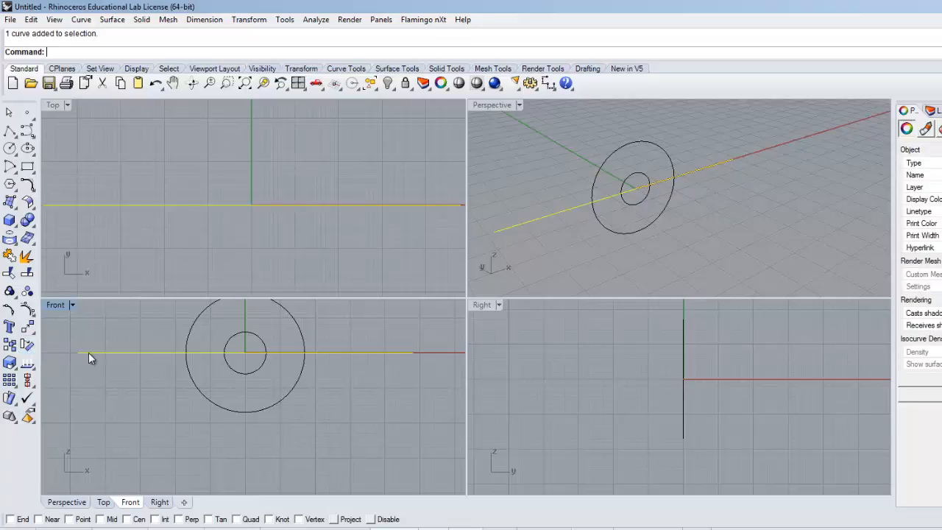
click(27, 328)
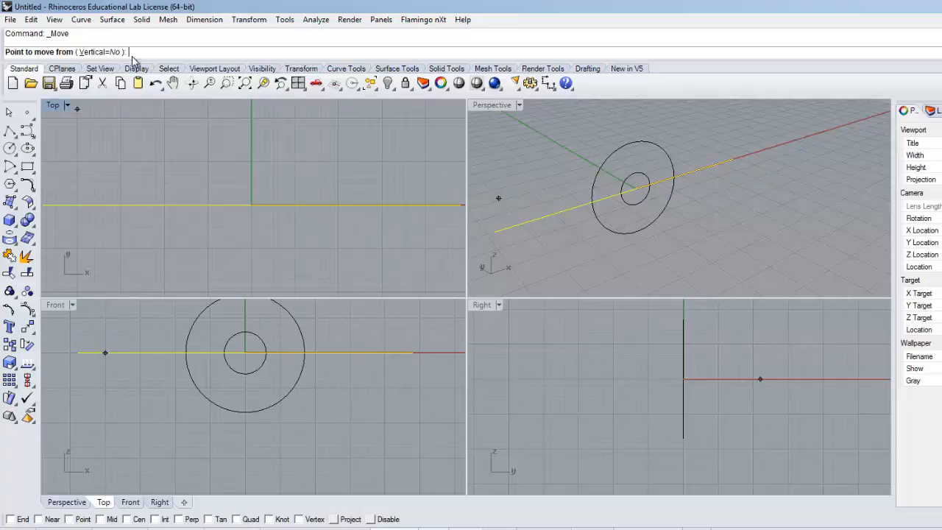
text(15)
key(Return)
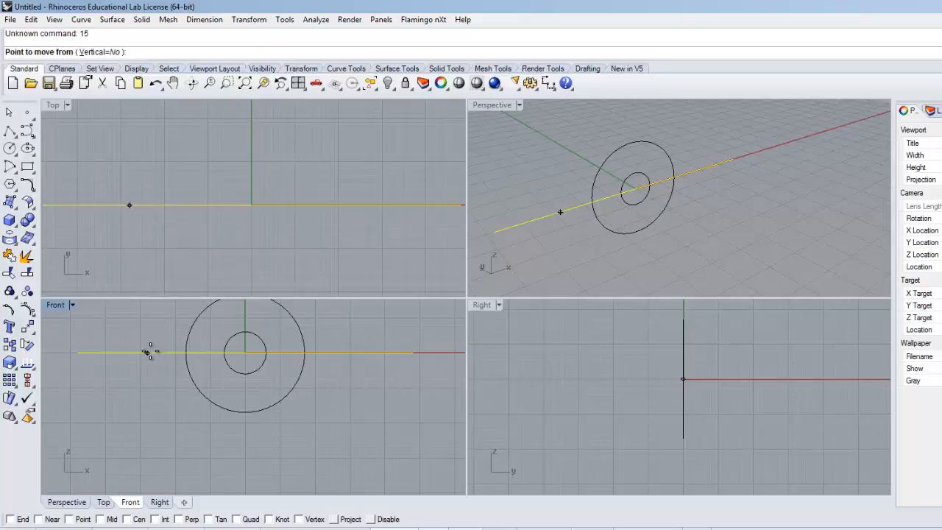
key(Escape)
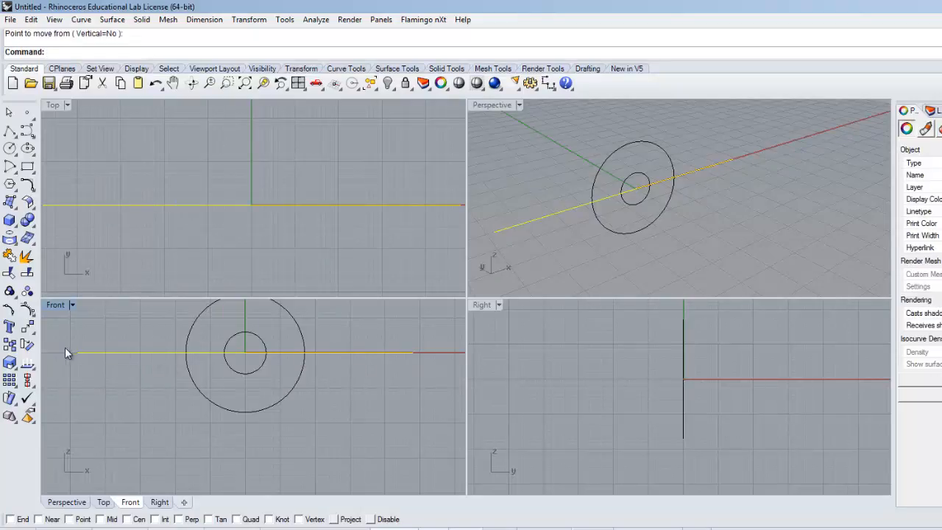
Step: Move the selected horizontal line 15 straight down from the circles' centre in the Front view, then deselect it
click(27, 327)
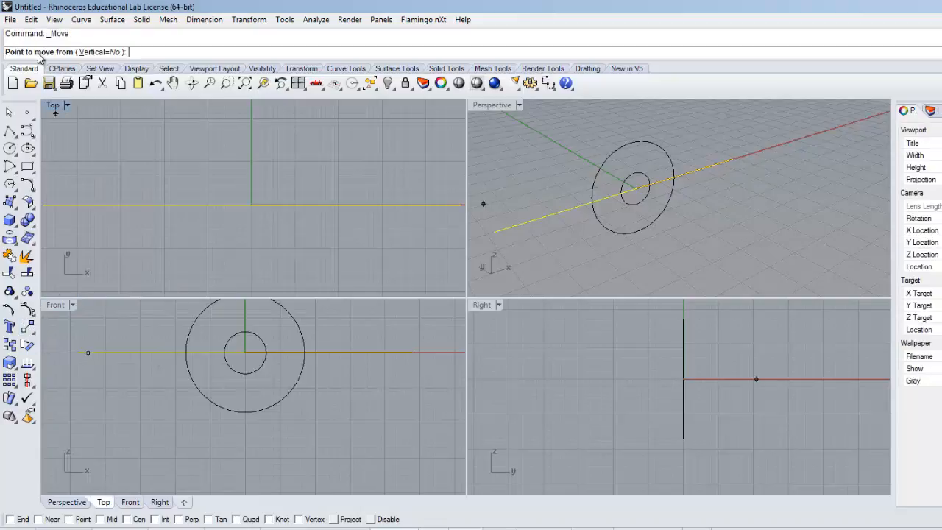
scroll(246, 358, up, 4)
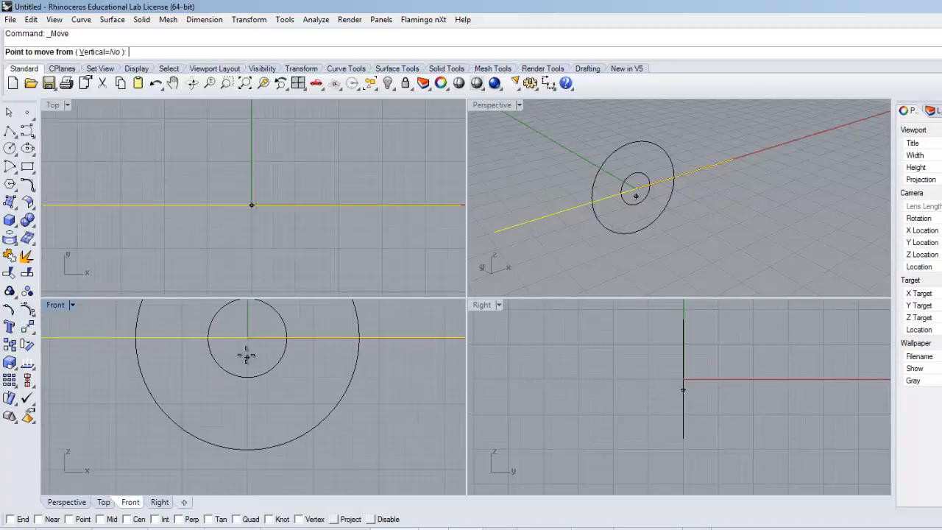
click(249, 337)
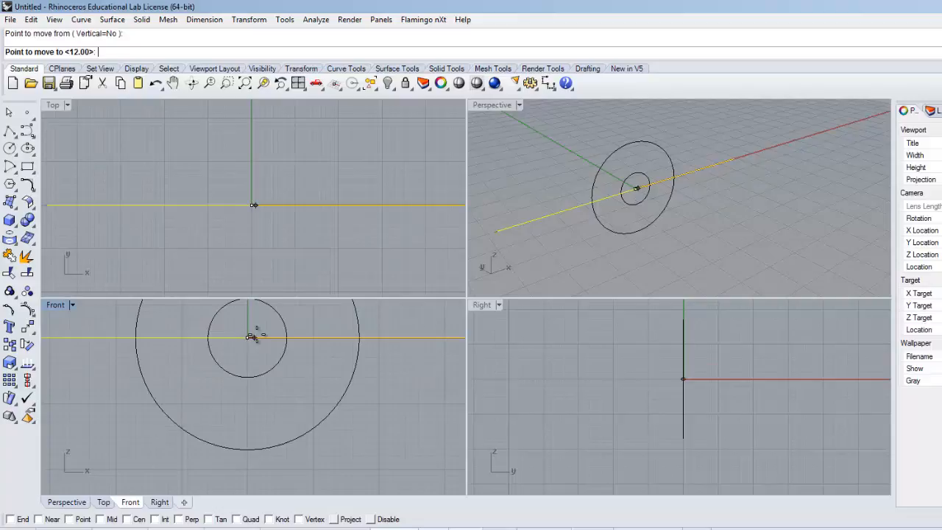
text(15)
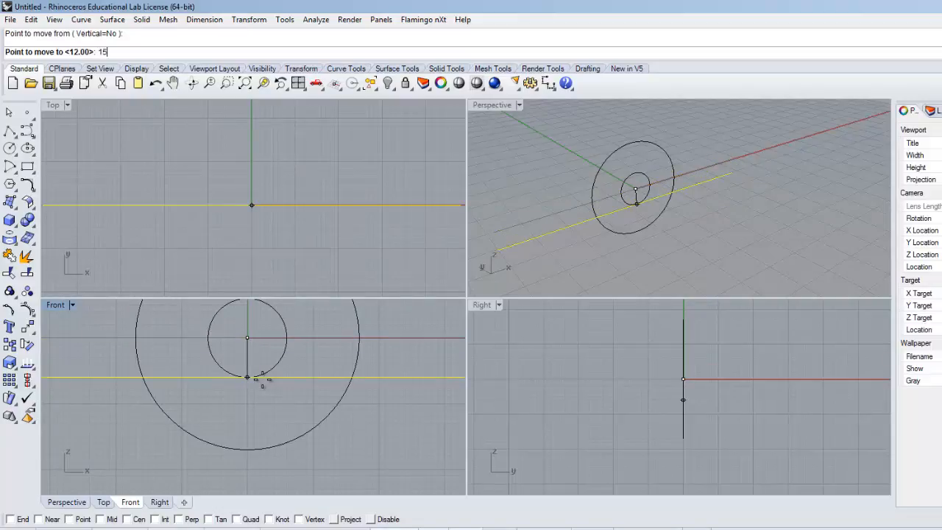
key(Return)
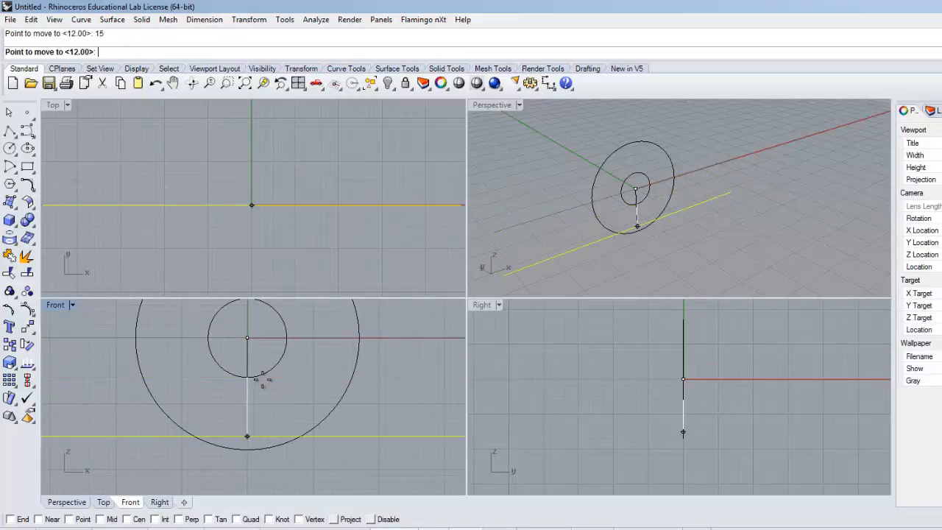
scroll(218, 438, down, 2)
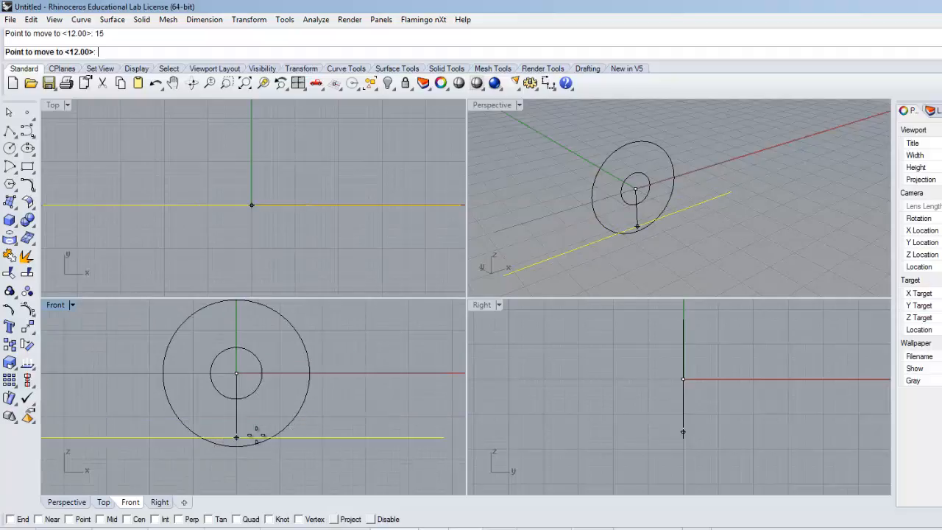
click(241, 440)
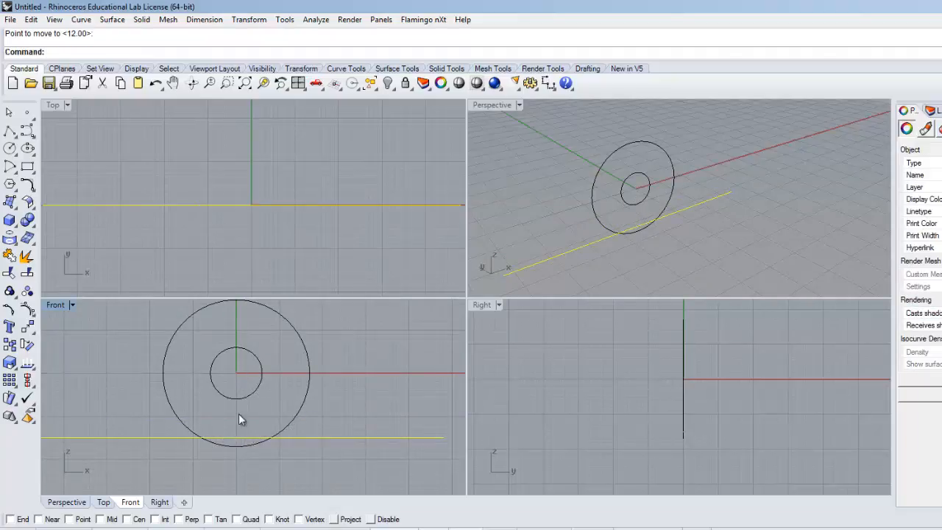
double_click(53, 305)
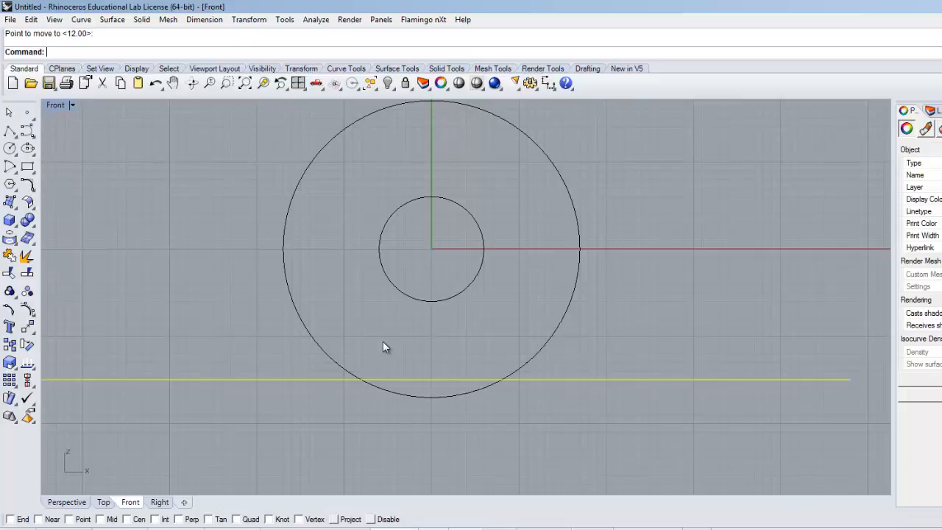
double_click(50, 107)
scroll(250, 355, down, 4)
right_drag(324, 368, 332, 395)
click(178, 382)
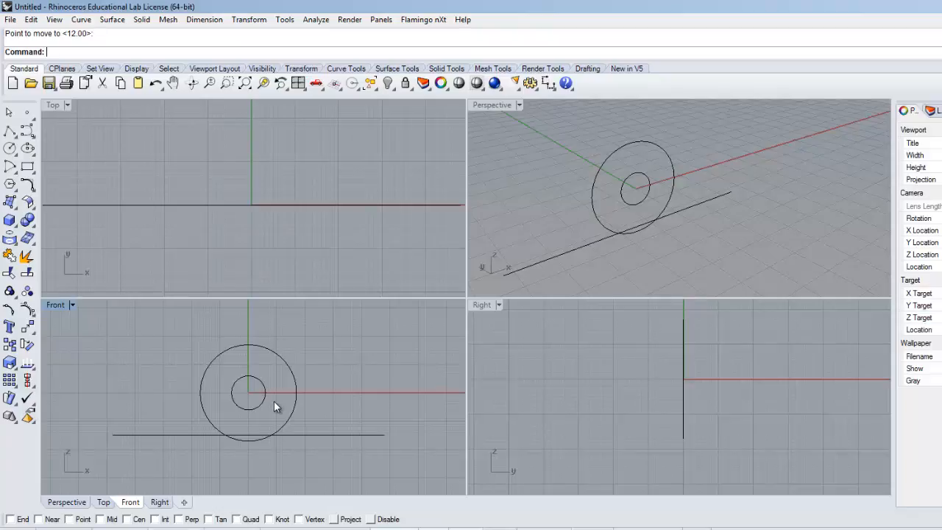
Step: Draw a polyline from the base line's left end to the upper left of the outer circle, using the Tan snap
scroll(104, 457, up, 2)
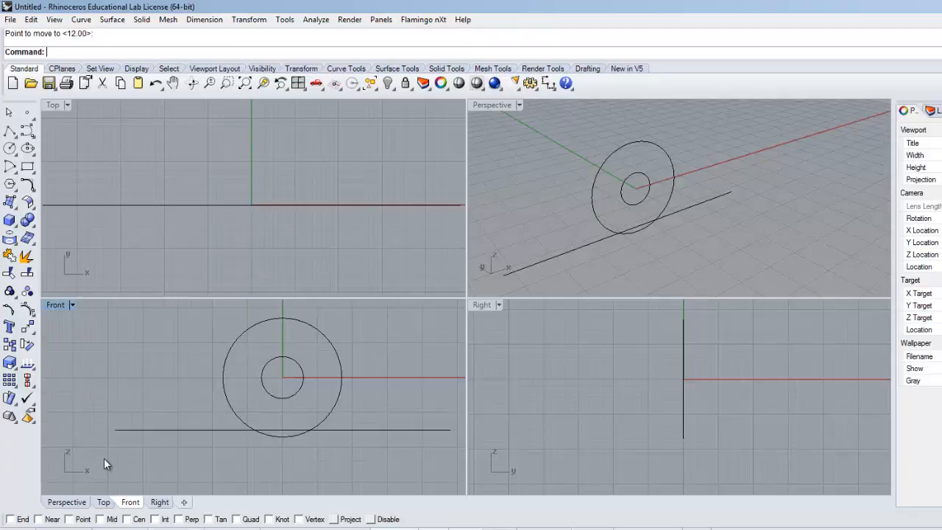
right_drag(128, 453, 118, 443)
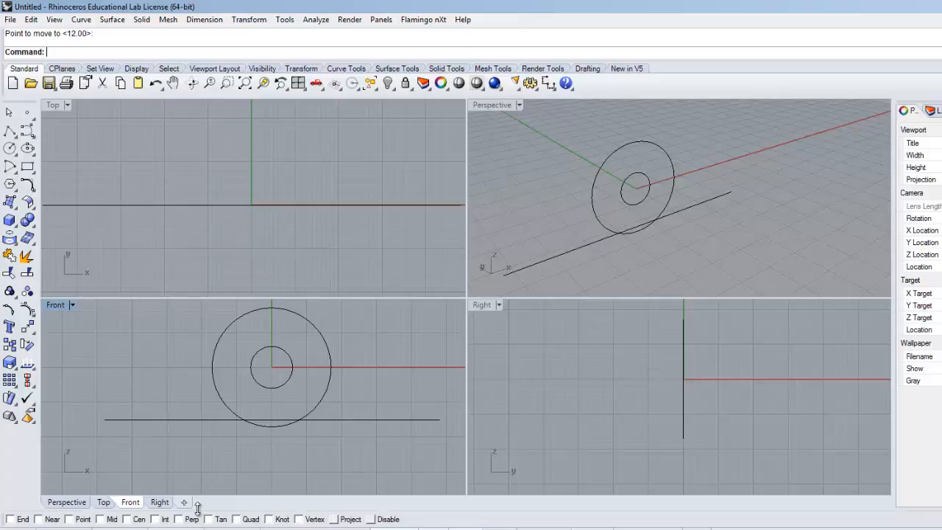
click(10, 133)
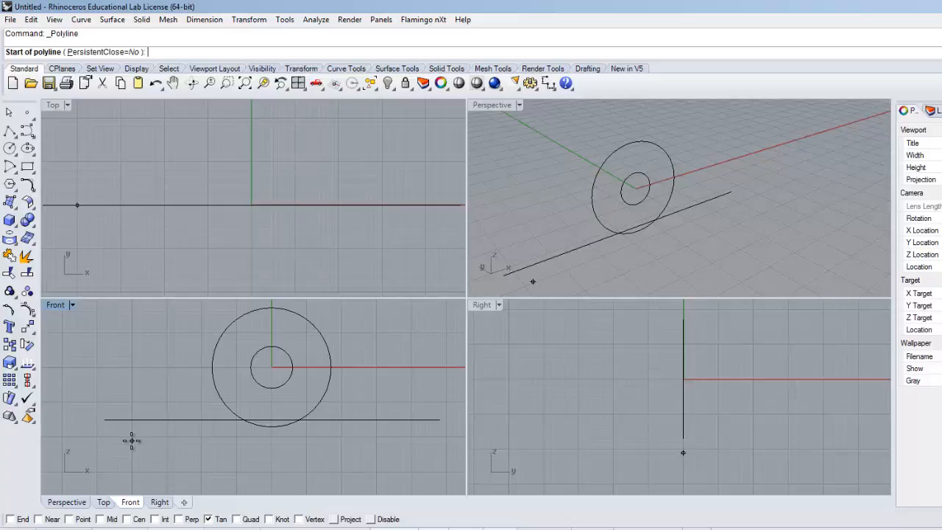
scroll(109, 442, up, 5)
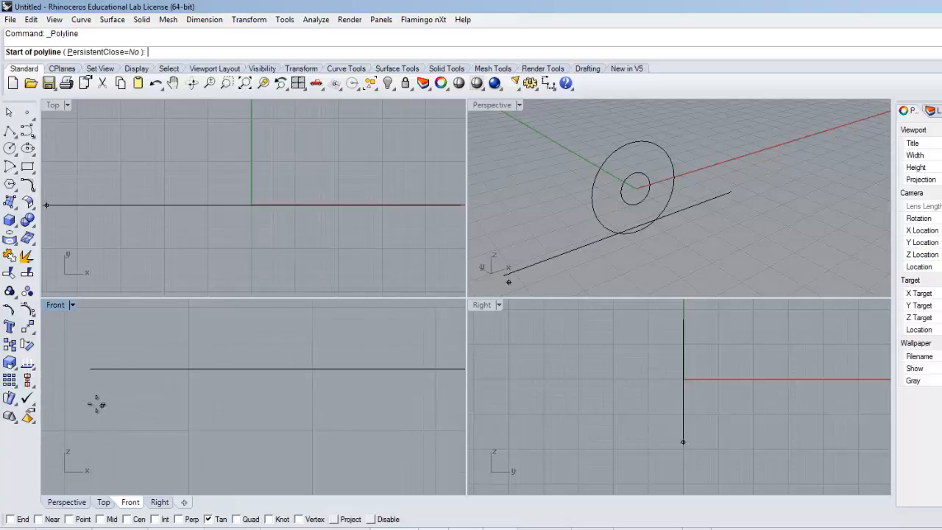
click(90, 370)
right_drag(304, 385, 206, 493)
scroll(224, 325, down, 5)
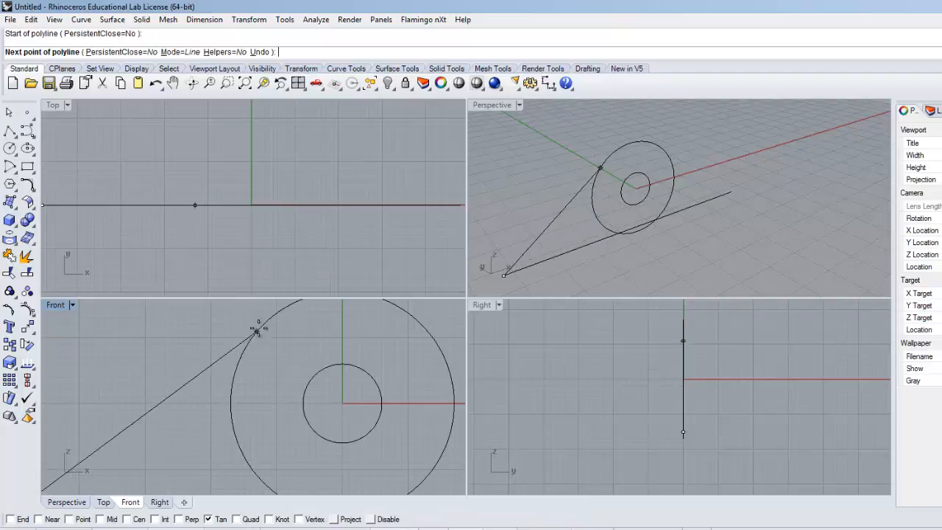
right_drag(298, 376, 226, 400)
scroll(225, 398, down, 5)
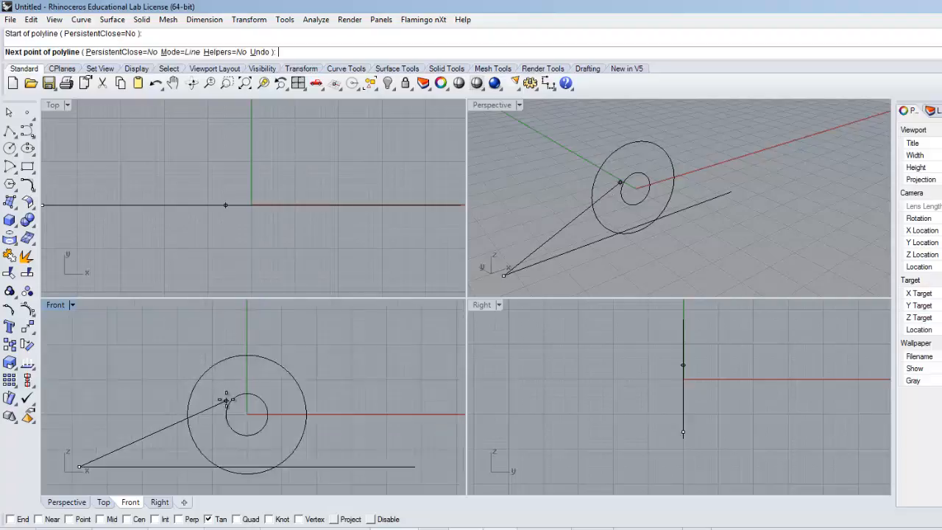
double_click(55, 305)
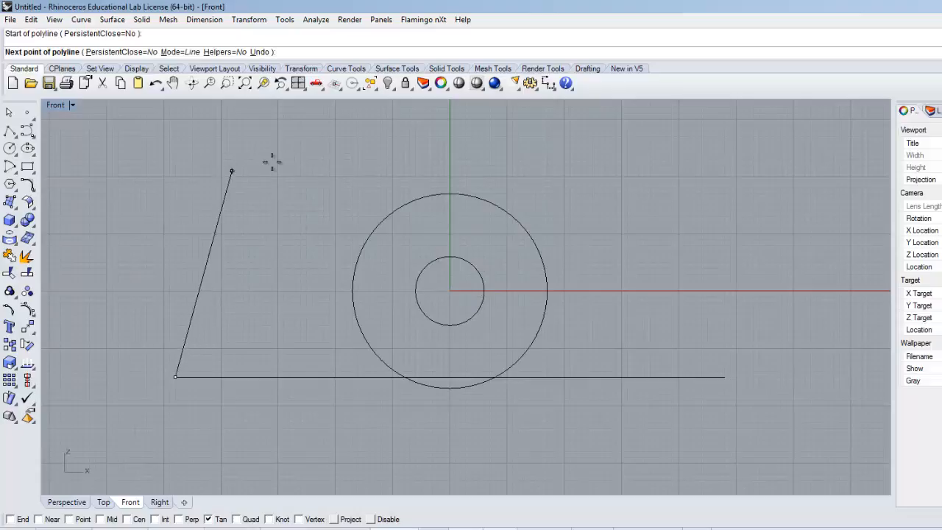
click(387, 213)
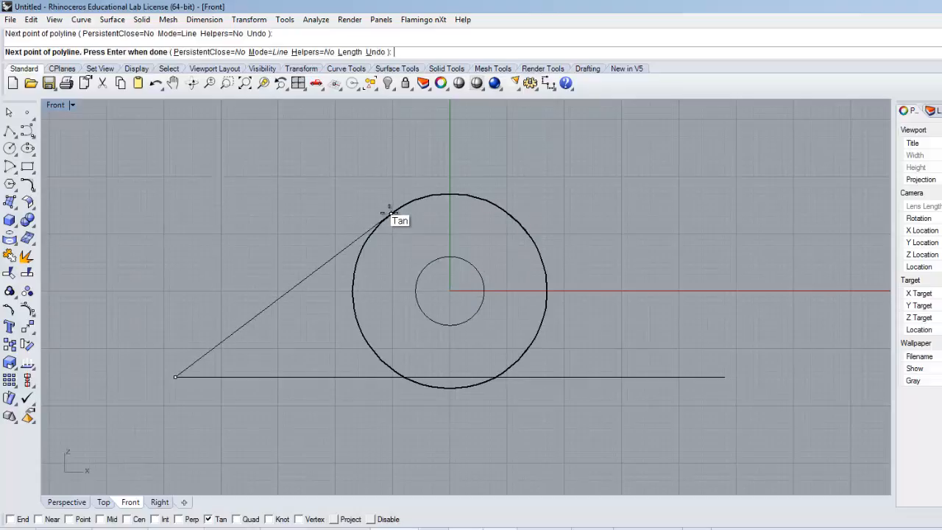
key(Return)
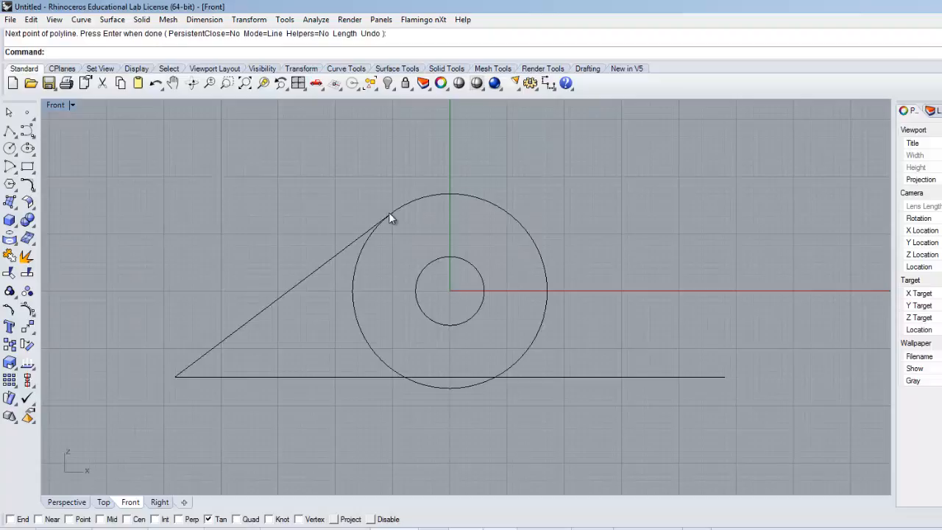
Step: Draw a matching tangent polyline from the base line's right end to the outer circle's upper right, and return to the four viewports
key(Return)
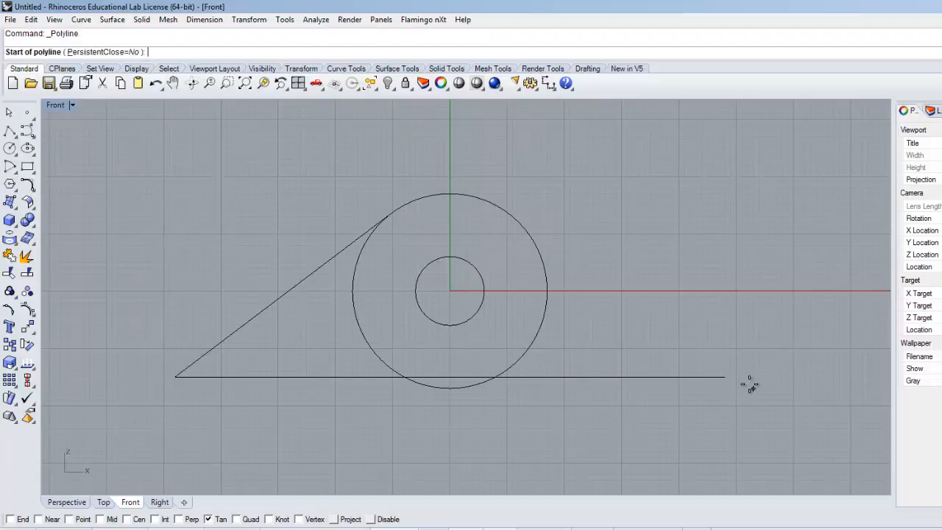
click(725, 377)
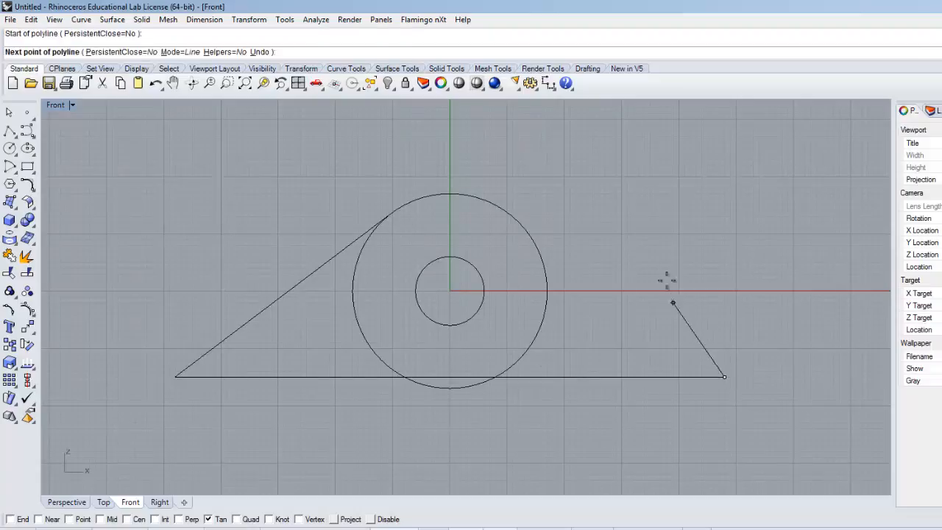
click(510, 214)
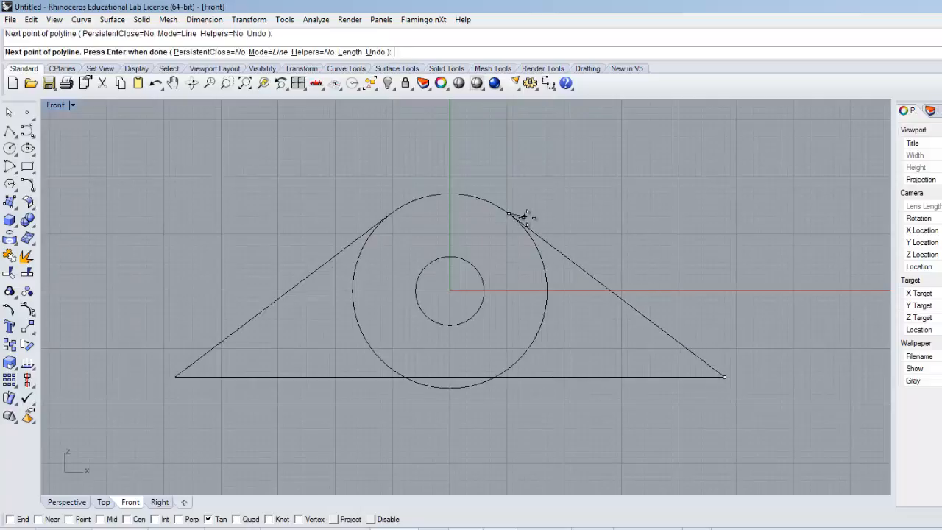
key(Return)
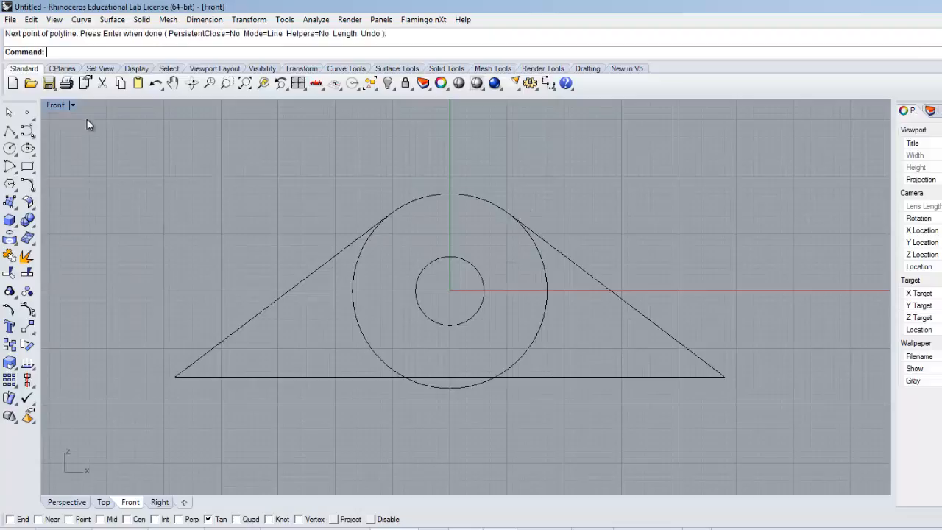
double_click(56, 105)
Step: Examine the triangular profile in the Perspective, Top and Front views and compare it with the Yoke reference drawing
right_drag(621, 211, 617, 232)
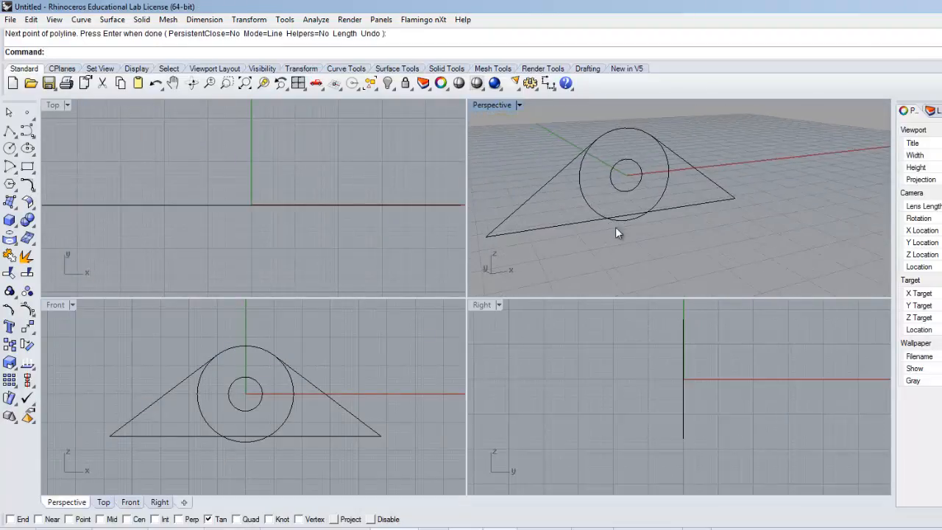
scroll(237, 148, down, 4)
right_drag(242, 151, 262, 190)
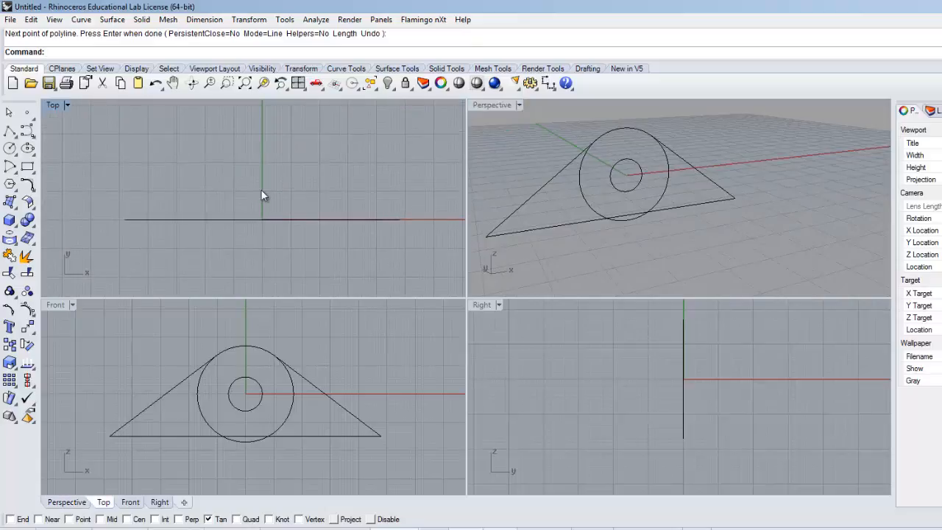
key(alt+Tab)
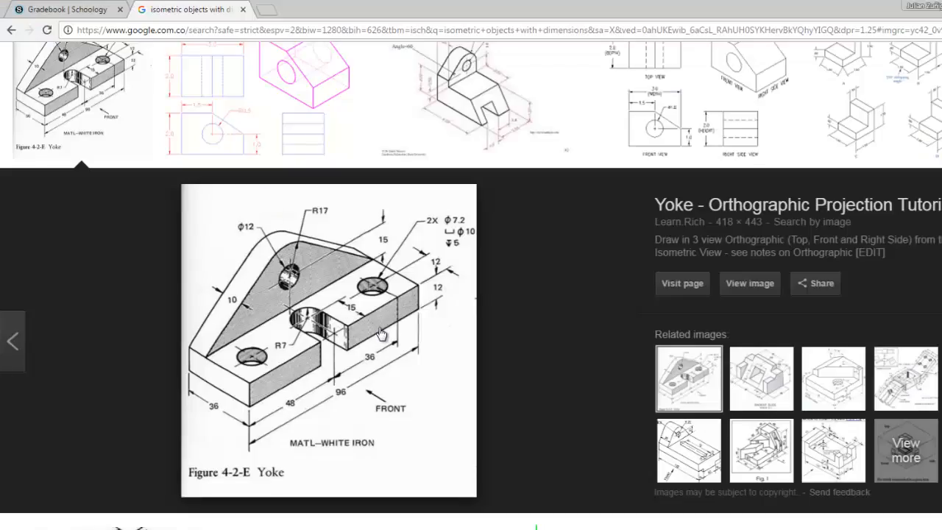
key(alt+Tab)
right_drag(364, 328, 367, 315)
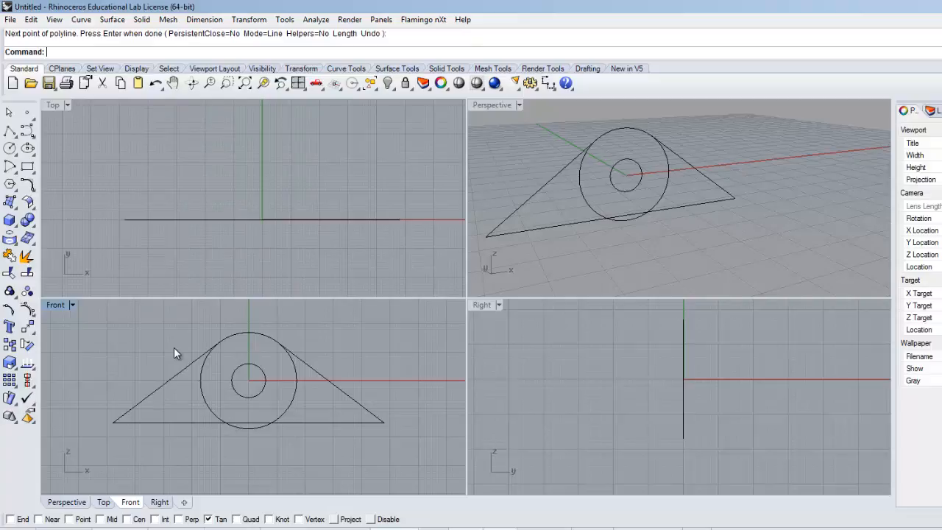
scroll(208, 371, up, 5)
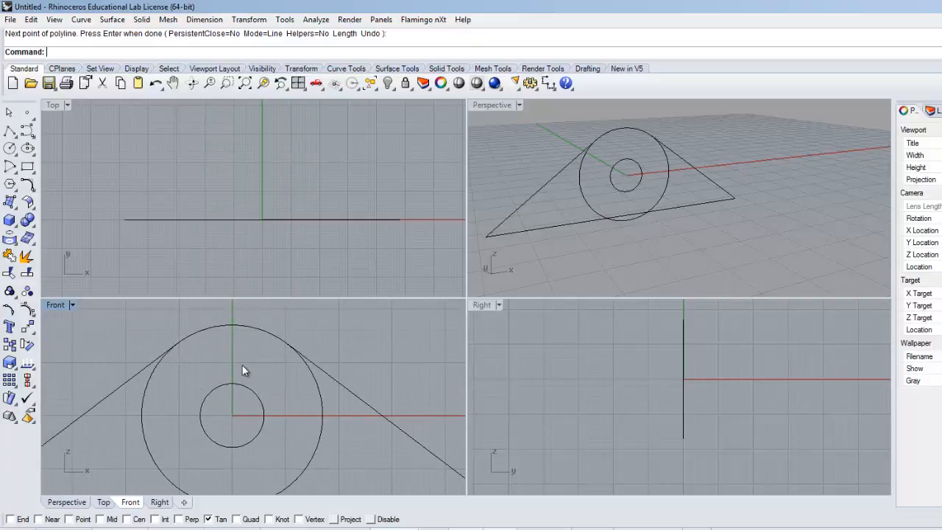
scroll(161, 349, down, 2)
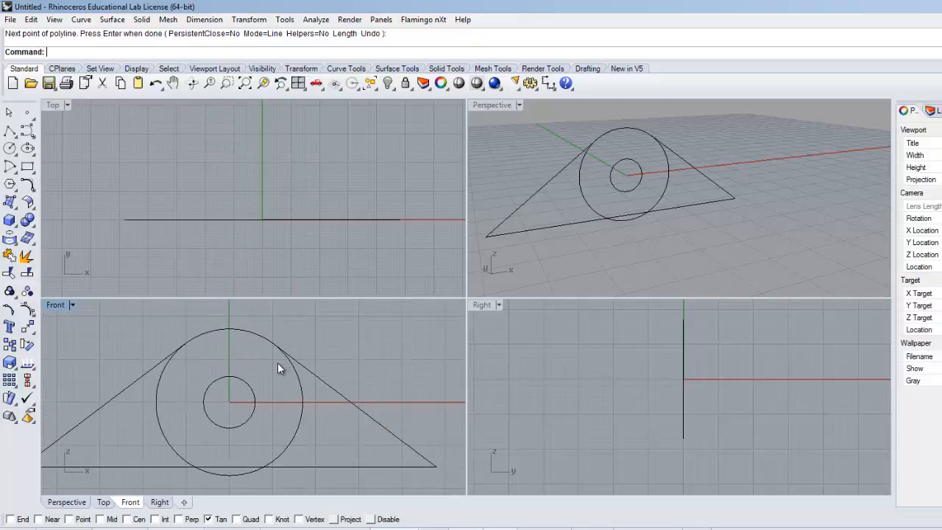
Step: Split the outer circle in the Front view, using the two slanted tangent lines as cutting objects
click(28, 273)
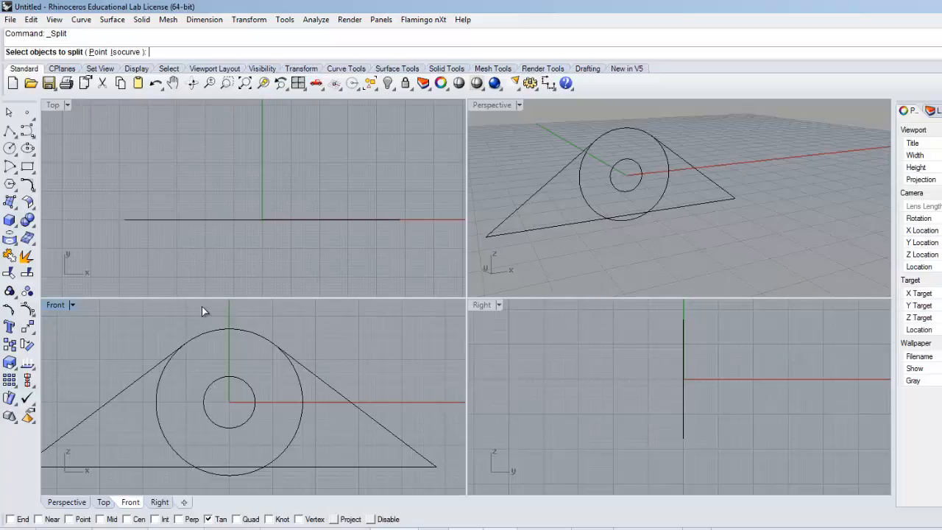
click(234, 332)
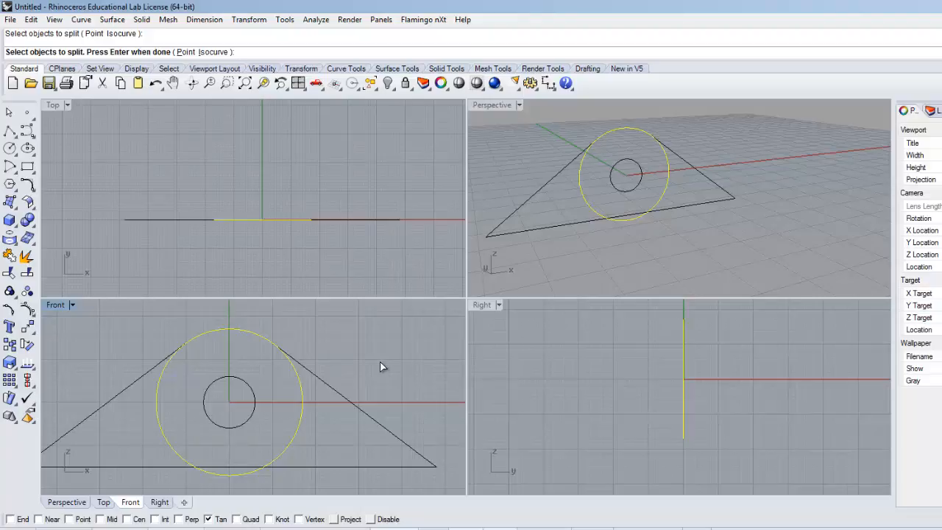
key(Return)
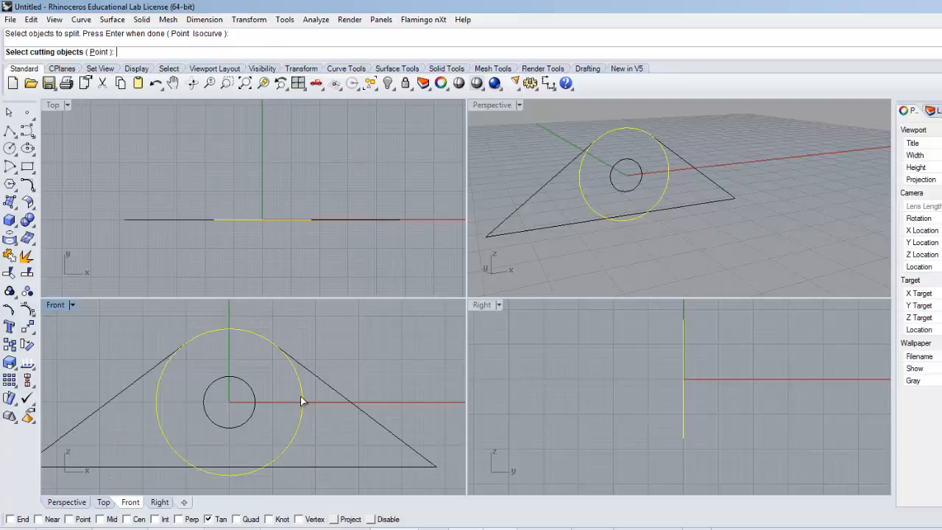
click(327, 384)
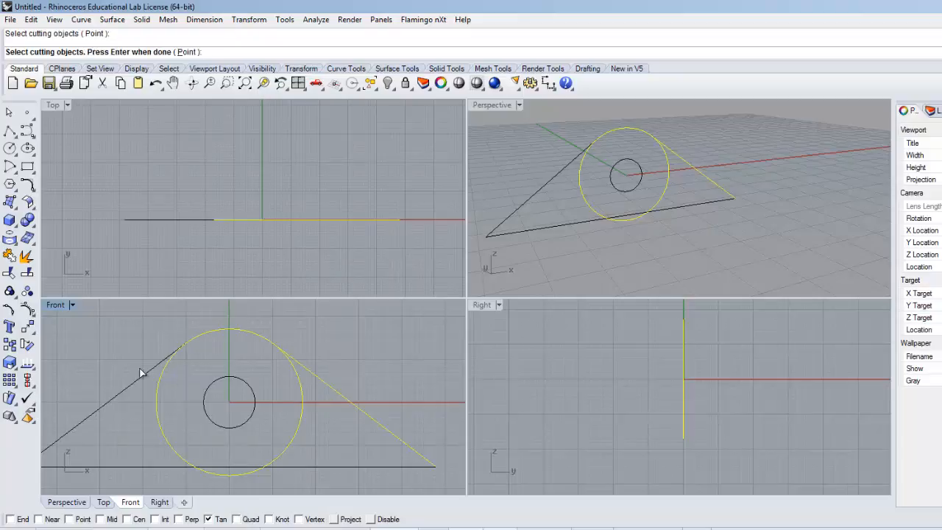
click(108, 400)
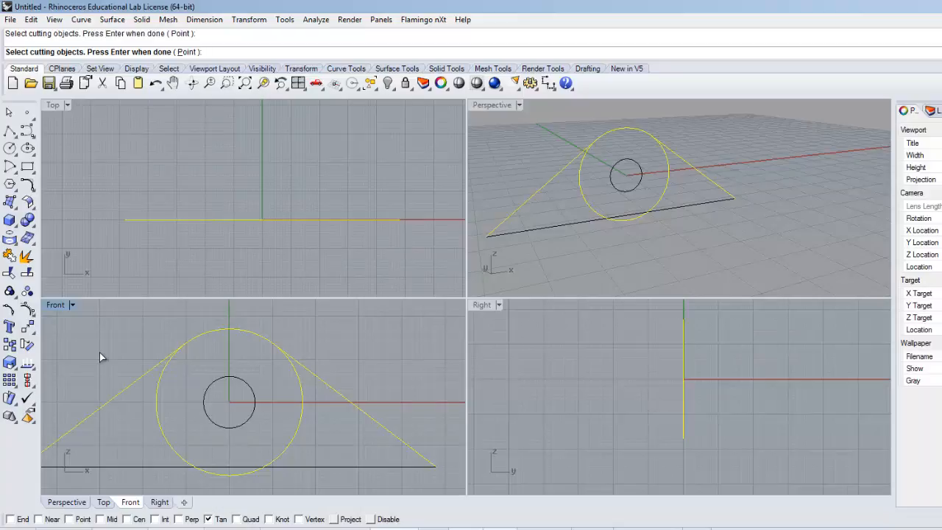
key(Return)
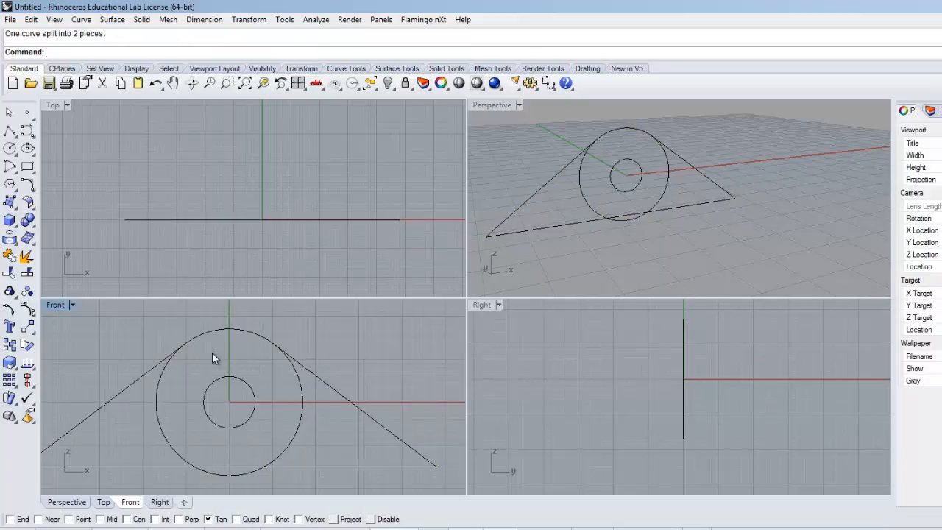
Step: Delete the lower arc of the split outer circle, keeping the top arc between the tangent lines
click(297, 375)
click(228, 330)
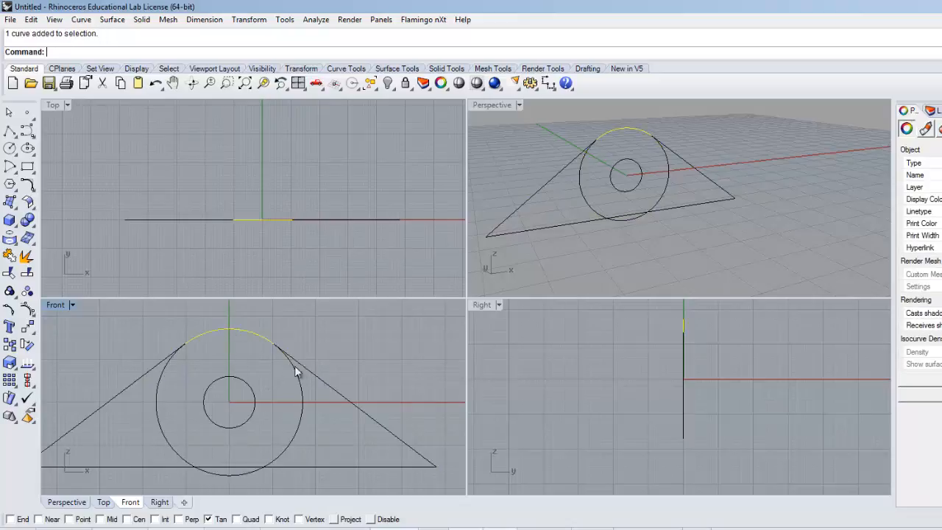
click(292, 367)
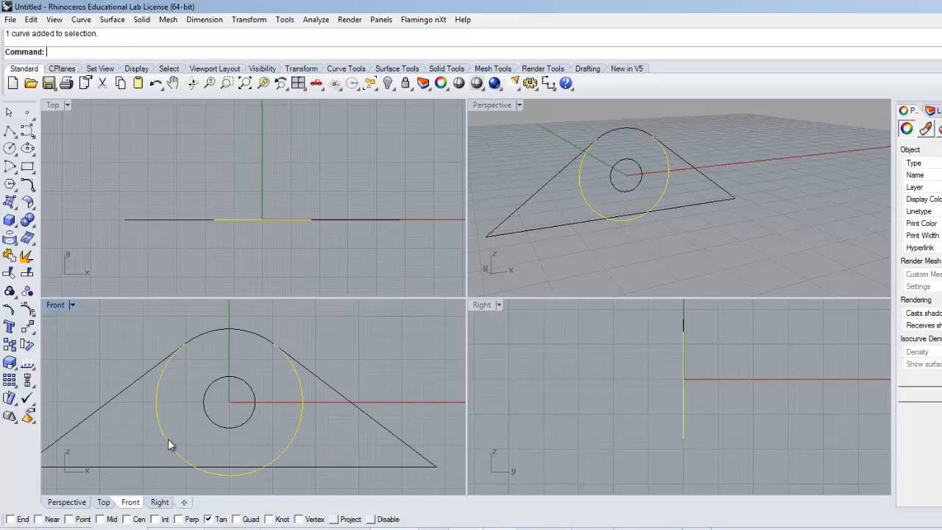
key(Delete)
scroll(187, 375, down, 3)
right_drag(189, 381, 255, 360)
scroll(252, 363, up, 1)
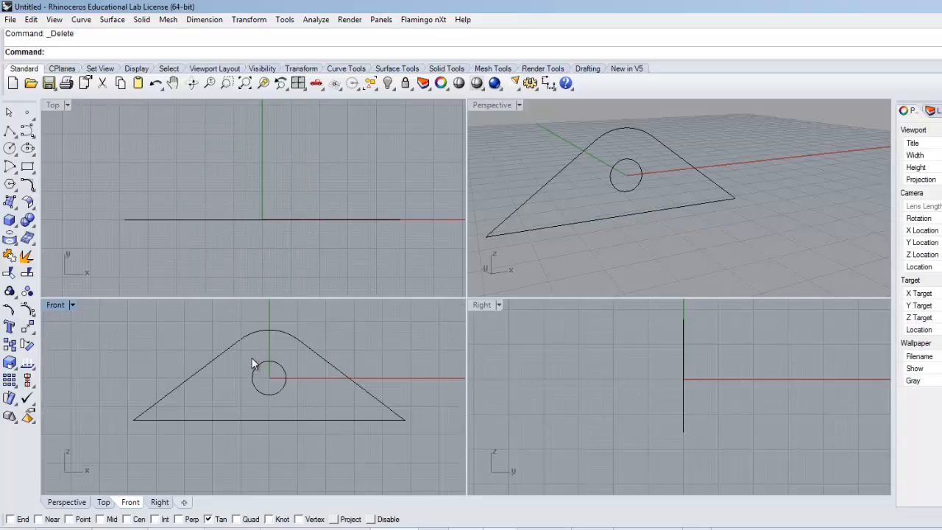
Step: Check the Yoke drawing, and join the two slanted lines, the top arc and the base line into one closed curve
key(alt+Tab)
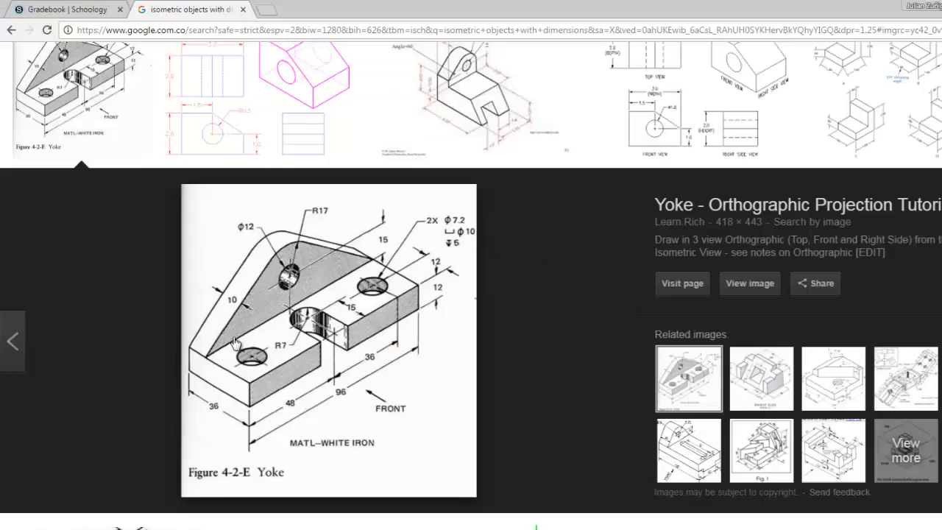
key(alt+Tab)
right_drag(203, 335, 184, 339)
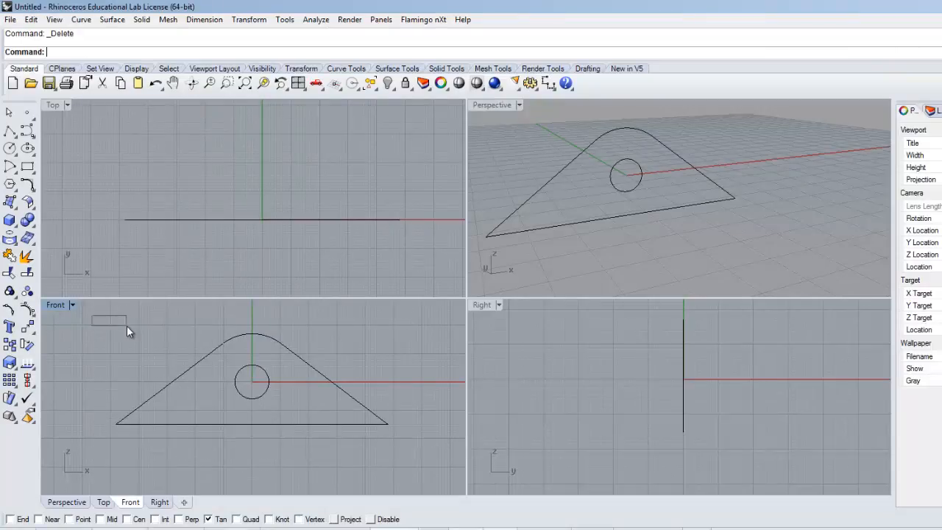
click(195, 364)
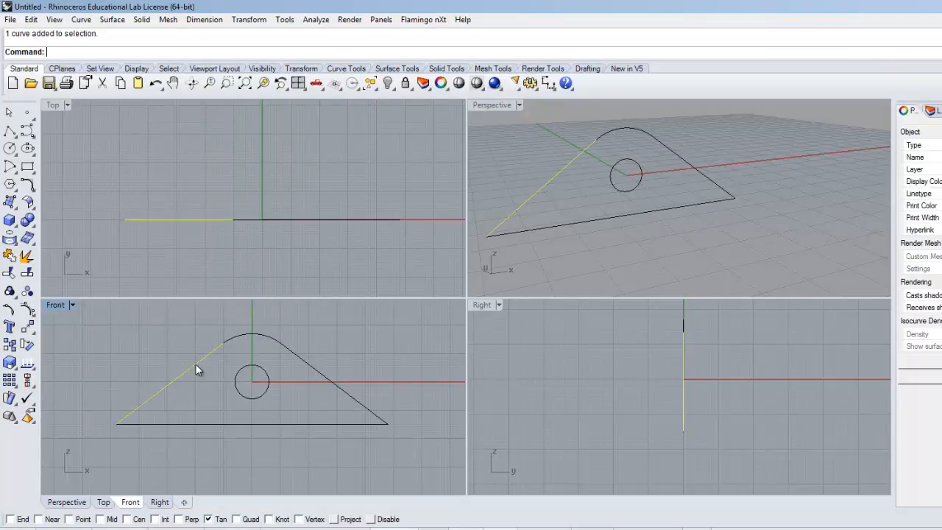
shift+click(294, 350)
shift+click(259, 335)
shift+click(251, 424)
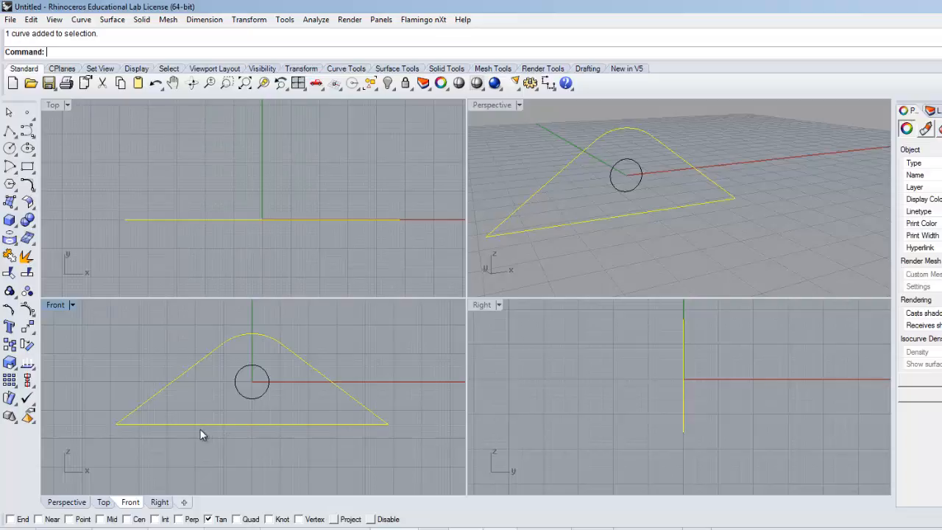
click(11, 257)
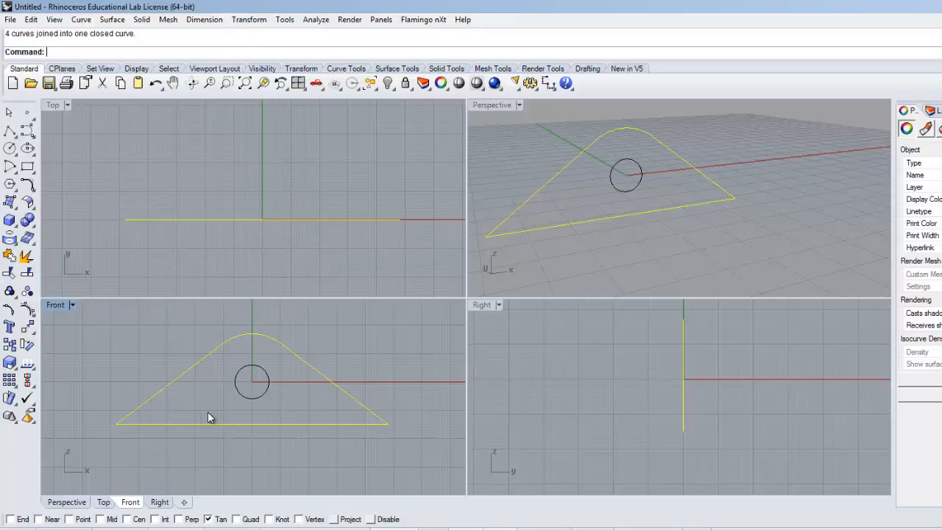
Step: Extrude the closed outline together with the small circle straight by 10 as a solid
click(497, 260)
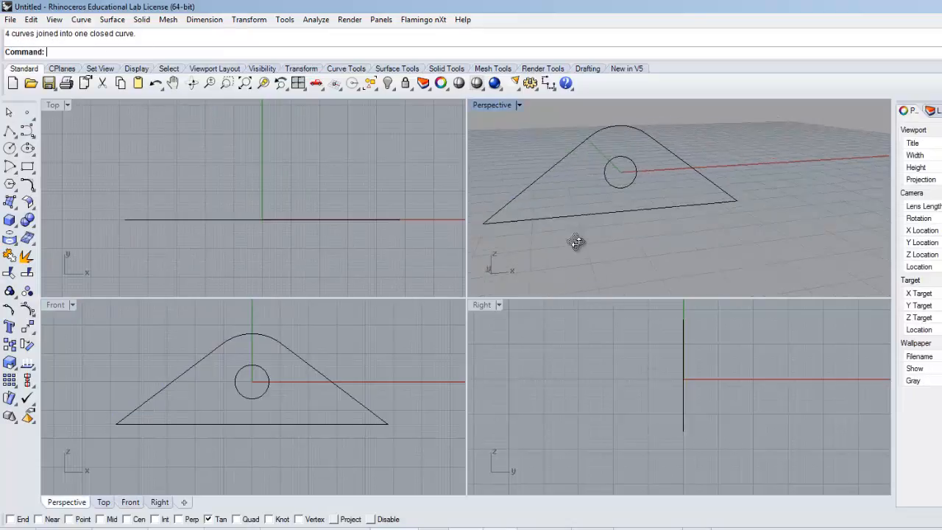
right_drag(624, 245, 654, 243)
drag(398, 438, 112, 332)
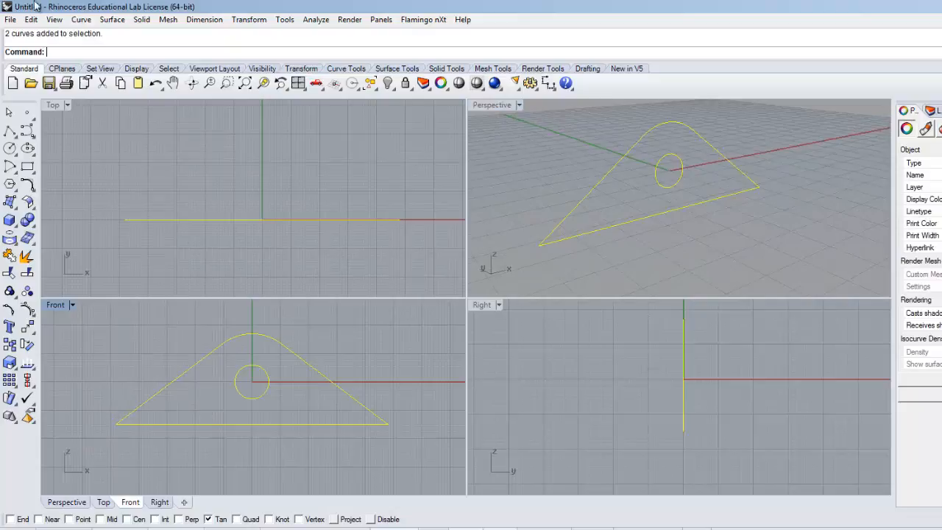
click(142, 19)
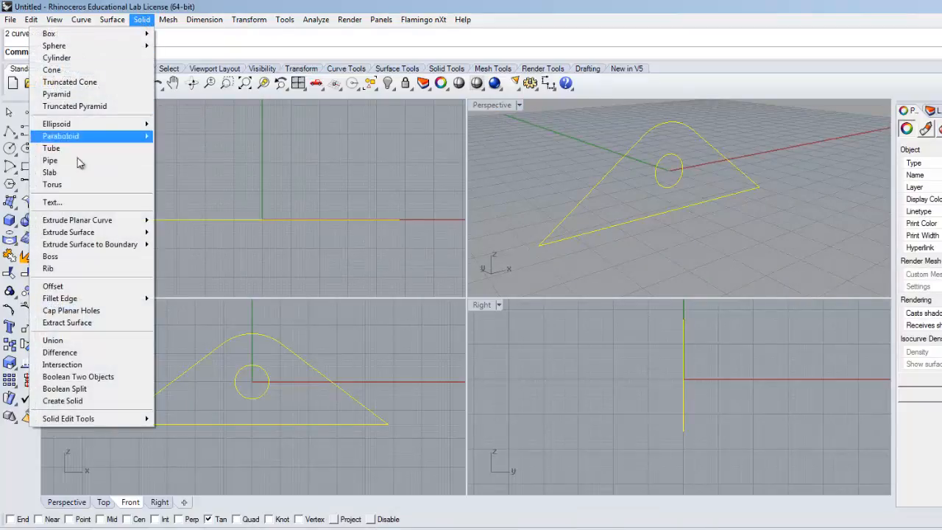
mouse_move(98, 223)
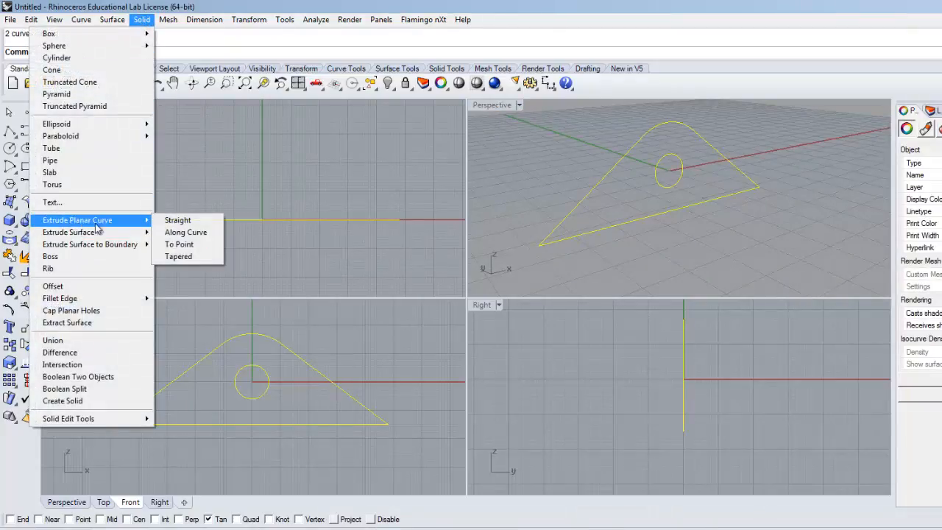
click(161, 223)
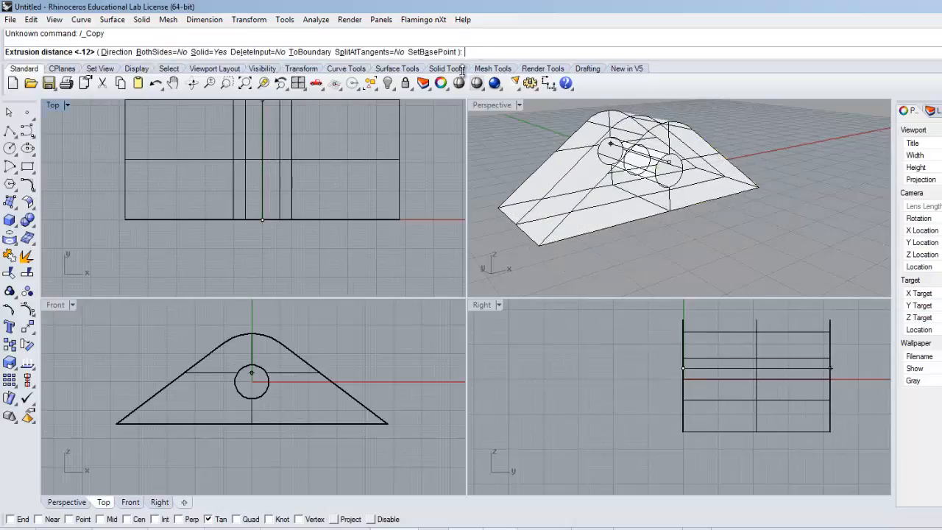
text(10)
key(Return)
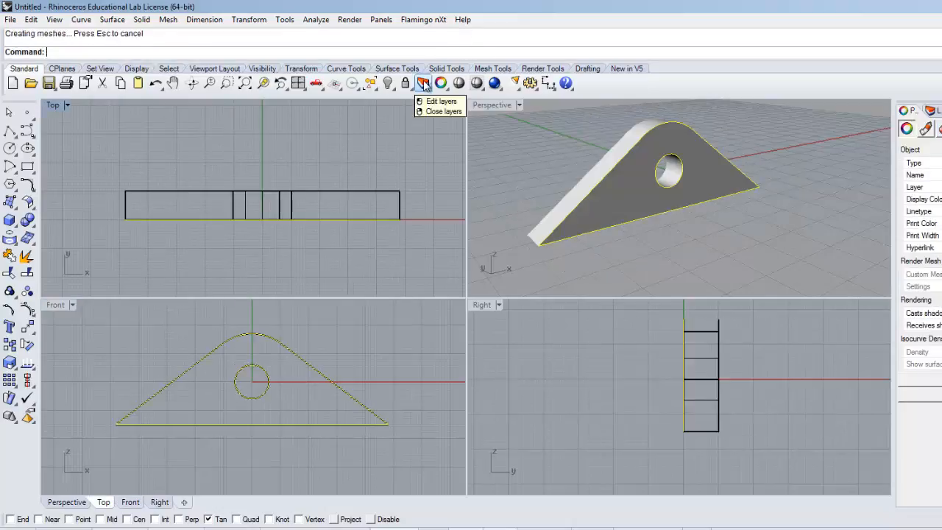
Step: Examine the extruded plate in the Perspective view and compare it with the Yoke reference drawing
click(660, 238)
right_drag(673, 216, 644, 252)
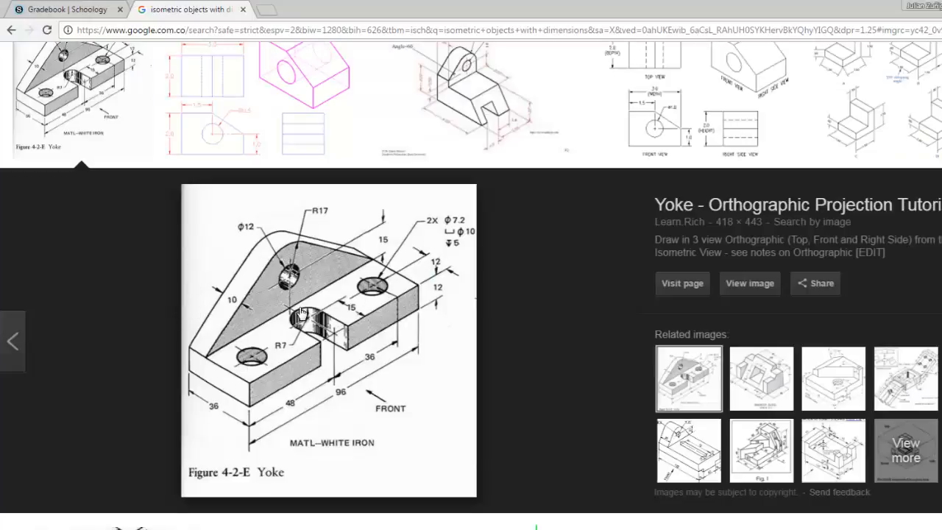
key(alt+Tab)
click(196, 529)
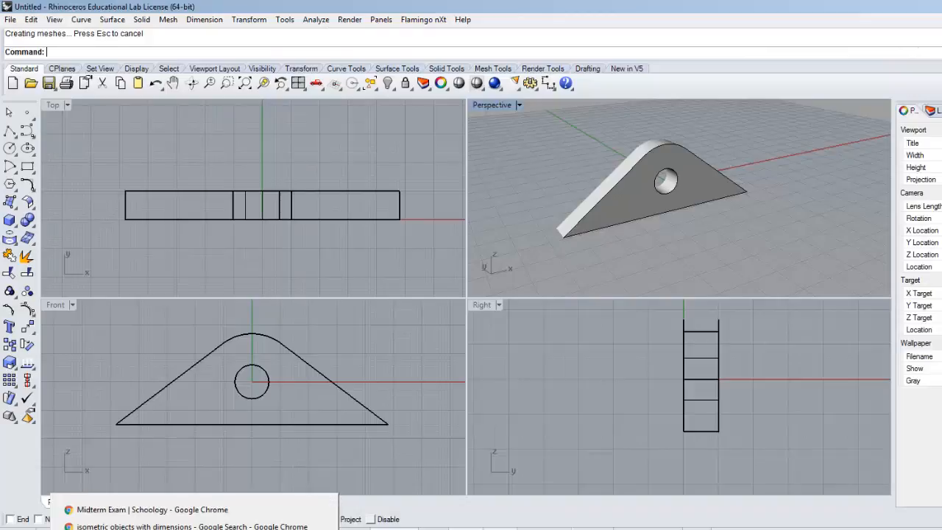
right_drag(662, 213, 674, 227)
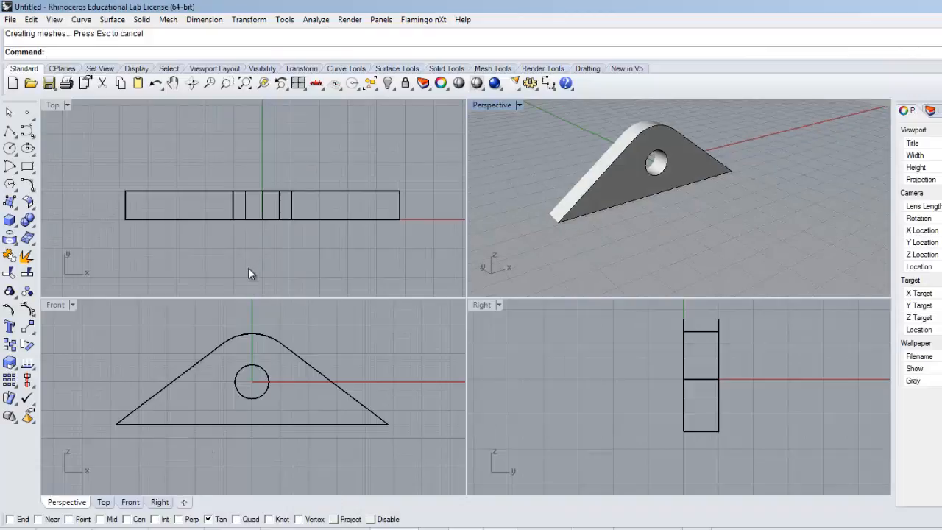
scroll(261, 252, up, 2)
key(alt+Tab)
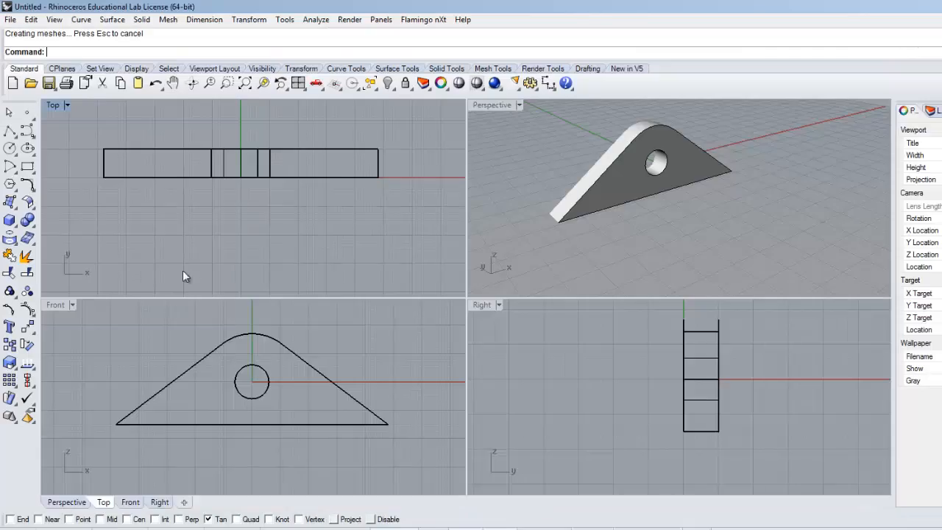
Step: Start a rectangle in the Top view at the plate's upper left corner and set its length to 96
click(26, 168)
scroll(103, 148, up, 4)
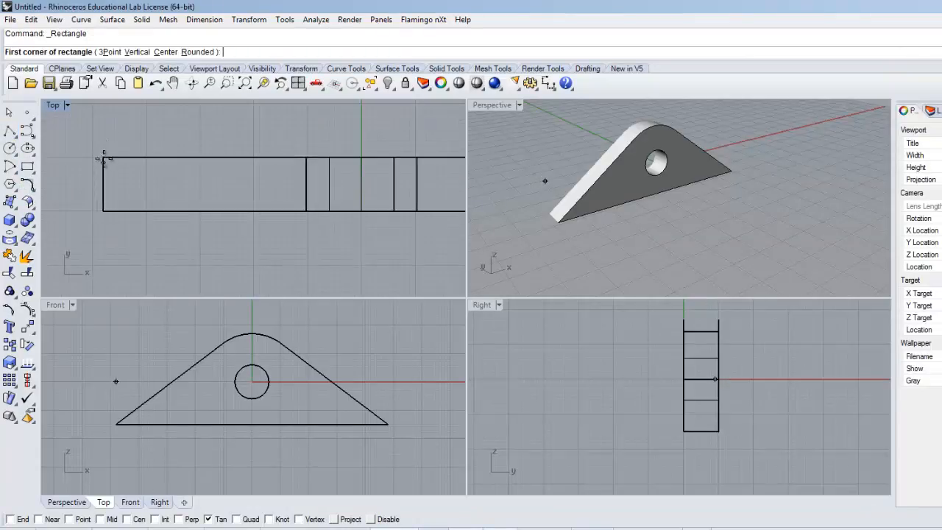
scroll(104, 157, up, 4)
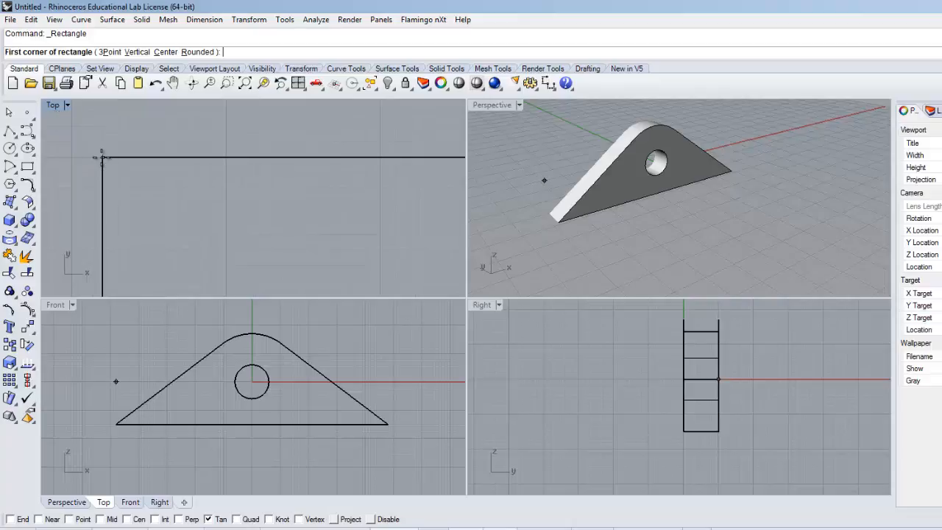
click(103, 157)
scroll(191, 182, down, 5)
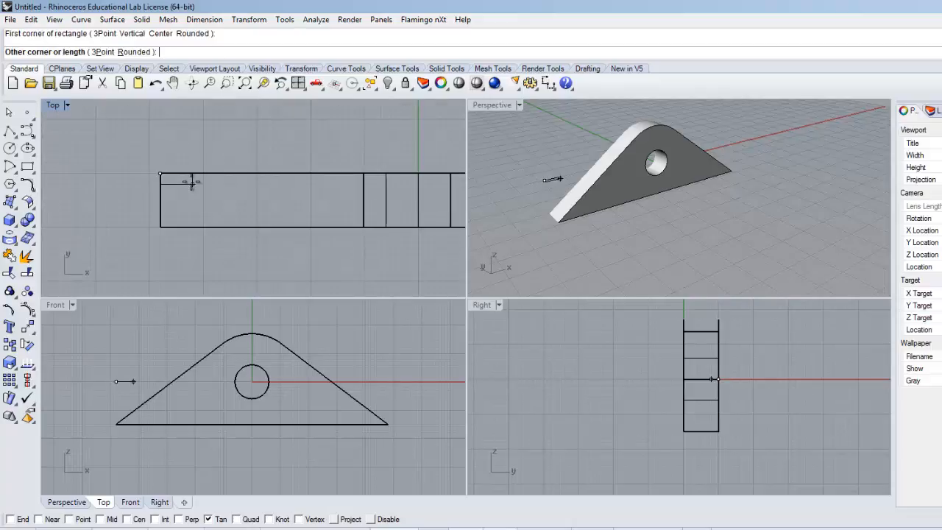
scroll(192, 182, down, 2)
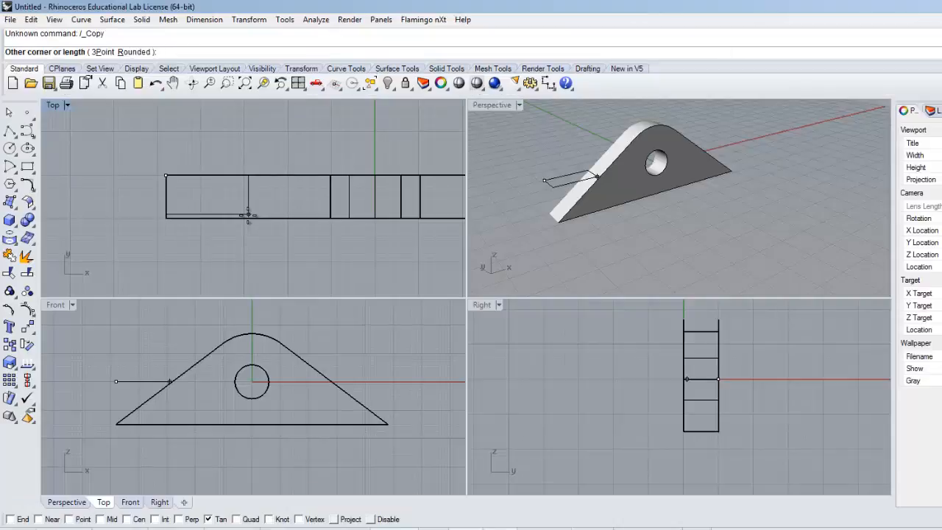
text(96)
key(Return)
right_drag(248, 215, 122, 213)
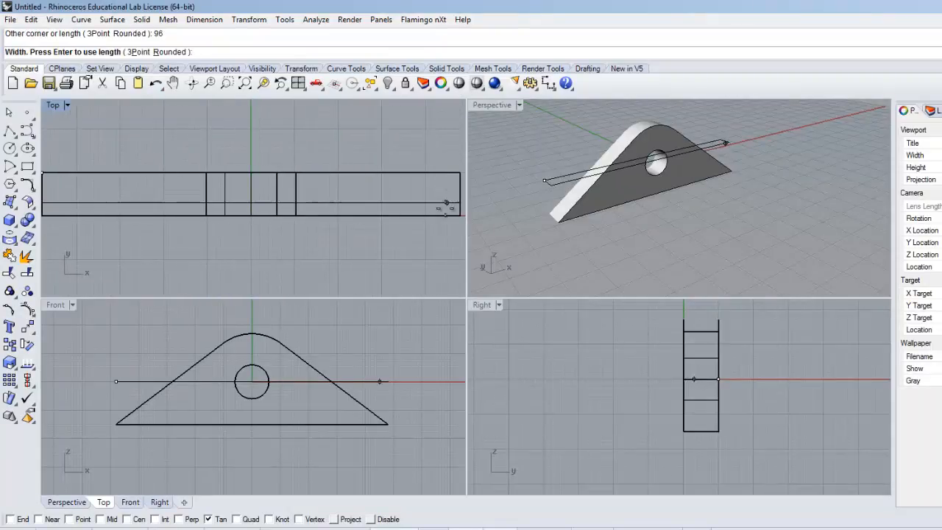
Step: Check the base depth on the Yoke drawing and finish the rectangle with a width of 36 toward the front
key(alt+Tab)
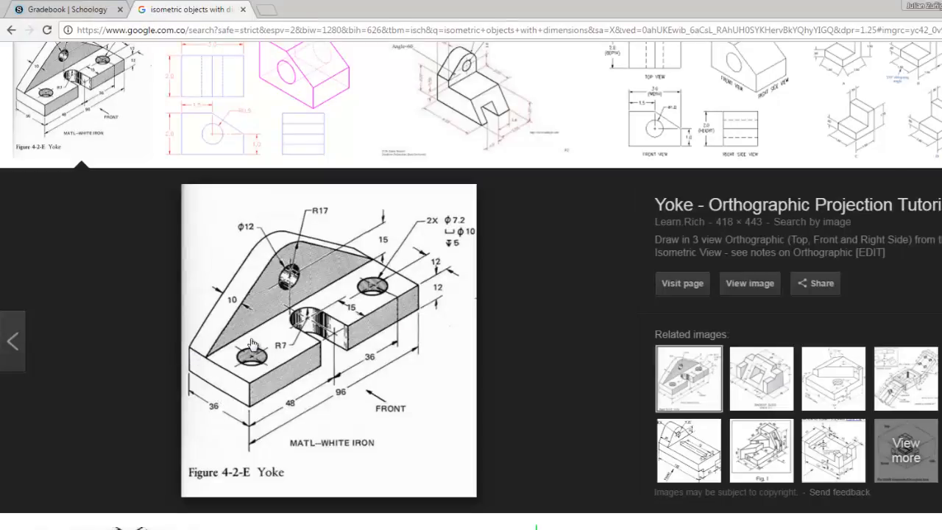
key(alt+Tab)
scroll(357, 235, down, 2)
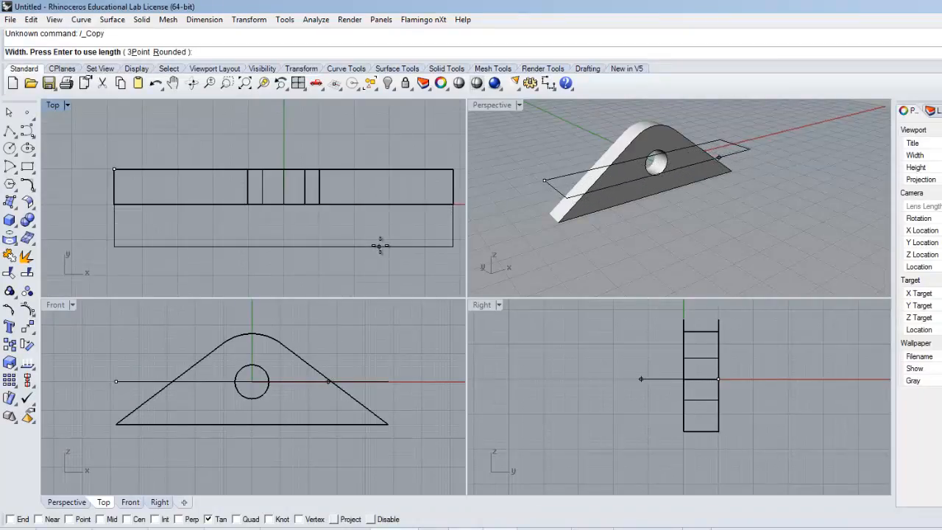
text(36)
key(Return)
right_drag(372, 243, 338, 232)
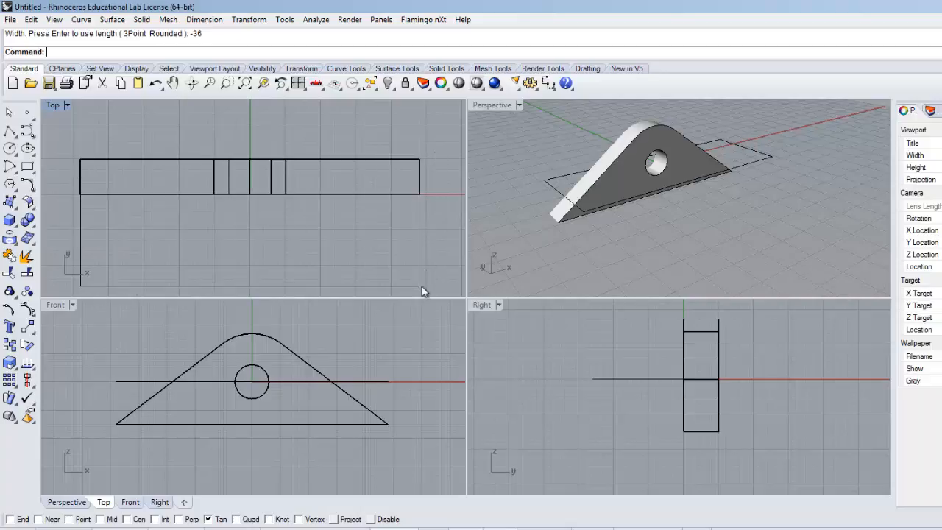
Step: Examine the base rectangle's position relative to the upright plate in the Perspective view
right_drag(473, 213, 600, 212)
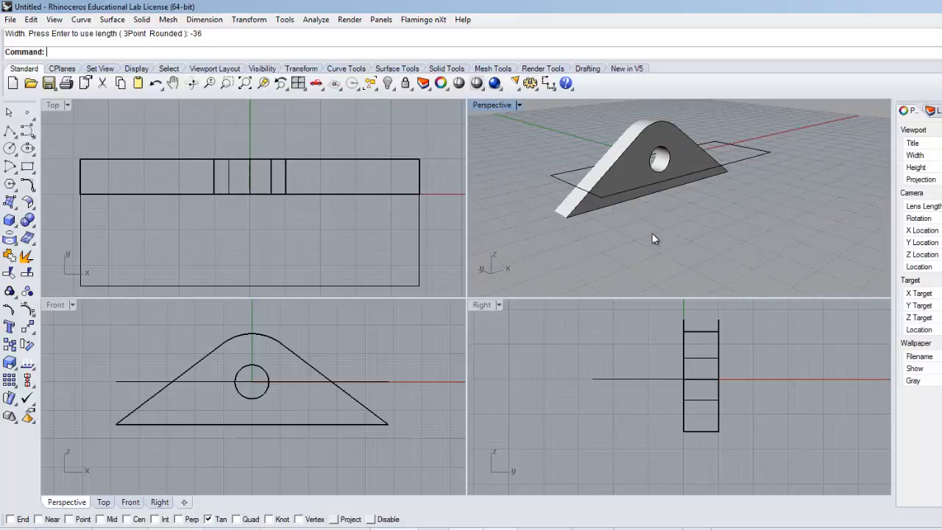
right_drag(652, 233, 626, 227)
click(755, 157)
right_drag(693, 201, 677, 221)
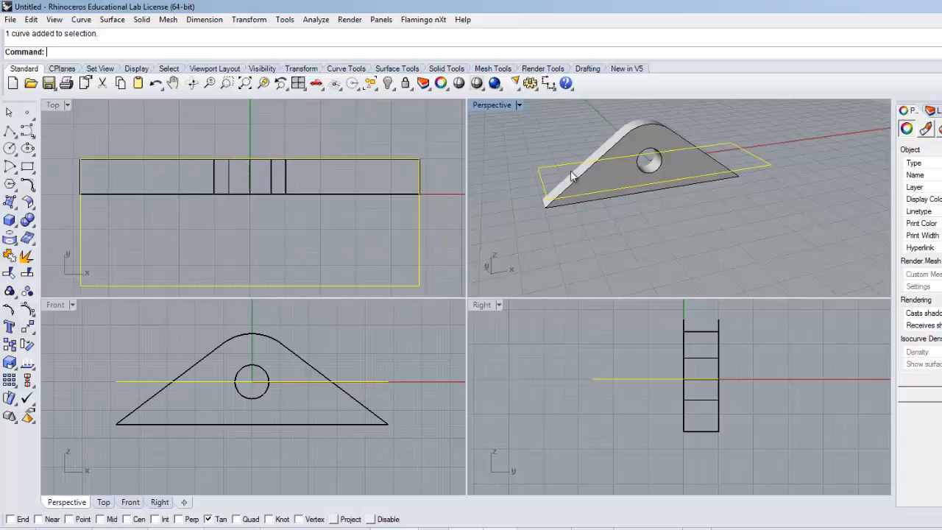
click(520, 205)
right_drag(741, 209, 729, 234)
mouse_move(768, 206)
right_down()
mouse_move(714, 200)
mouse_move(765, 196)
right_up()
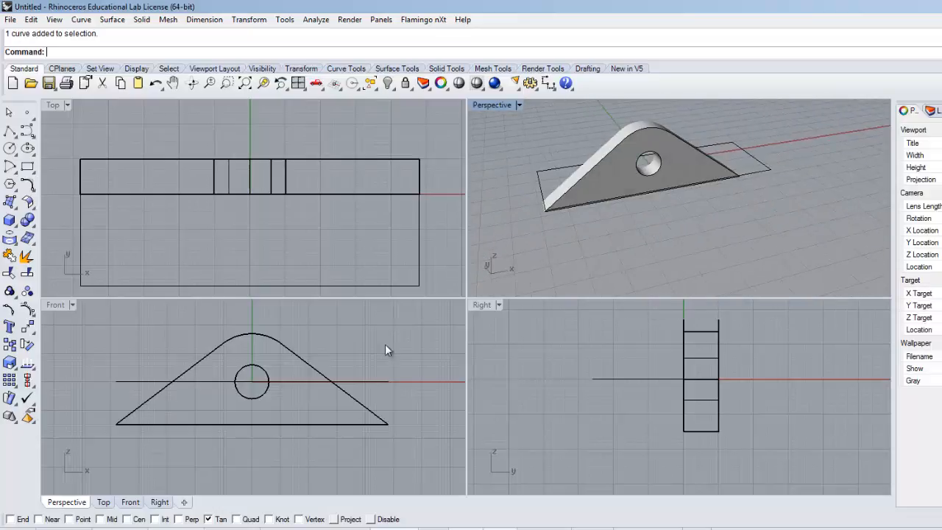
click(204, 209)
click(537, 182)
click(249, 255)
Step: Check the slot on the Yoke drawing and draw a circle of radius 7 centred on the front edge's midpoint in the maximized Top view
key(alt+Tab)
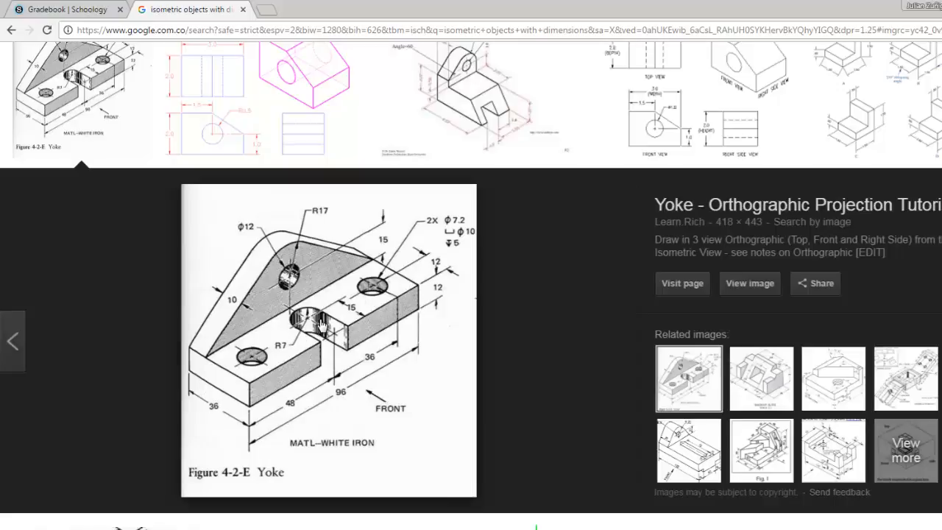
key(alt+Tab)
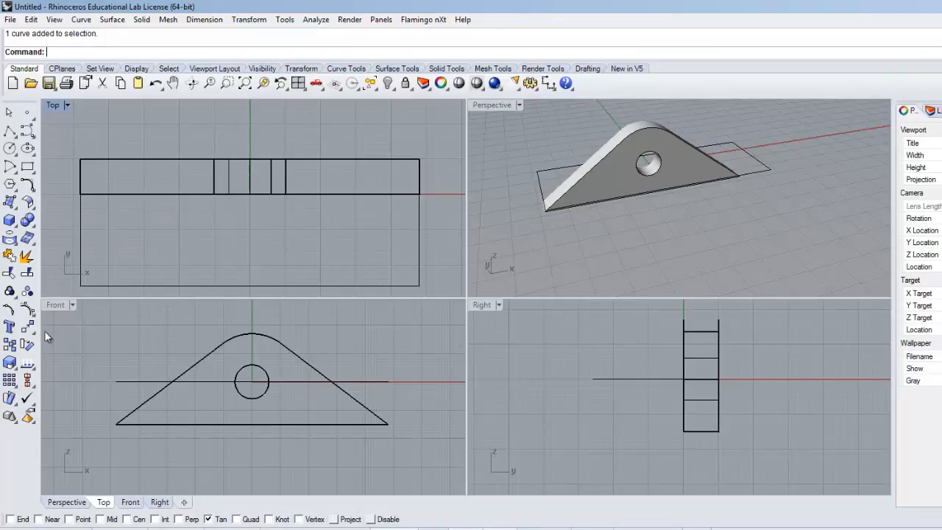
double_click(51, 107)
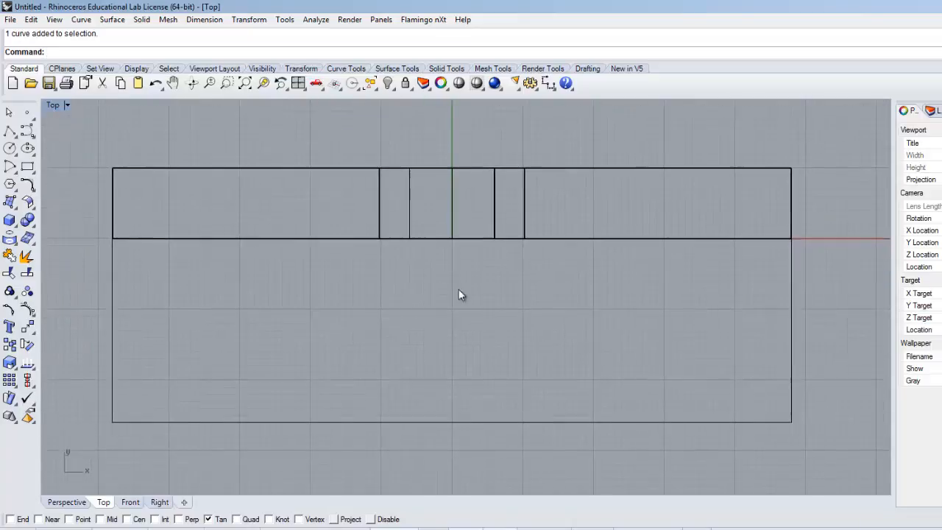
click(210, 519)
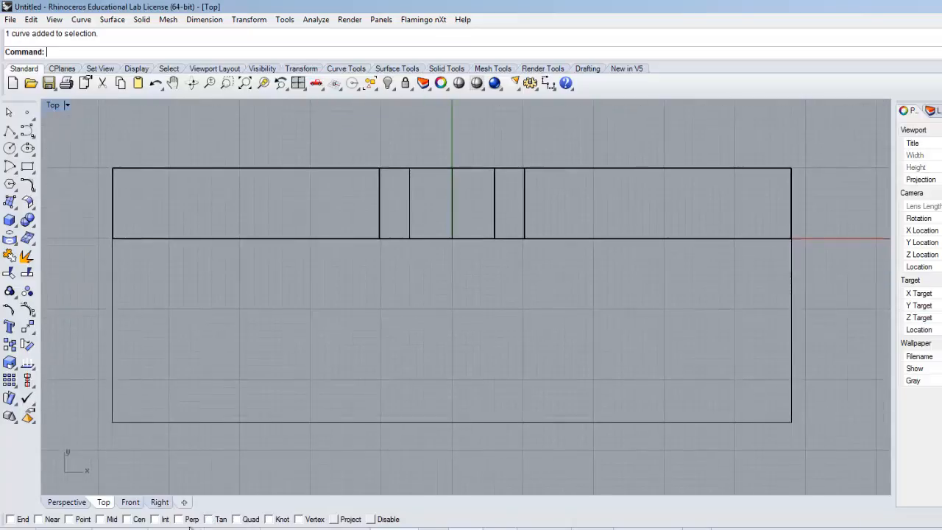
click(110, 519)
click(10, 148)
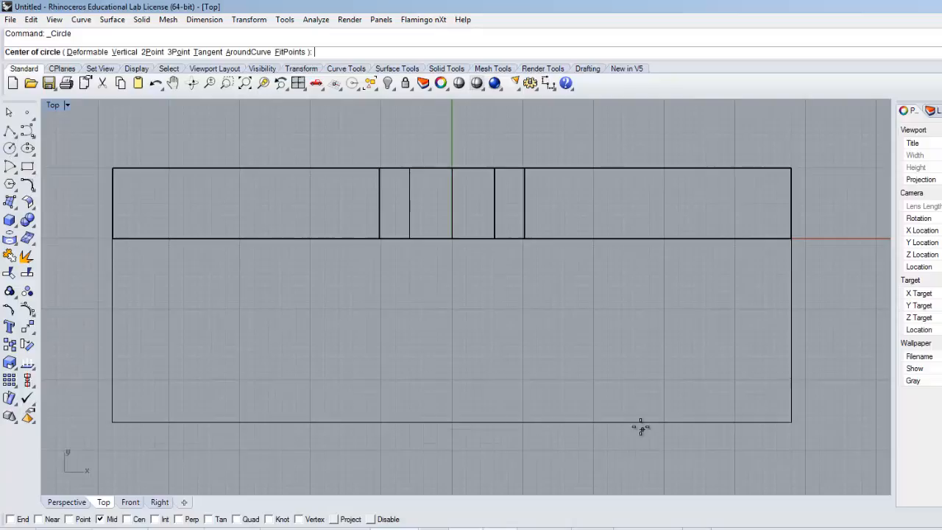
click(452, 422)
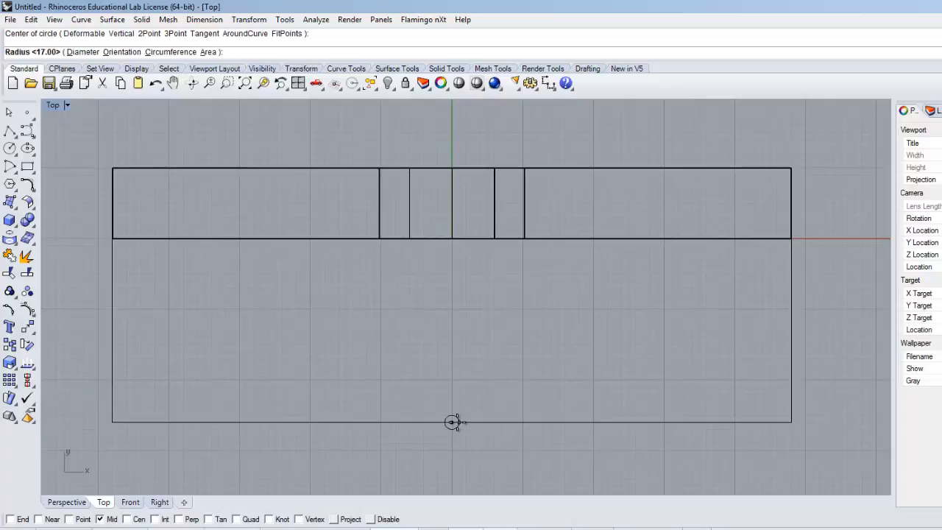
key(alt+Tab)
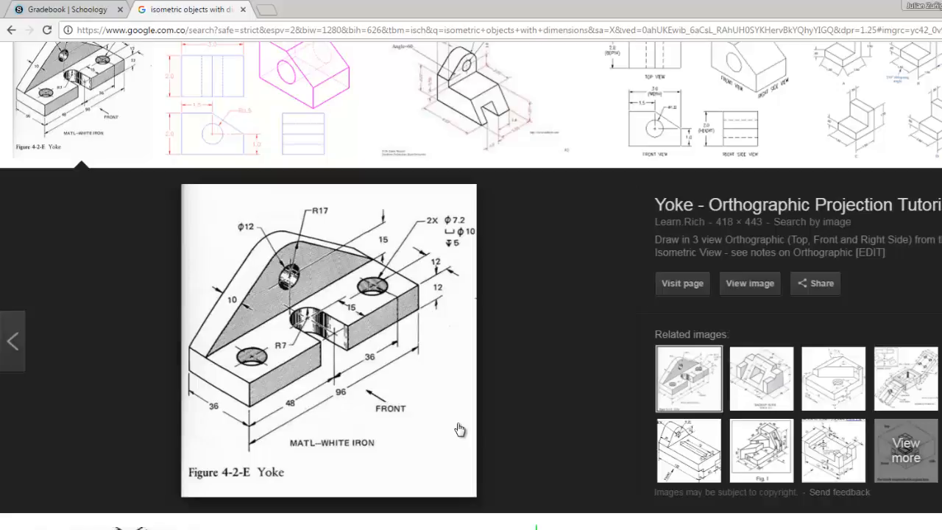
key(alt+Tab)
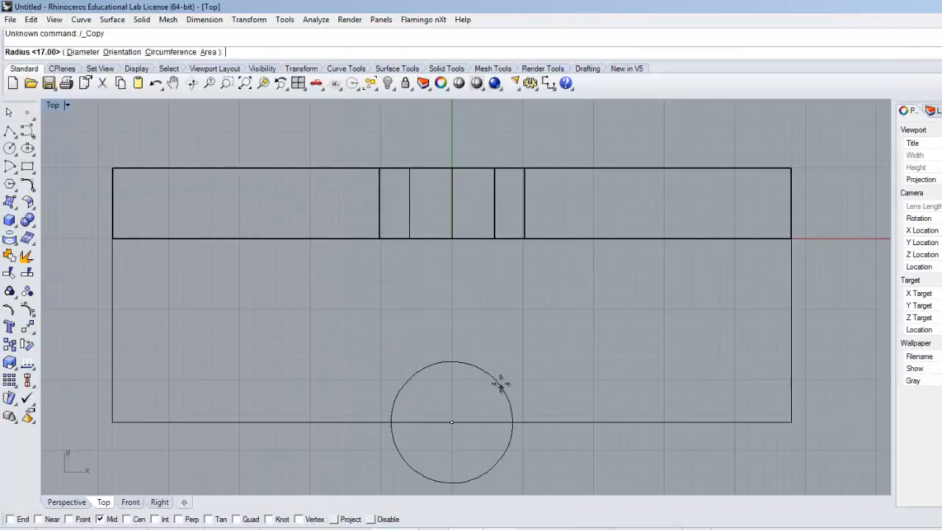
text(7)
key(Return)
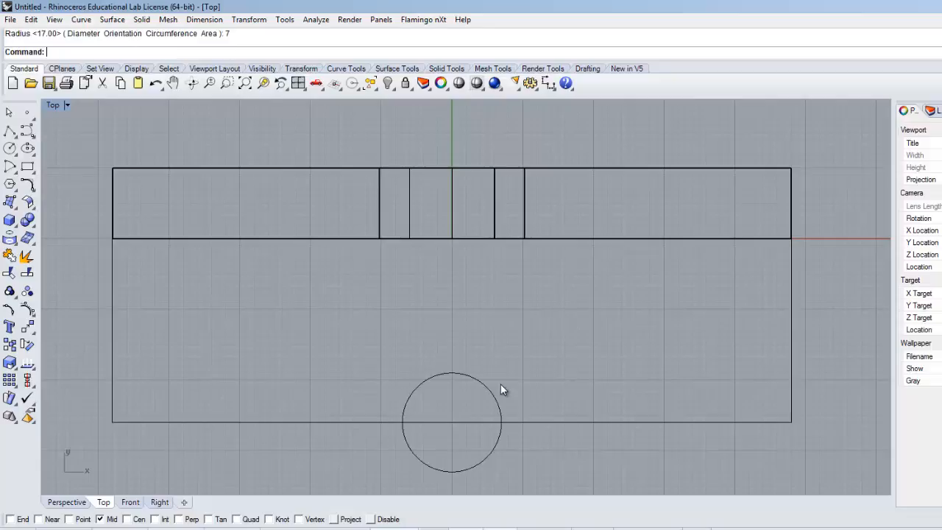
Step: Check the slot offset on the Yoke drawing and move the circle 15 from the front edge's midpoint straight toward the plate
key(alt+Tab)
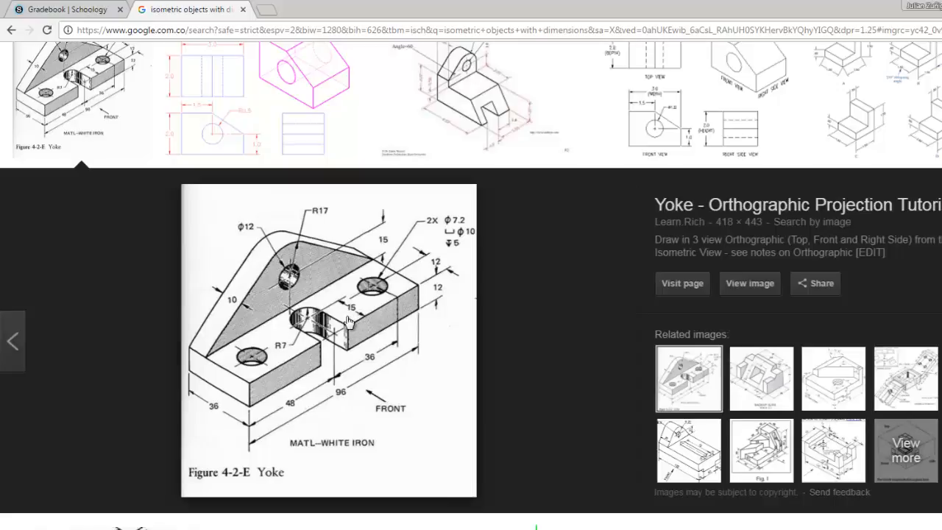
key(alt+Tab)
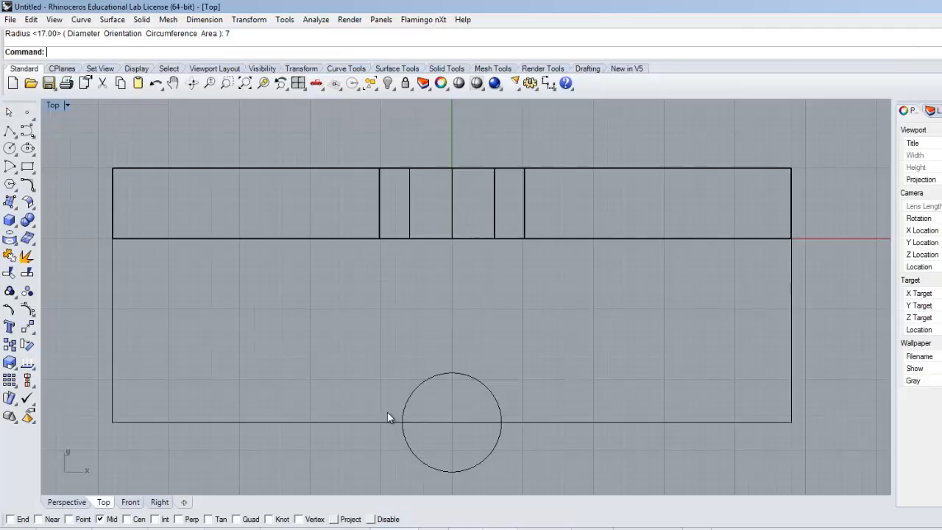
click(469, 374)
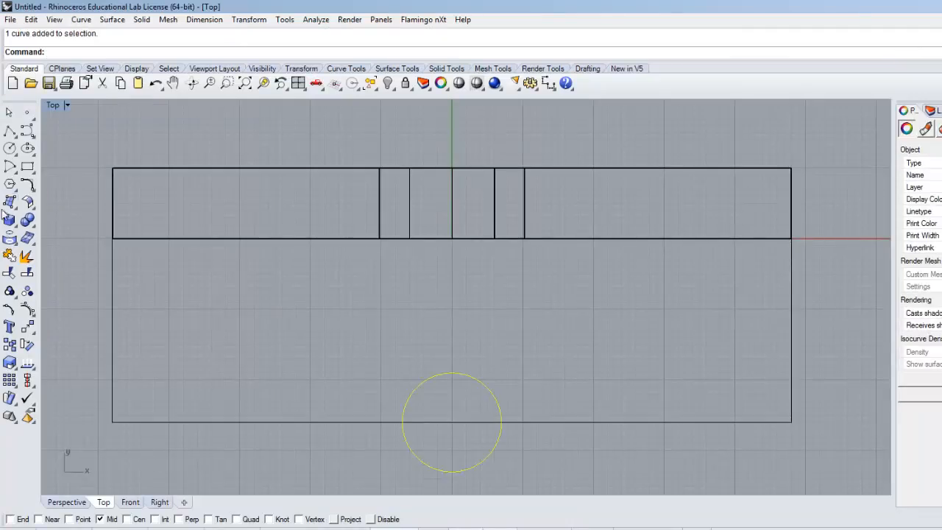
click(27, 327)
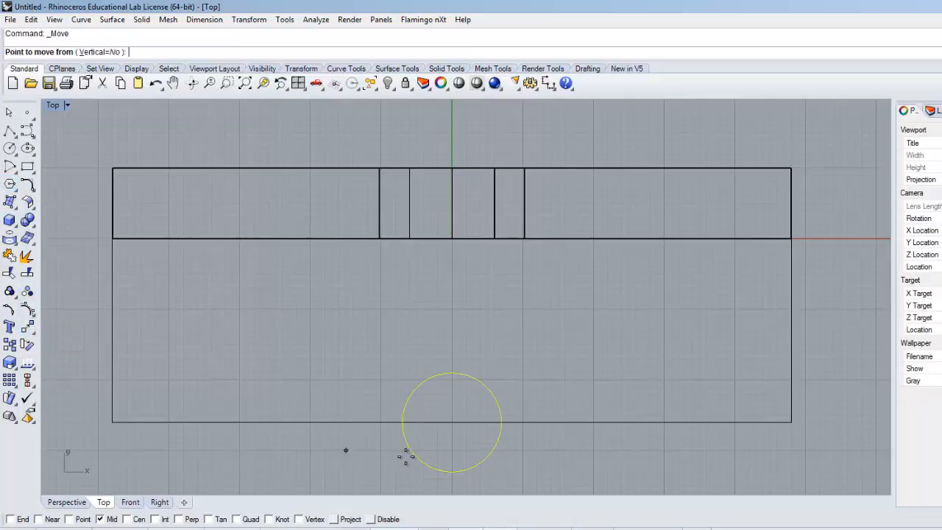
click(452, 422)
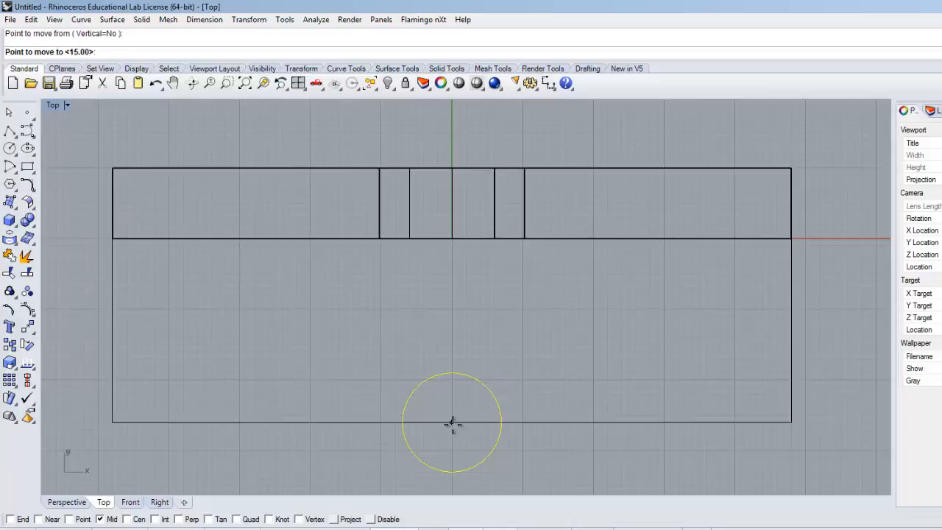
text(15)
key(Return)
click(449, 331)
Step: Compare the circle with the drawing's slot and draw a line perpendicular from the base's front edge to the circle's left side
key(alt+Tab)
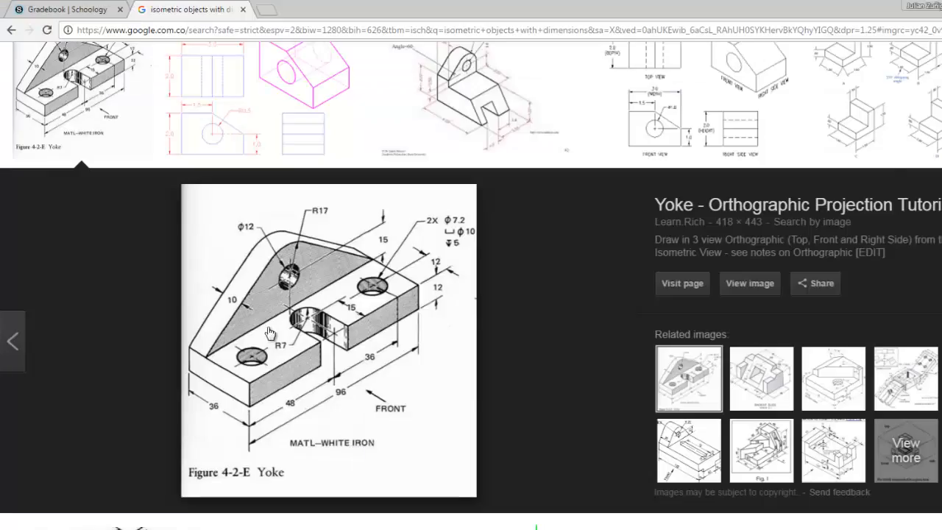
key(alt+Tab)
click(327, 321)
right_drag(327, 320, 324, 293)
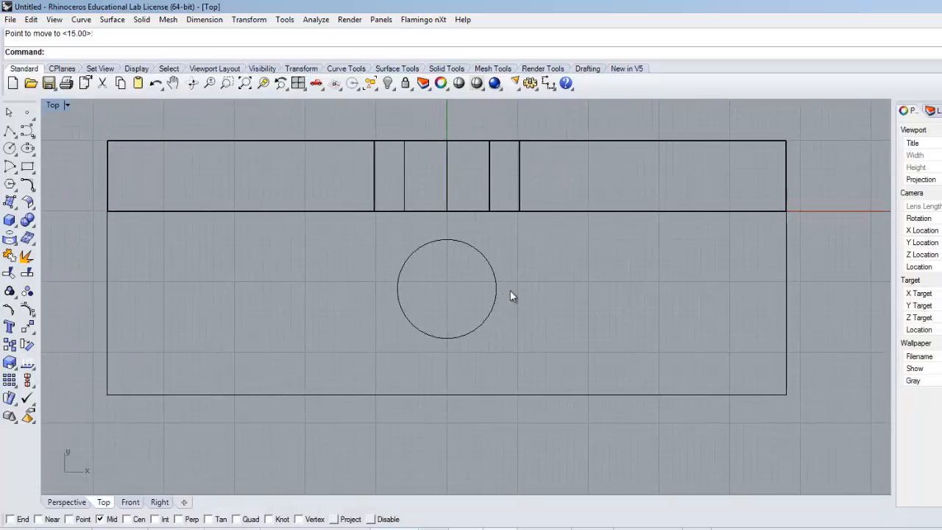
key(alt+Tab)
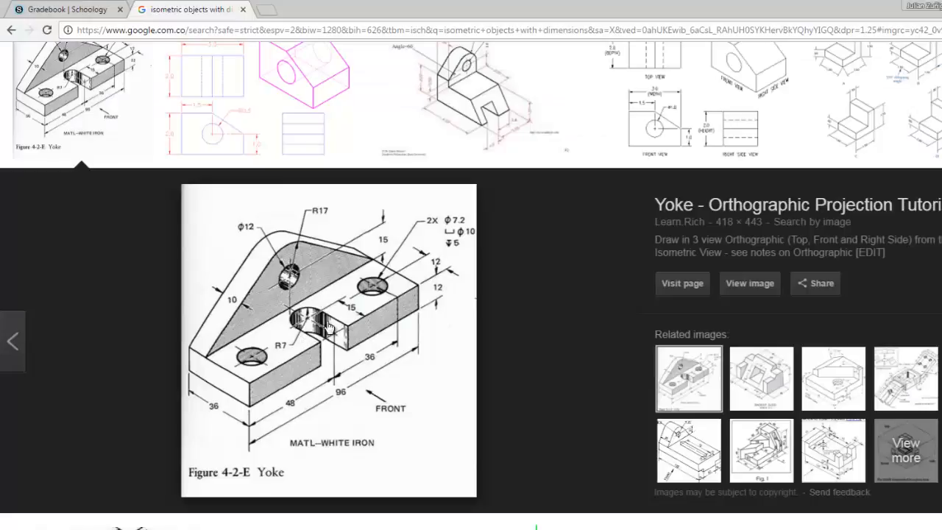
key(alt+Tab)
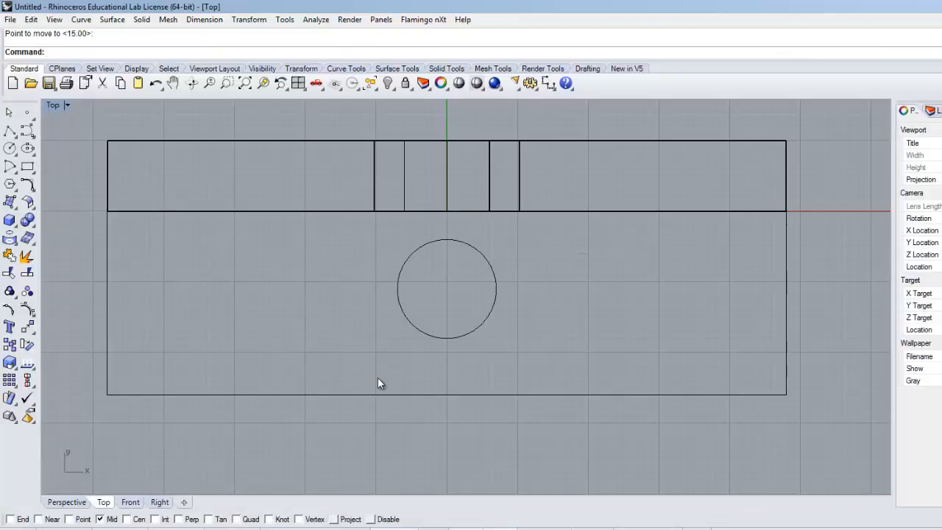
click(9, 133)
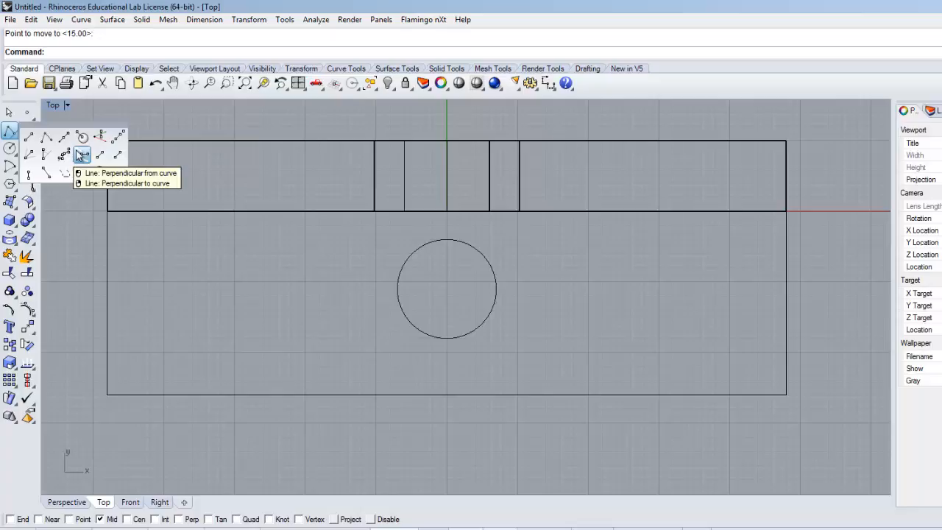
click(83, 156)
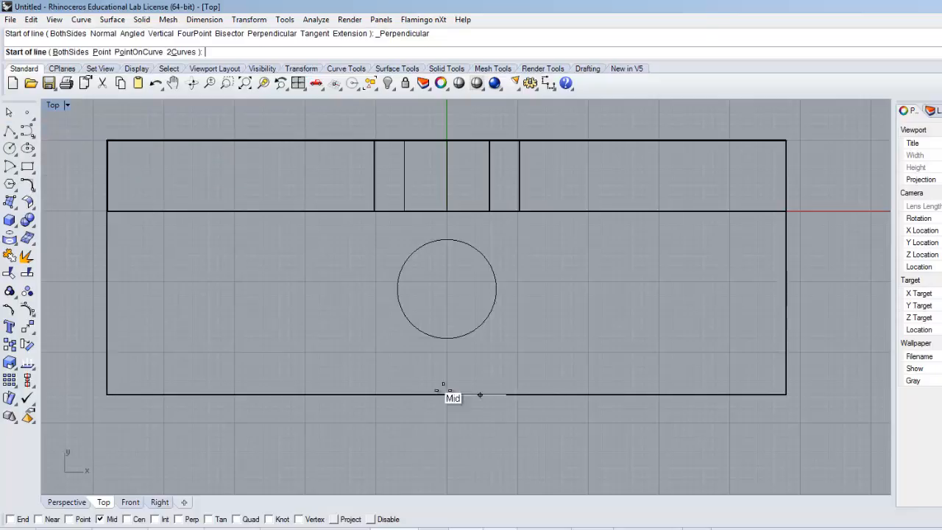
click(435, 395)
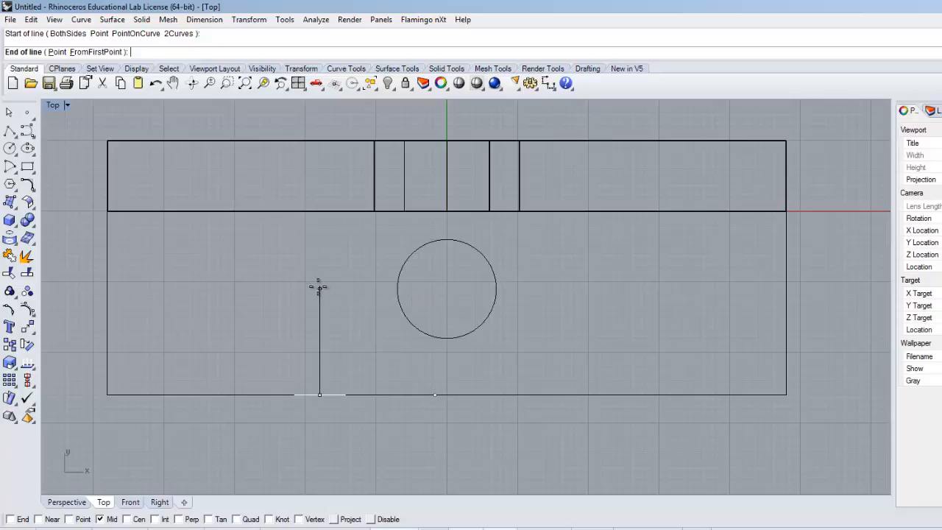
click(398, 288)
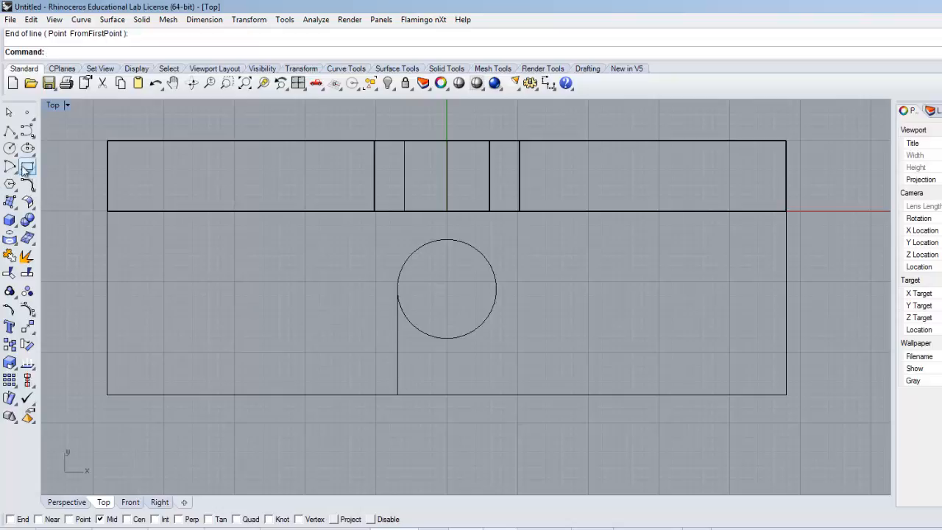
Step: Draw a second line perpendicular from the base's front edge to the circle's right side
click(9, 133)
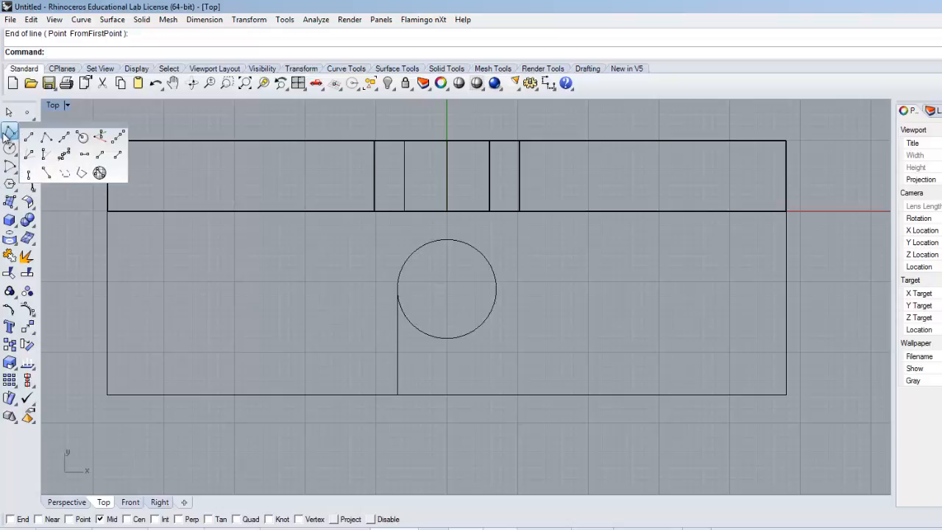
click(83, 154)
click(542, 394)
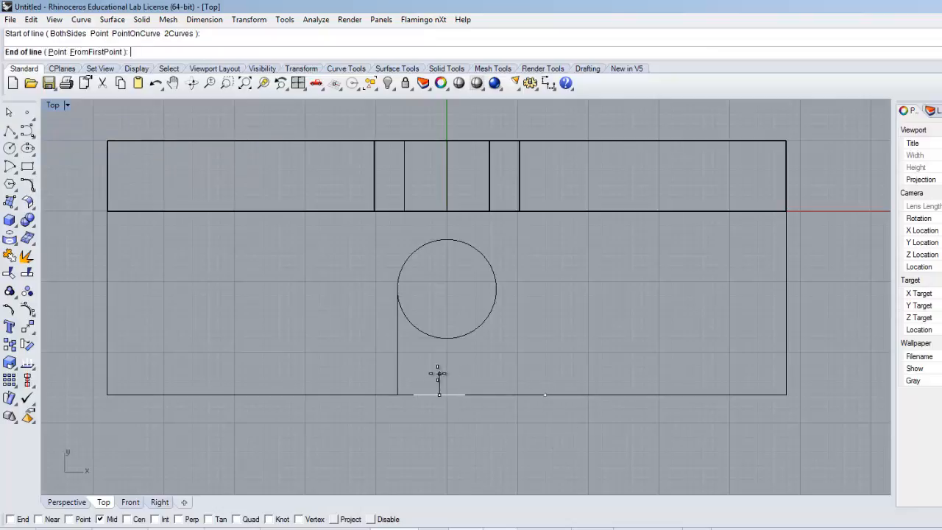
click(497, 289)
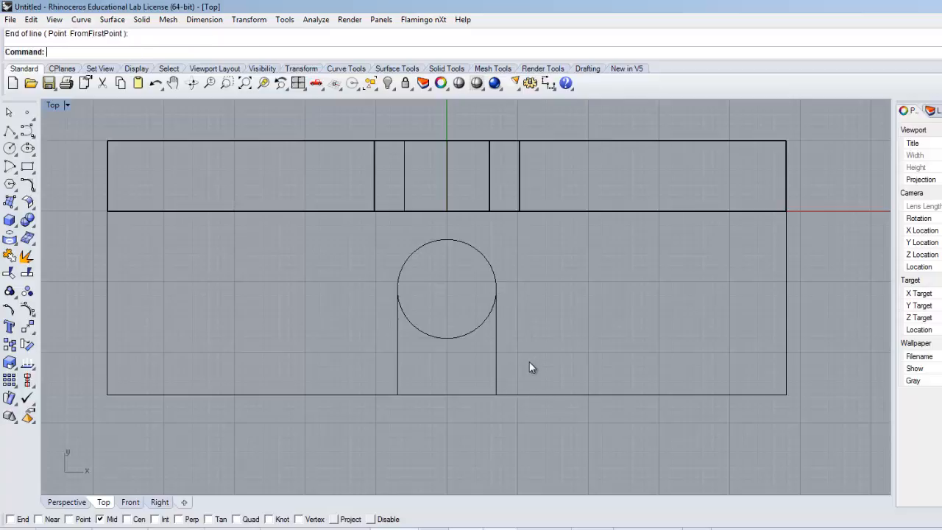
Step: Split the circle using the two perpendicular slot lines as cutting objects
click(29, 274)
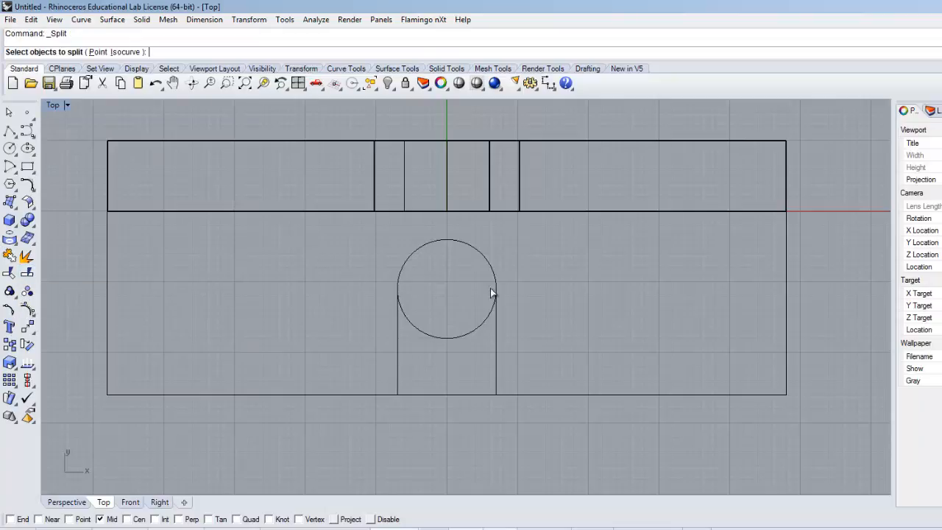
click(483, 257)
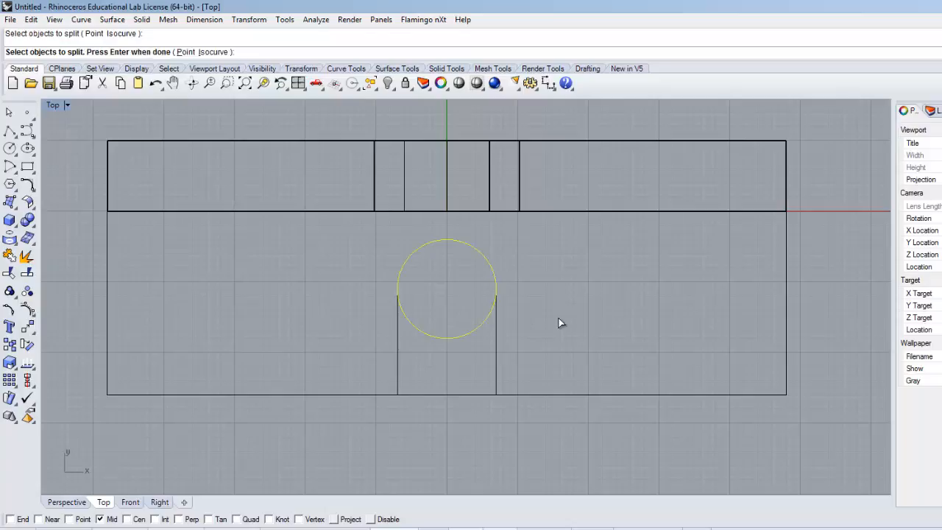
key(Return)
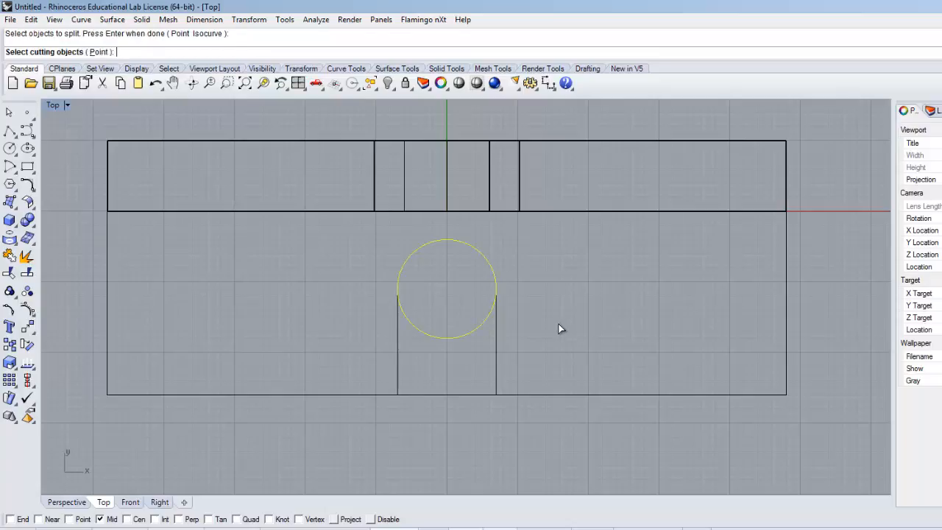
click(496, 341)
click(401, 345)
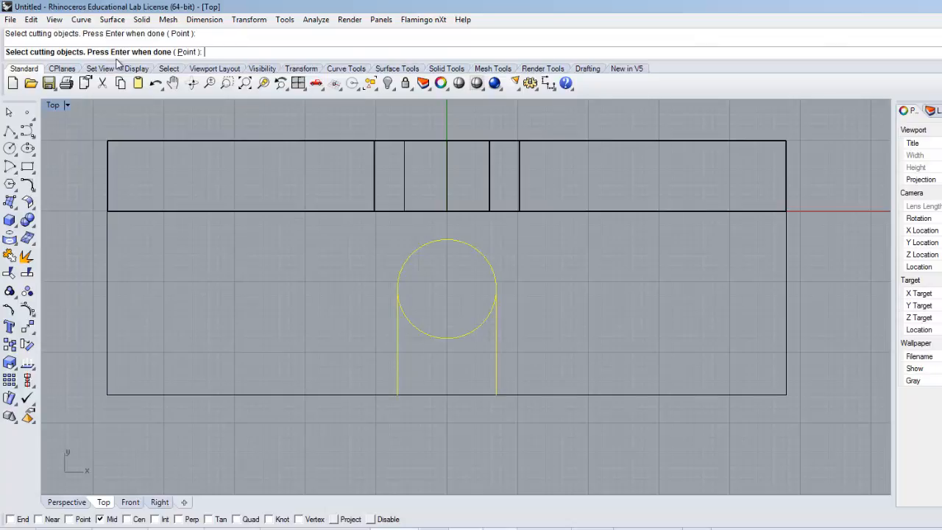
key(Return)
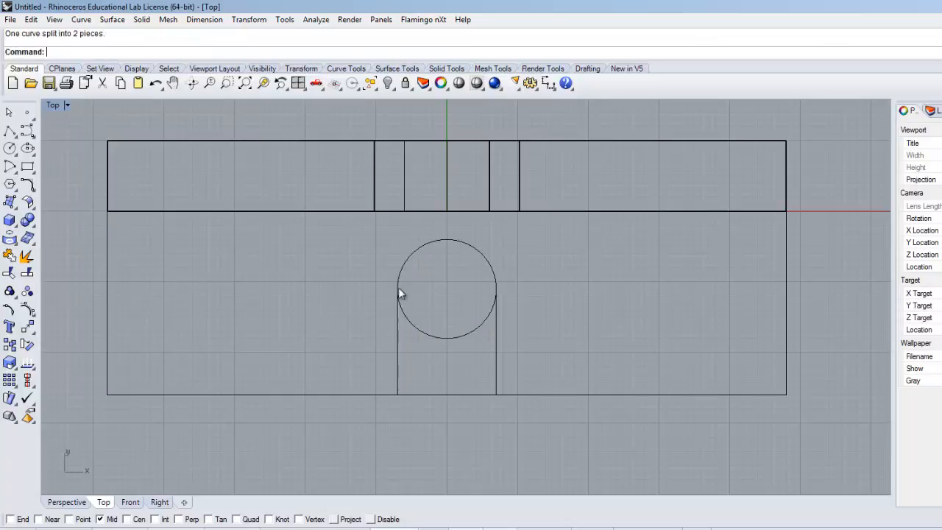
Step: Delete the lower arc of the split circle, leaving the rounded slot end facing the plate
click(433, 337)
click(447, 241)
click(449, 336)
click(449, 242)
click(447, 341)
key(Delete)
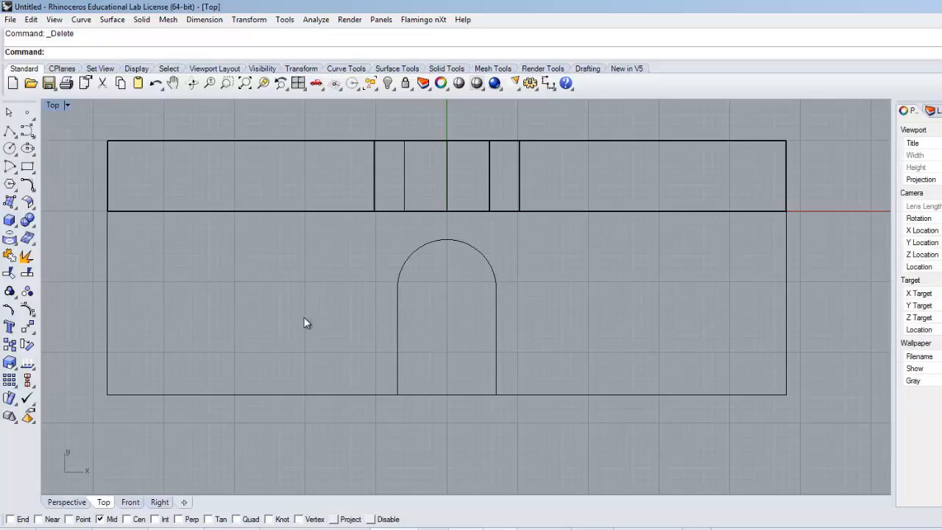
Step: Examine the individual curves of the slot outline and its front side along the base edge
right_drag(332, 319, 393, 311)
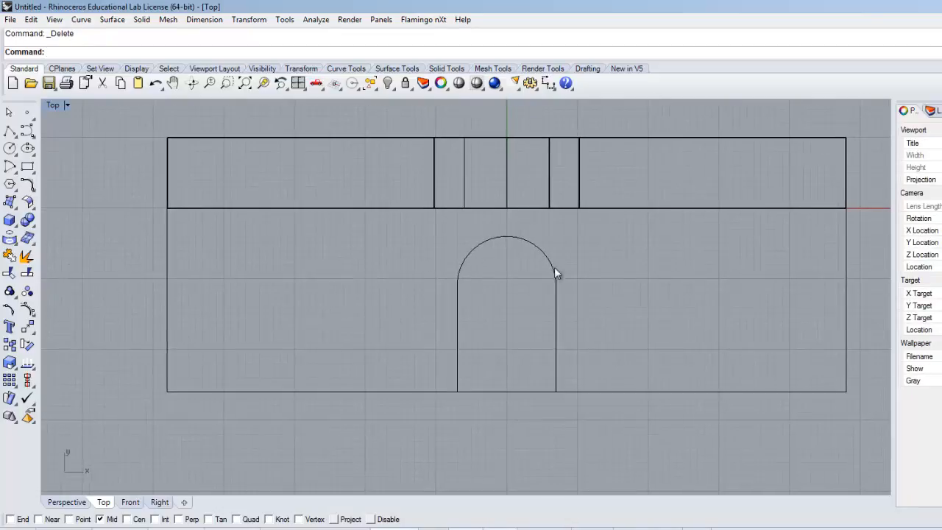
click(556, 360)
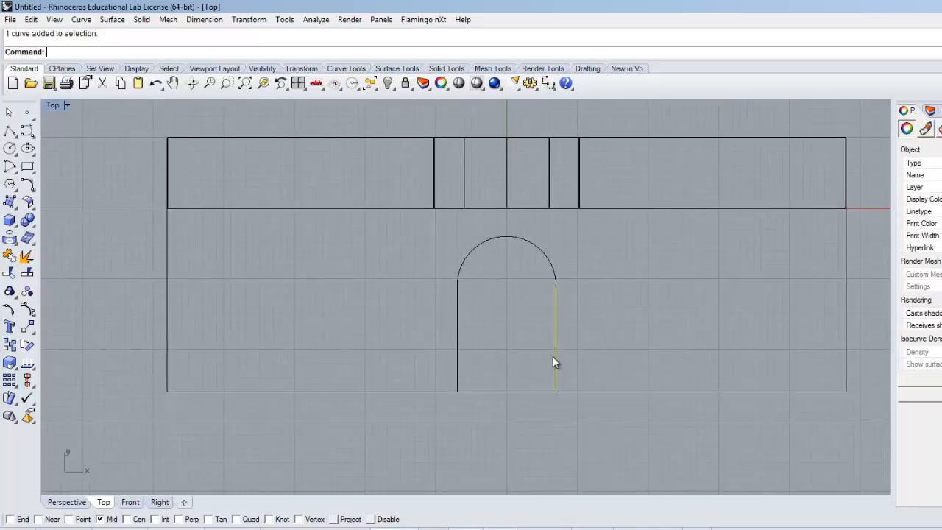
key(Escape)
right_drag(366, 332, 286, 331)
click(379, 358)
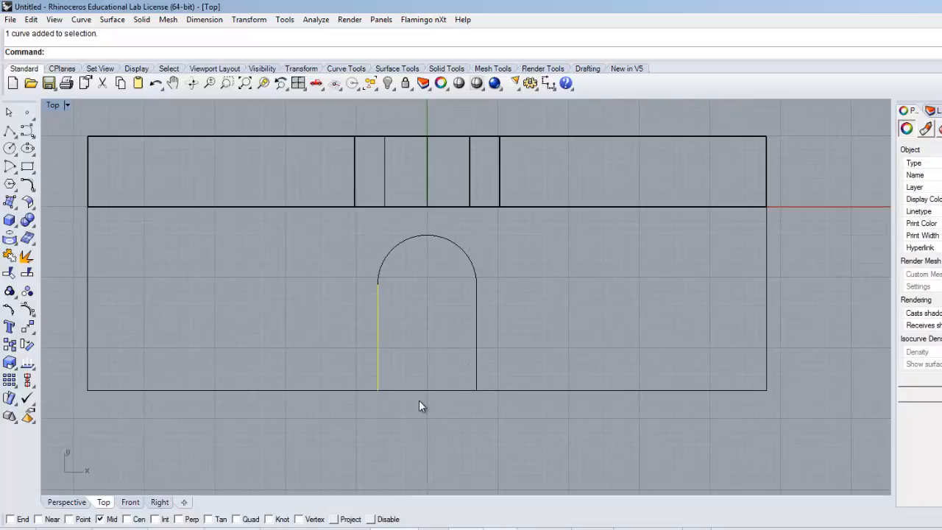
click(419, 390)
click(380, 309)
click(415, 238)
click(316, 282)
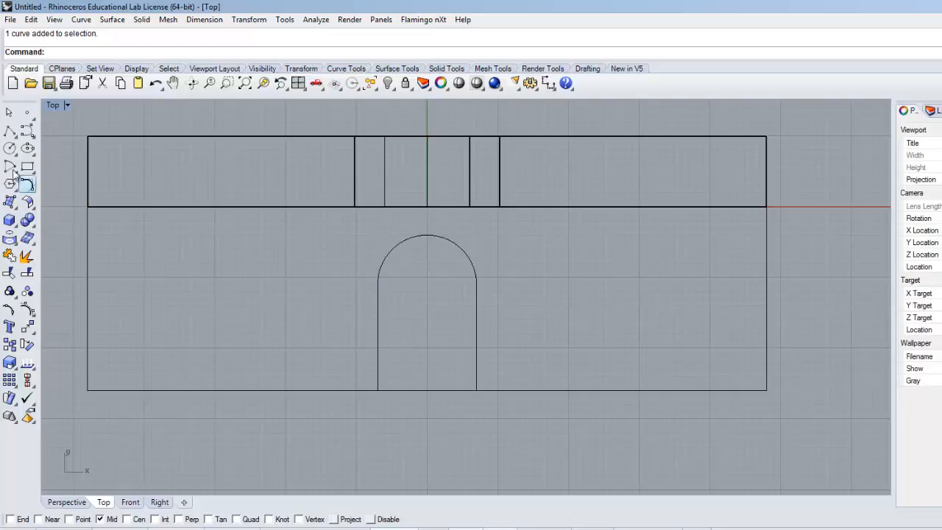
Step: Draw a polyline segment along the base's front edge between the lower ends of the two slot lines
click(10, 131)
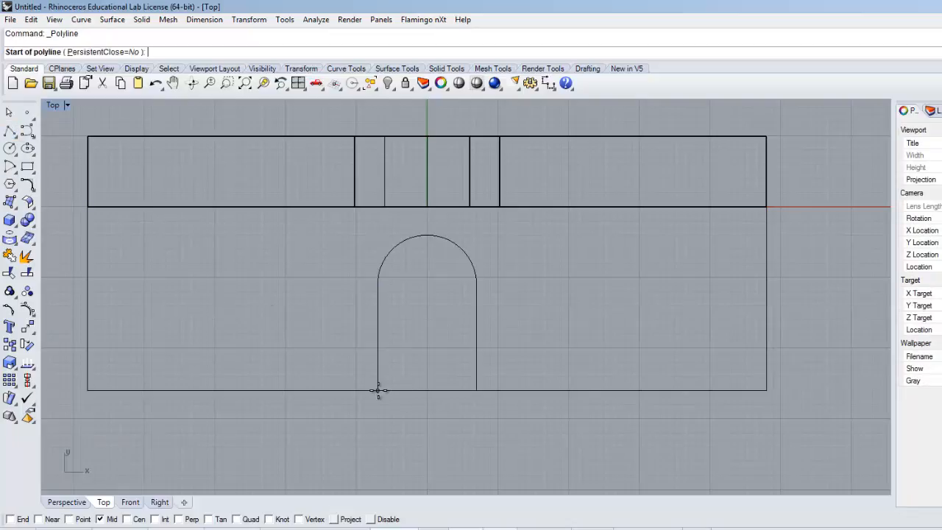
click(377, 390)
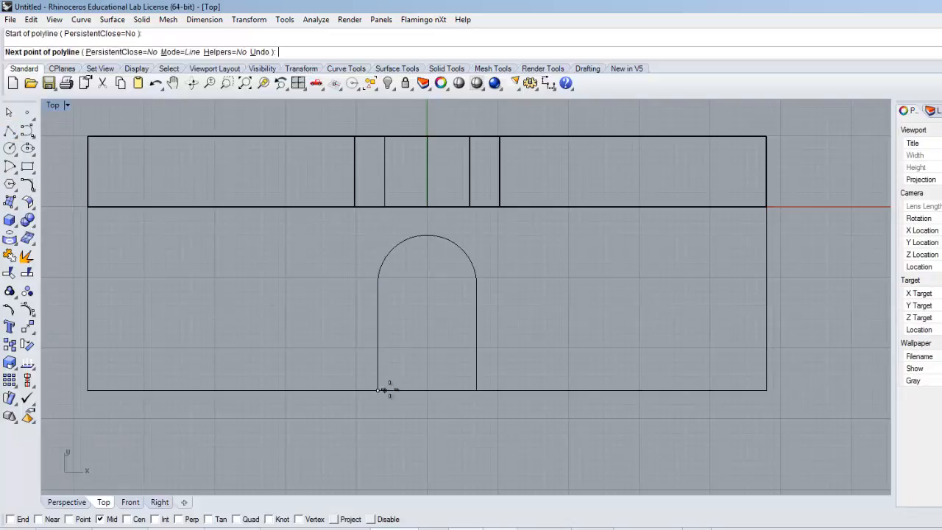
click(477, 390)
key(Return)
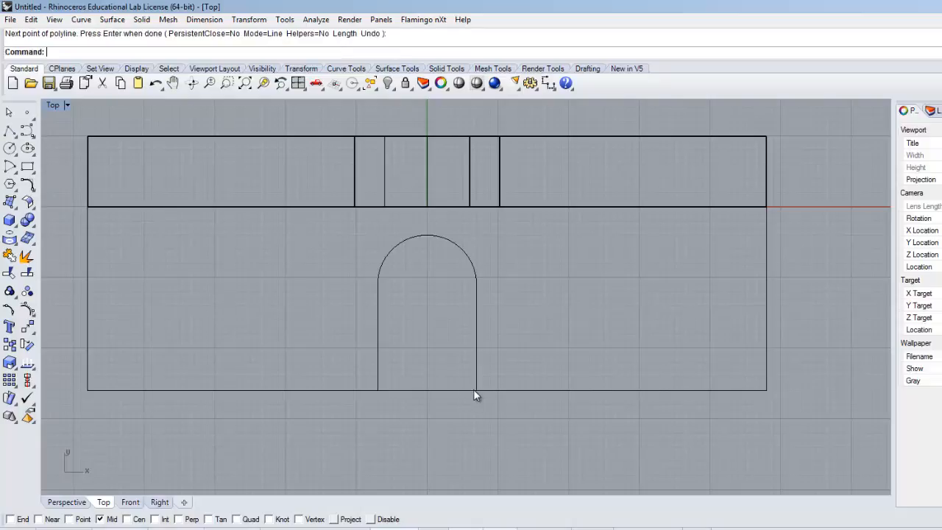
Step: Join the slot's arc, two side lines and the short front segment into one closed curve
click(464, 391)
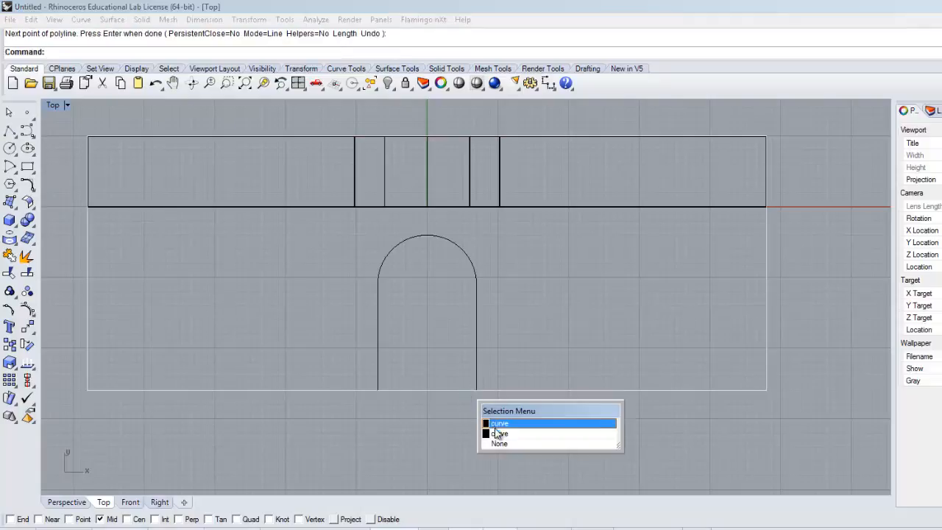
click(477, 331)
click(473, 317)
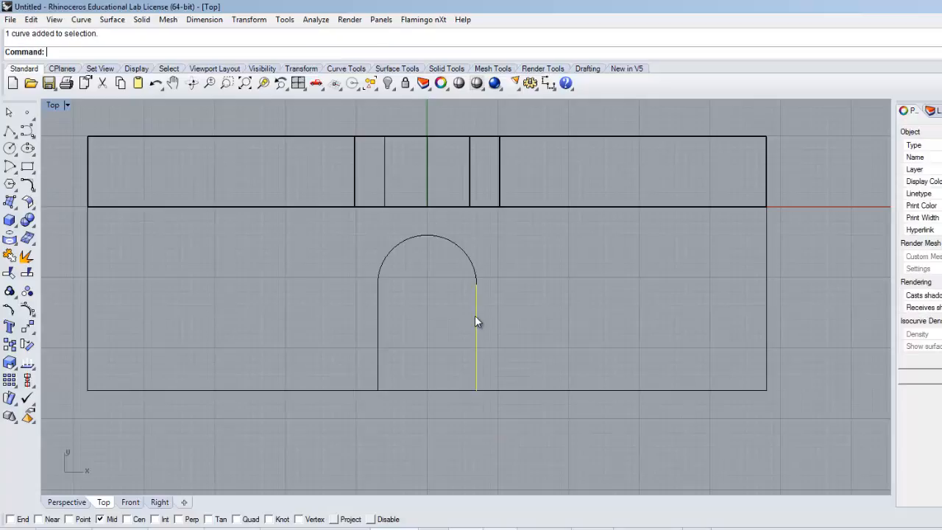
shift+click(441, 237)
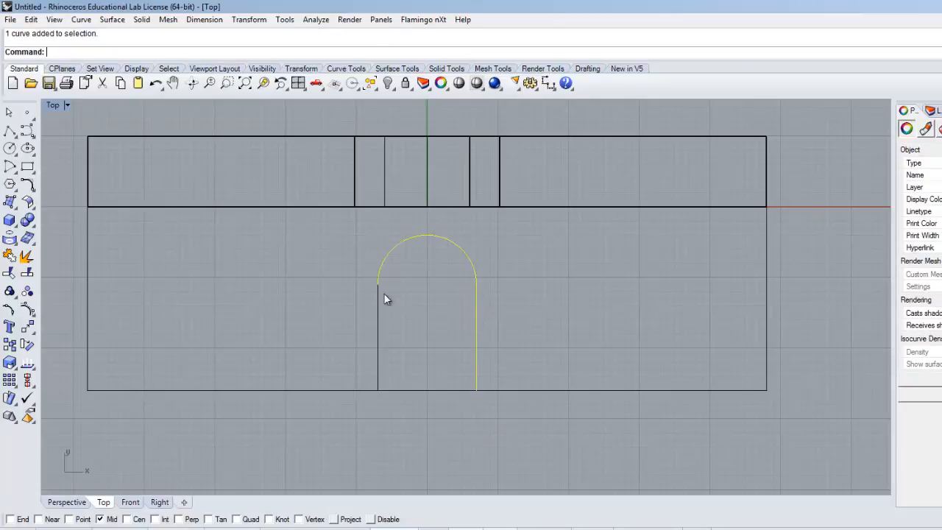
shift+click(376, 297)
shift+click(413, 389)
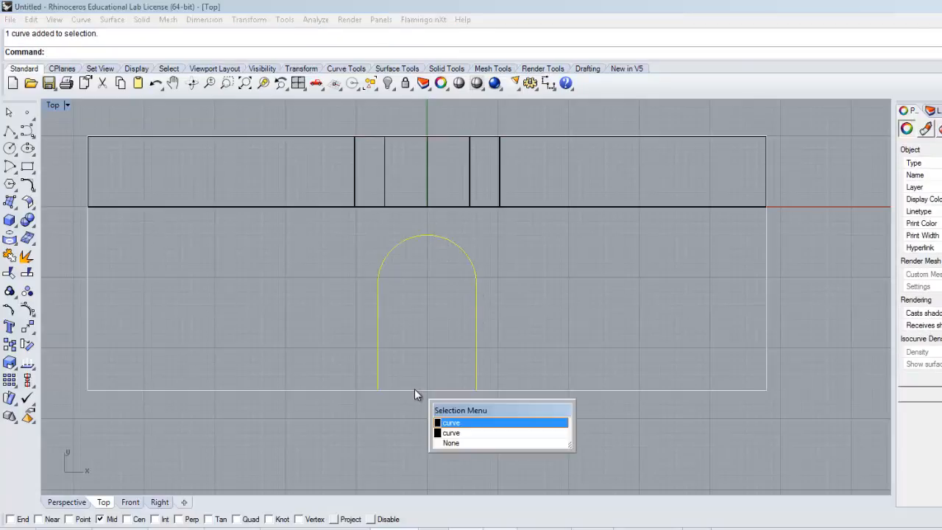
click(452, 434)
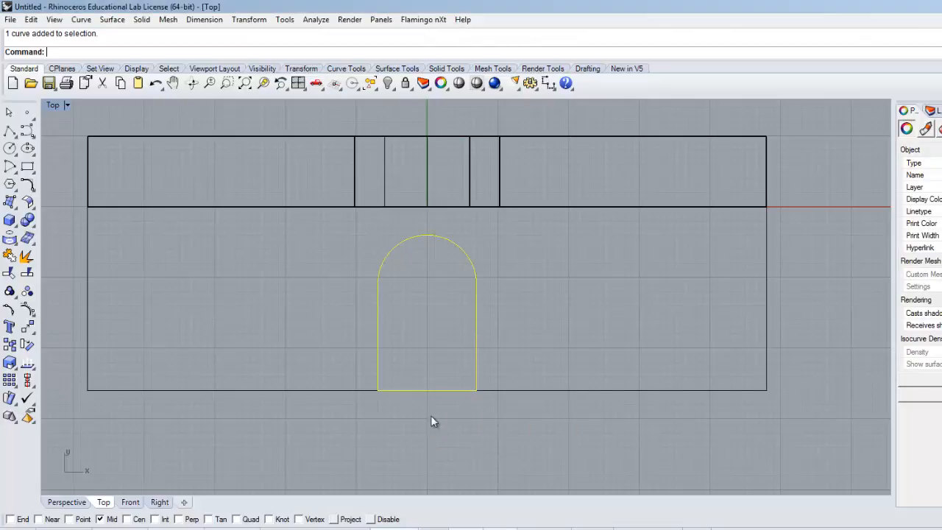
click(9, 256)
click(379, 295)
click(238, 311)
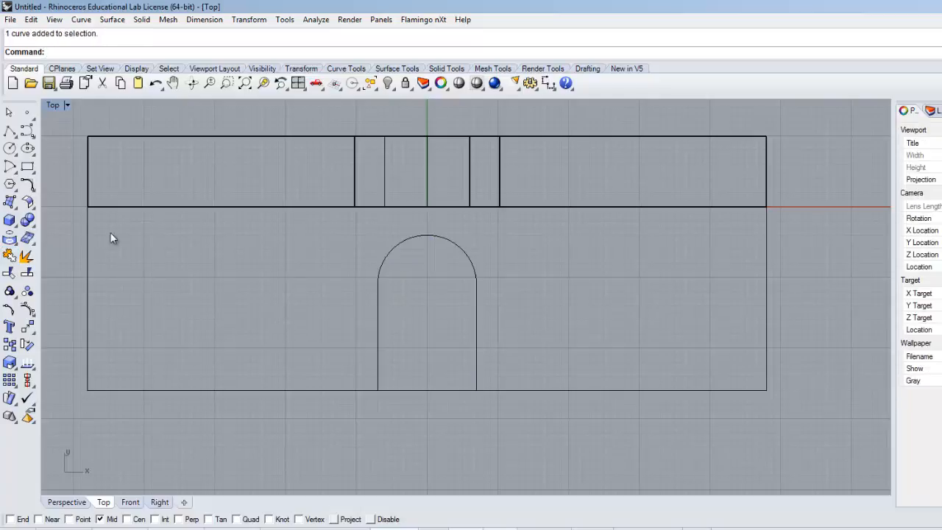
Step: Restore the four-viewport layout, consult the drawing's hole spacing and calculate 48-36 for the hole's distance from the base end
double_click(52, 106)
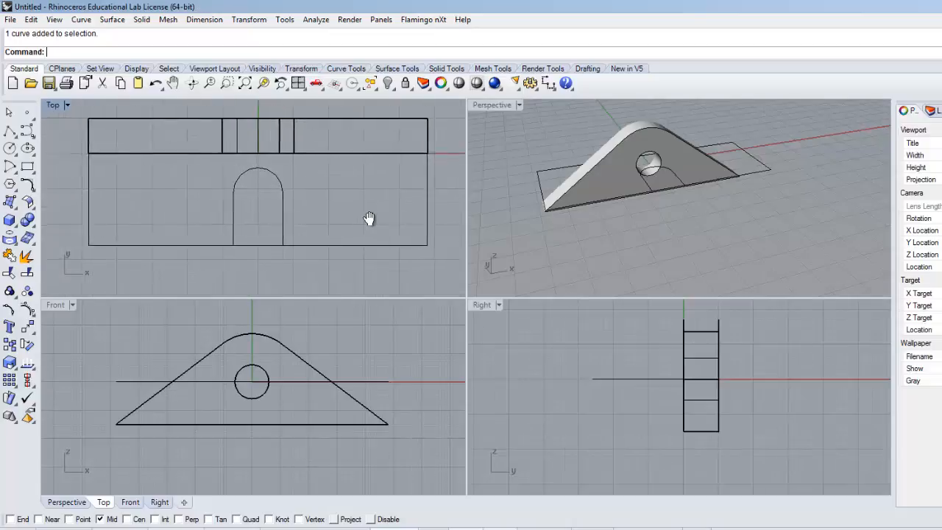
key(alt+Tab)
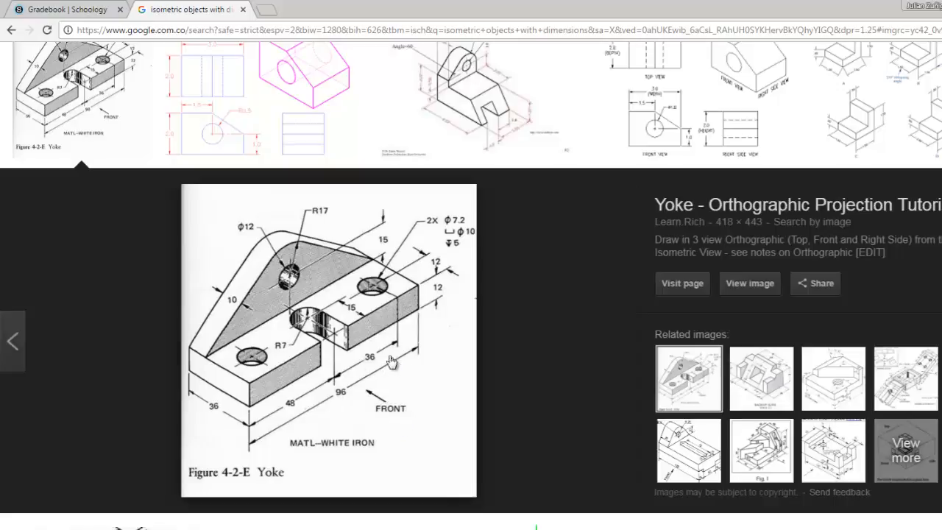
key(alt+Tab)
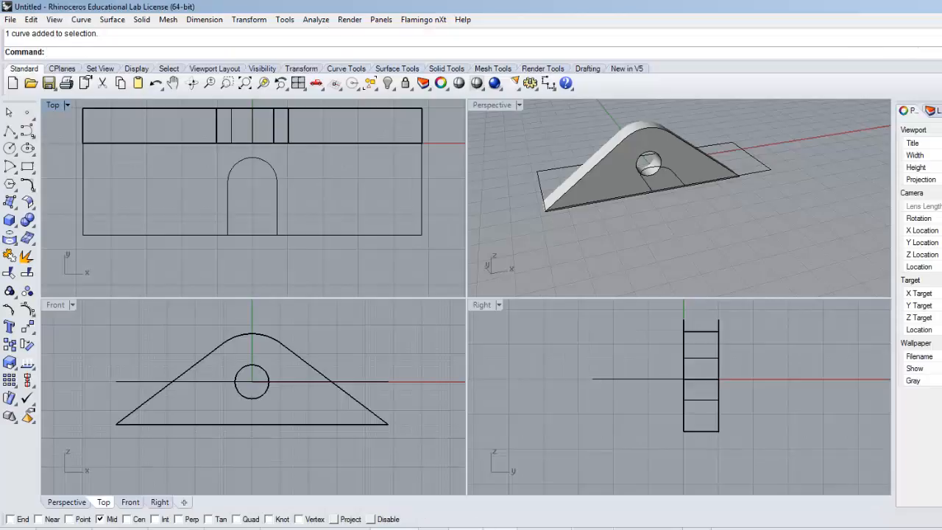
click(498, 529)
click(261, 326)
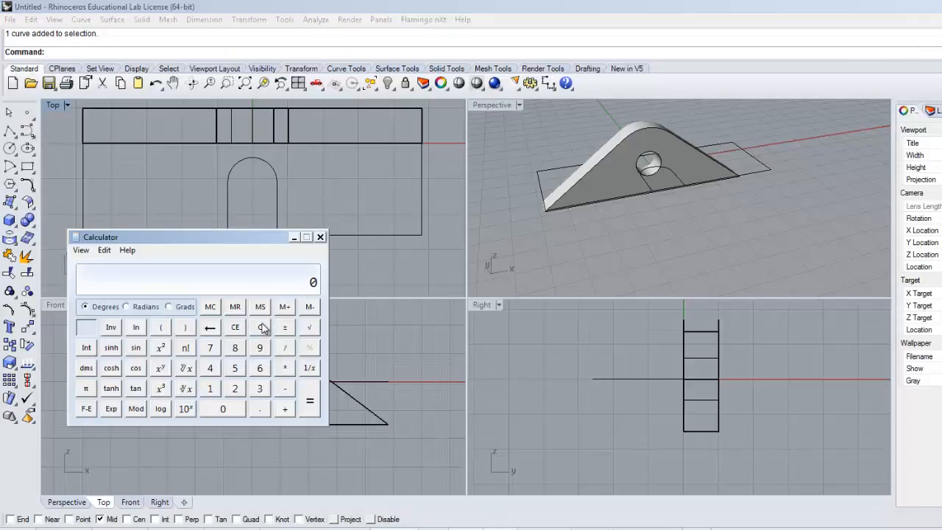
text(48-36)
key(Return)
click(382, 280)
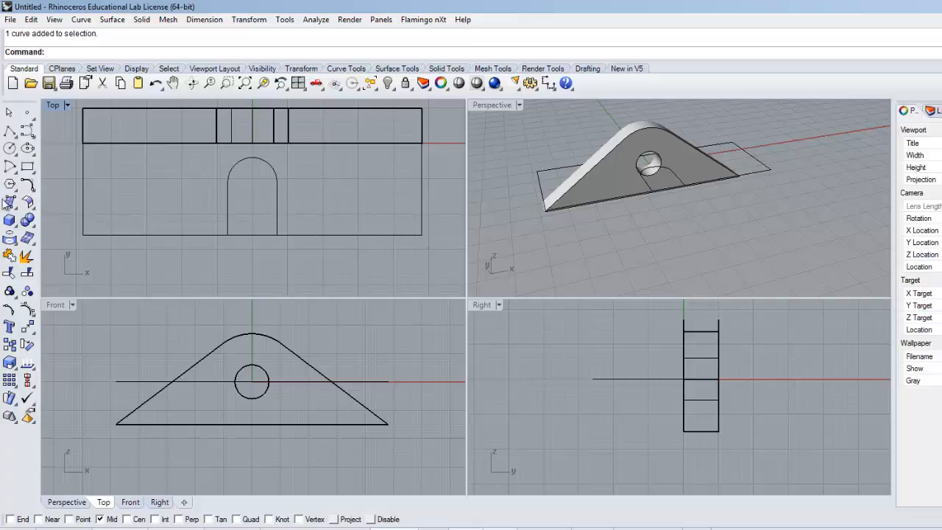
Step: Draw a circle of diameter 7.2 centered on the base outline's front-right corner, following the drawing's hole callout
click(10, 147)
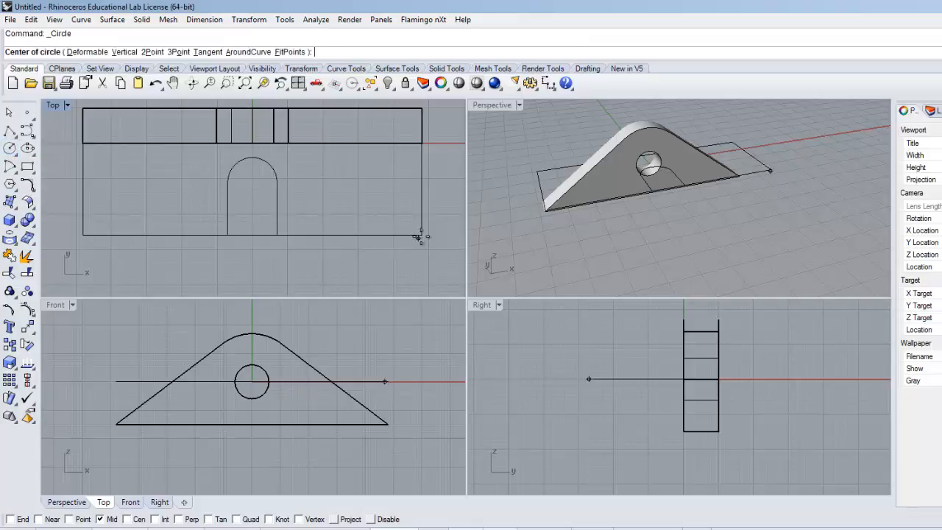
scroll(396, 246, up, 5)
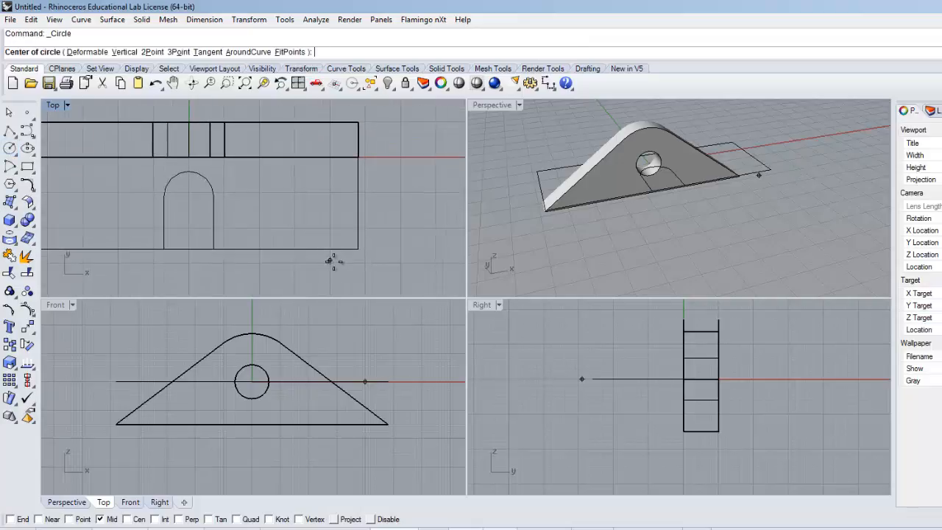
click(368, 229)
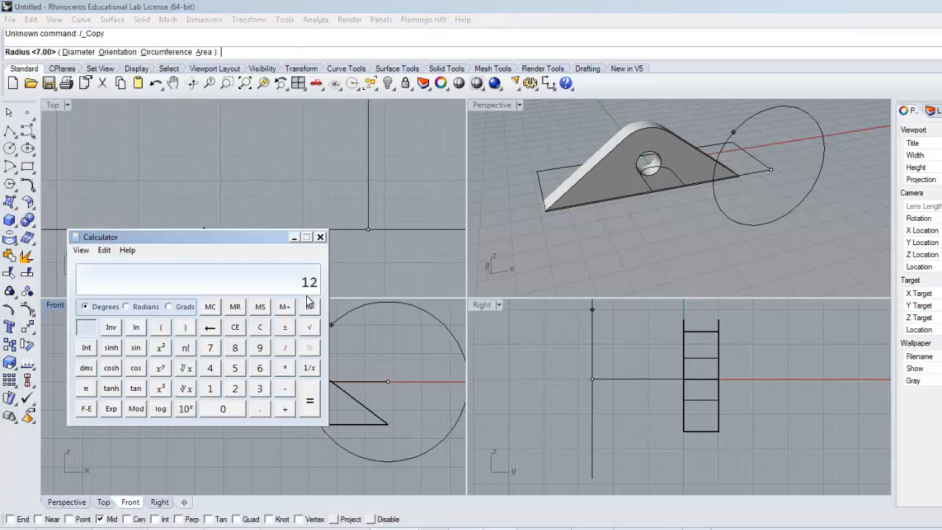
key(alt+Tab)
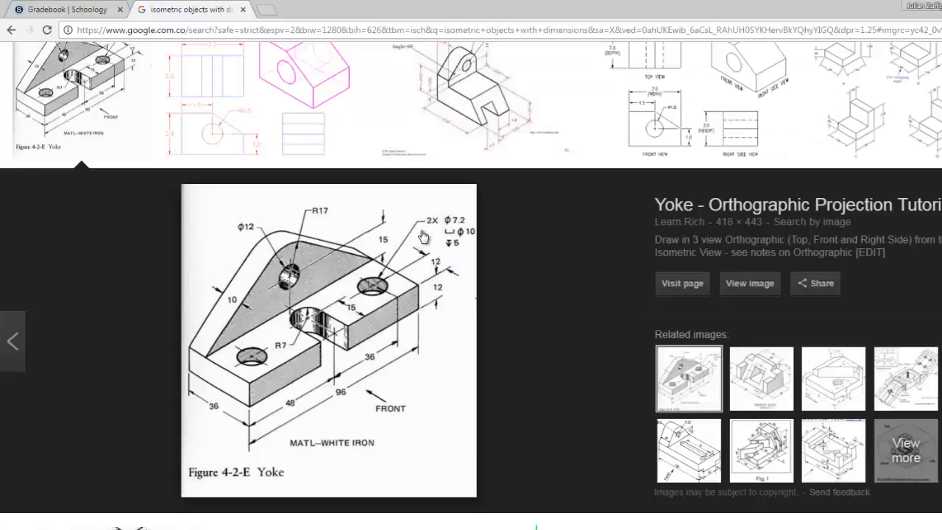
key(alt+Tab)
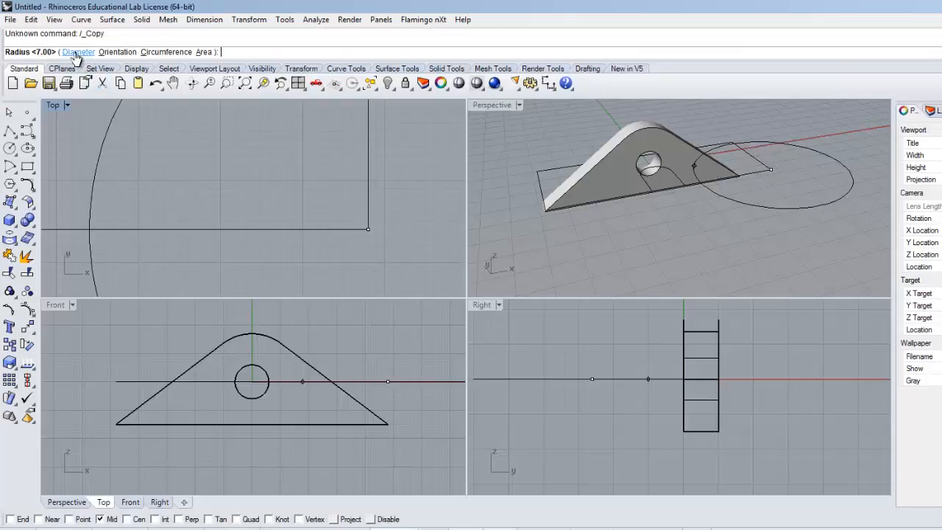
click(77, 52)
key(alt+Tab)
key(alt+Tab)
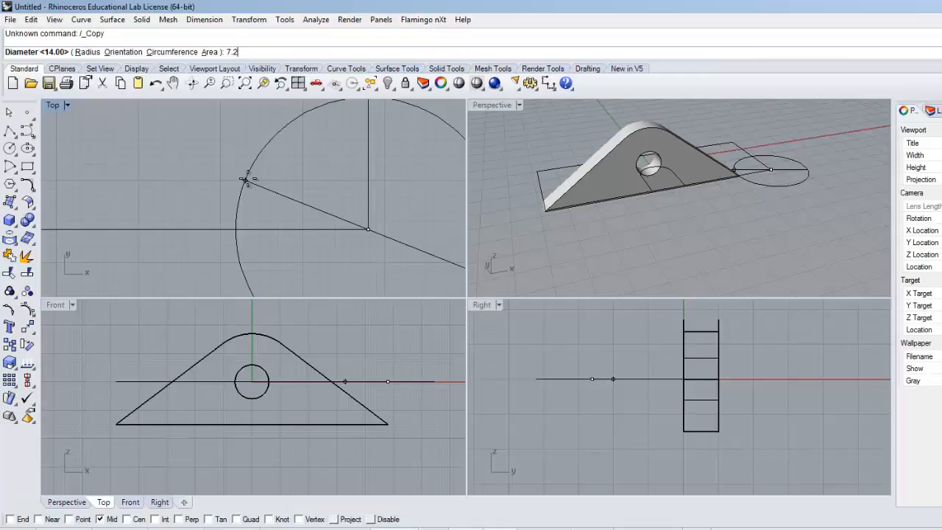
key(Return)
Step: Move the 7.2 circle 12 units from the corner along the front edge toward the slot
right_drag(365, 221, 327, 210)
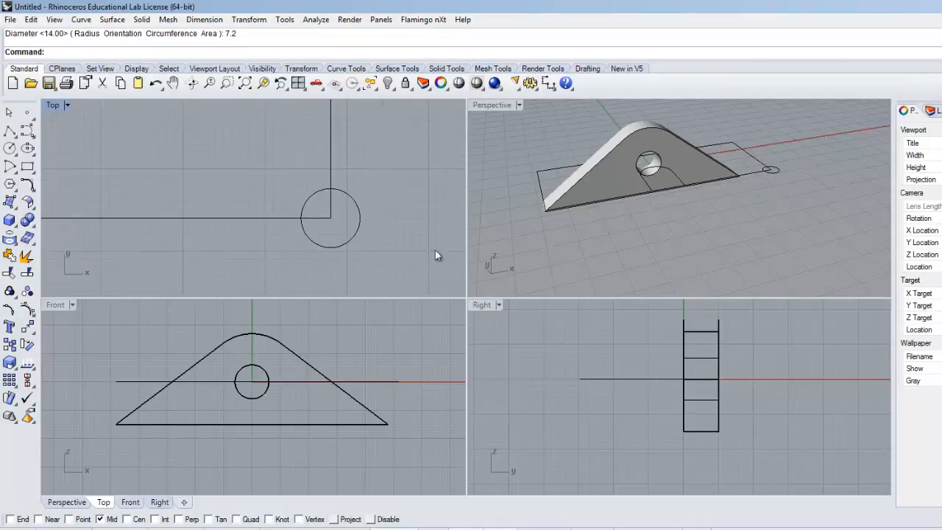
right_drag(272, 225, 340, 227)
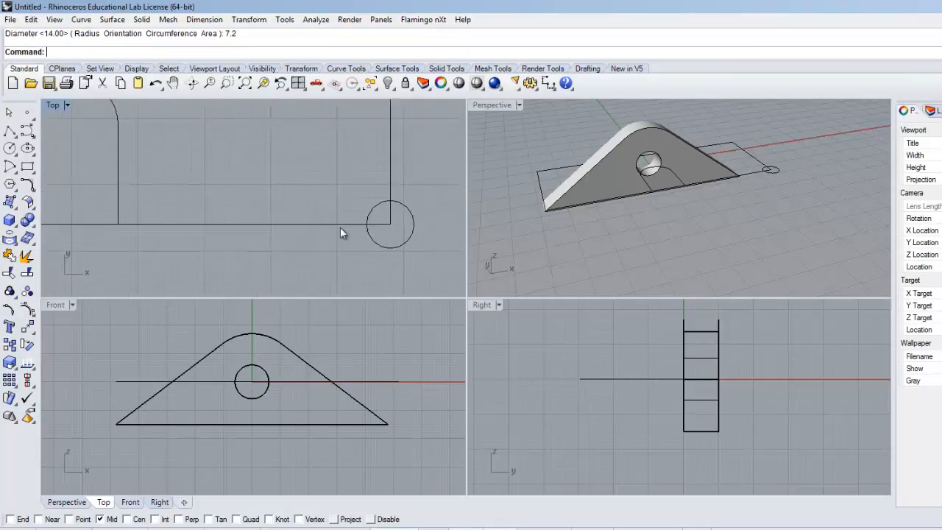
click(378, 237)
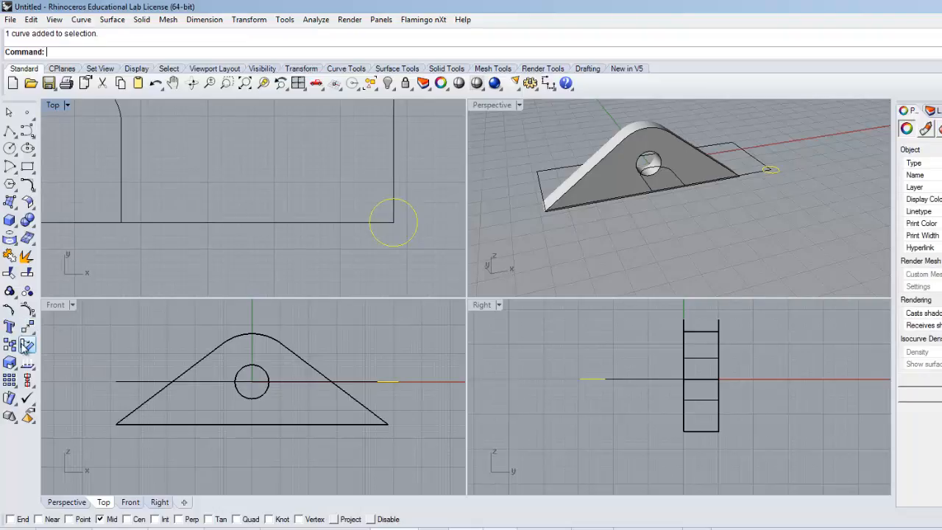
key(alt+Tab)
key(alt+Tab)
click(27, 327)
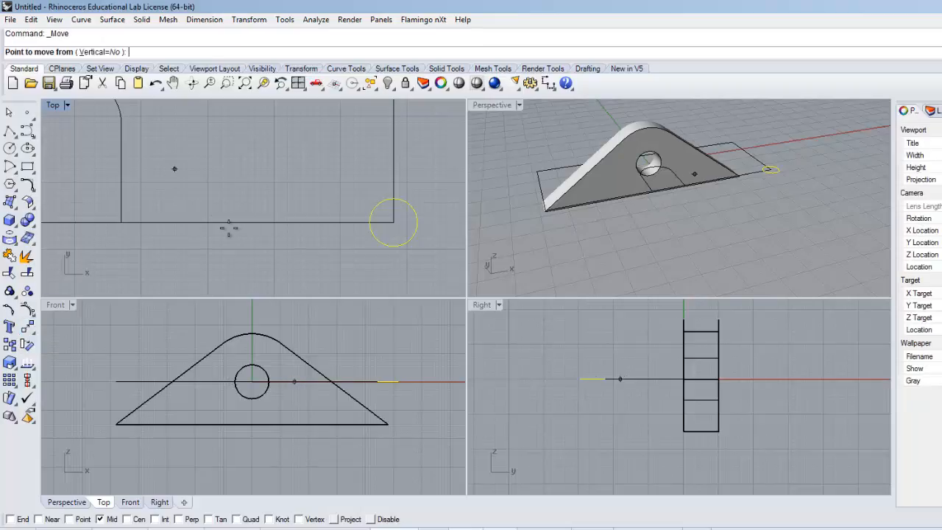
click(393, 222)
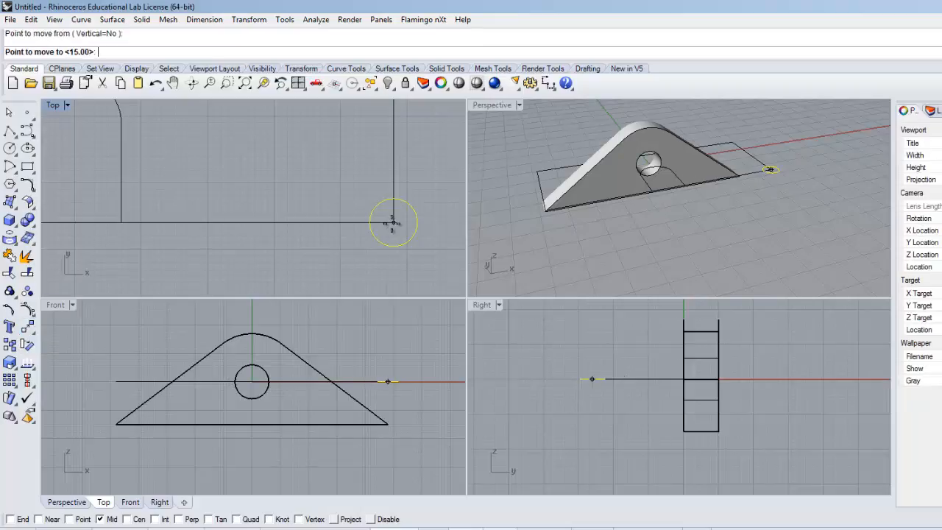
text(12)
key(Return)
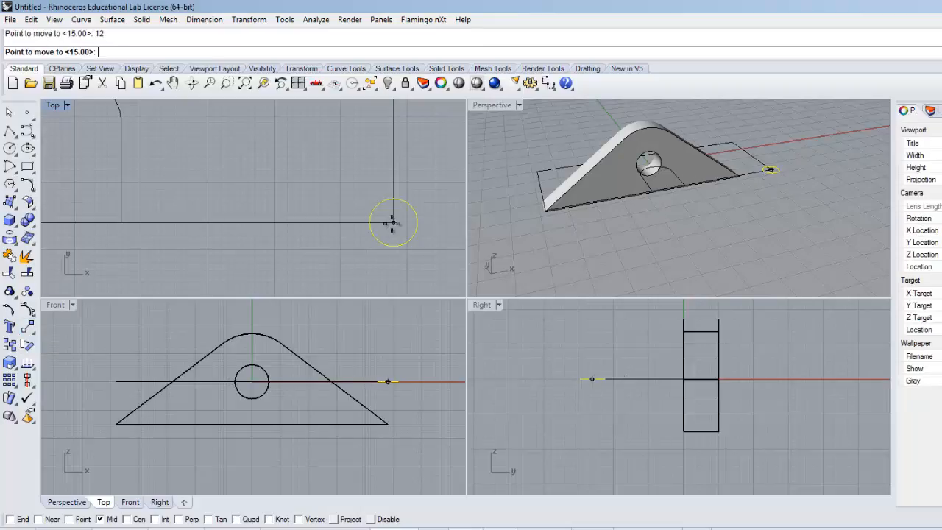
click(314, 222)
Step: Check the hole position in the drawing and rotate the 7.2 circle by 12 degrees about its own center
scroll(324, 216, down, 3)
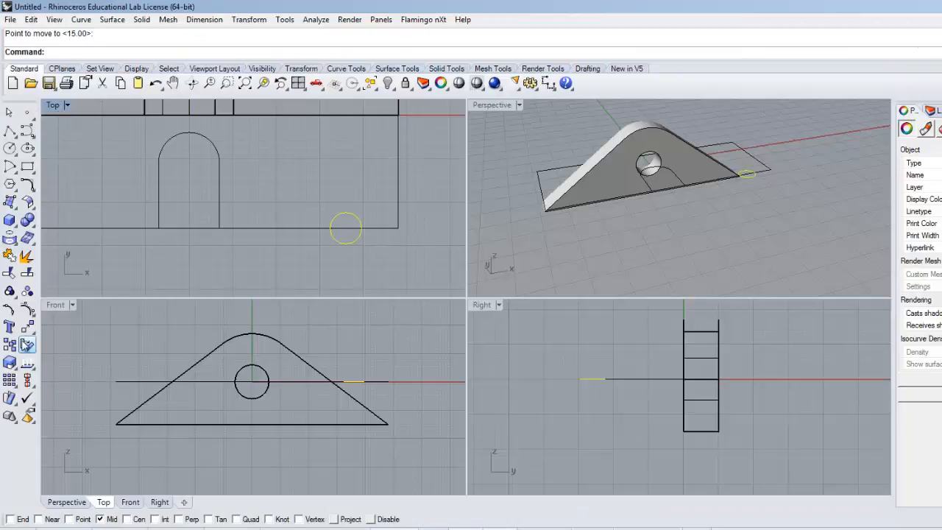
click(28, 344)
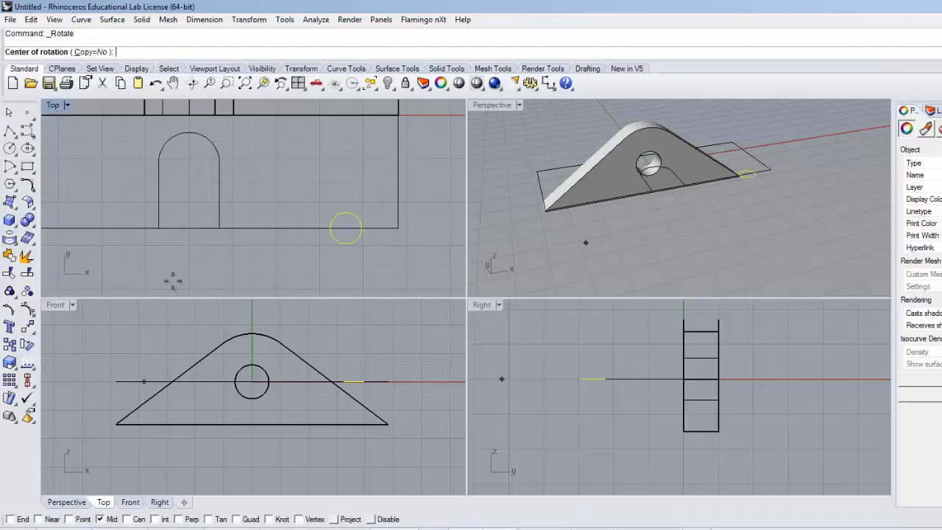
click(346, 227)
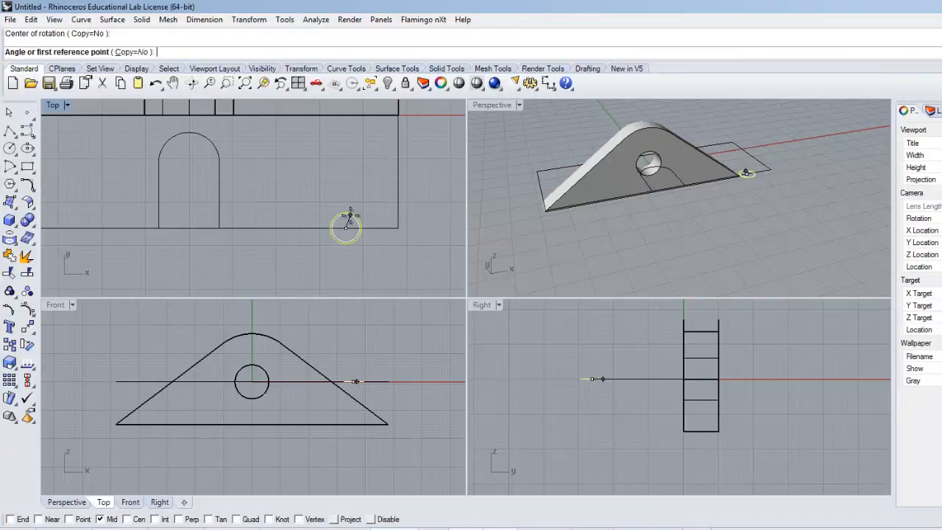
key(Return)
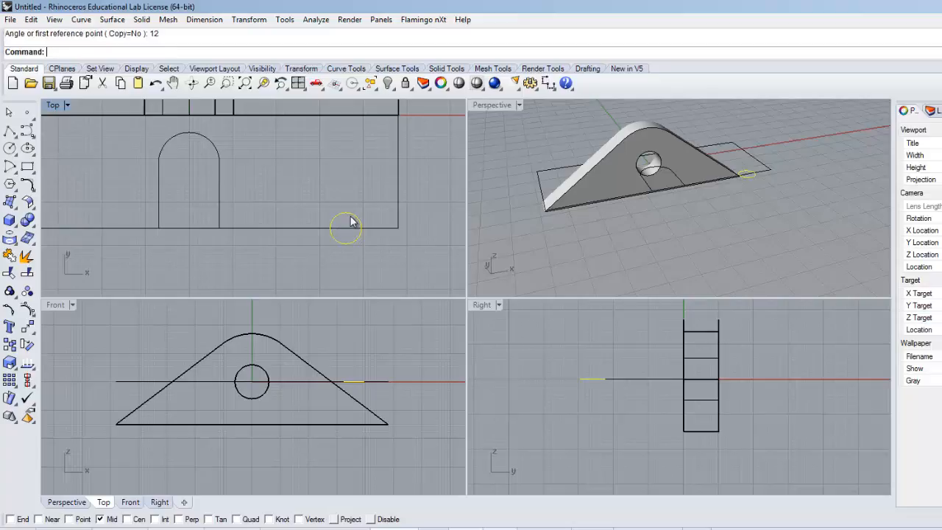
Step: Repeat the 12-degree rotation of the 7.2 circle about its own center
key(Return)
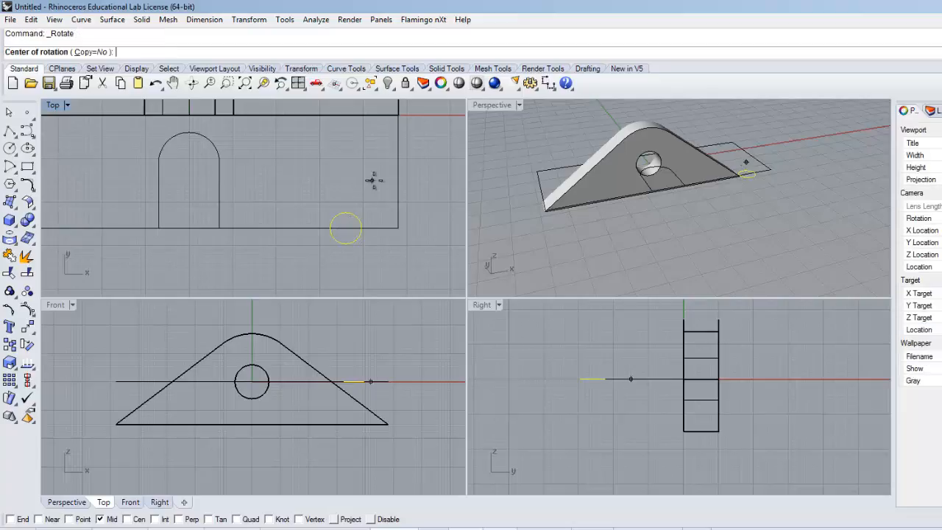
click(346, 227)
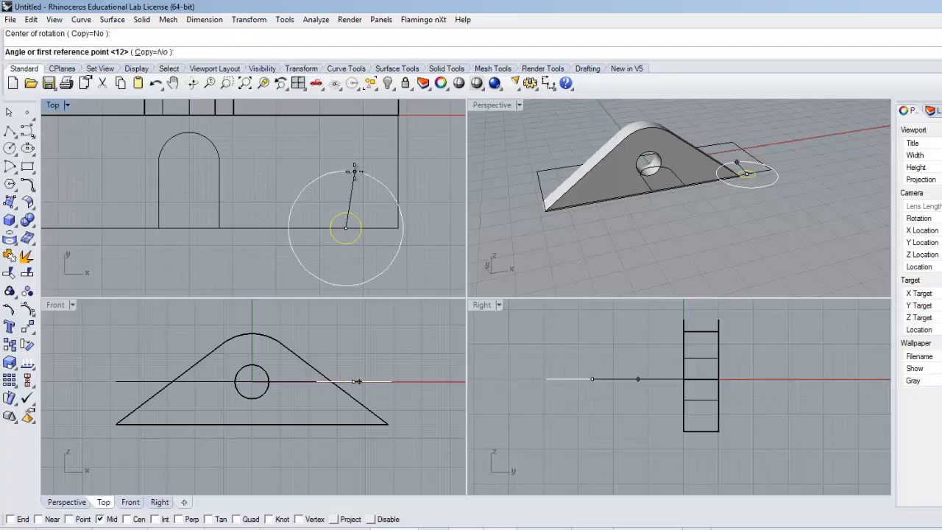
key(Return)
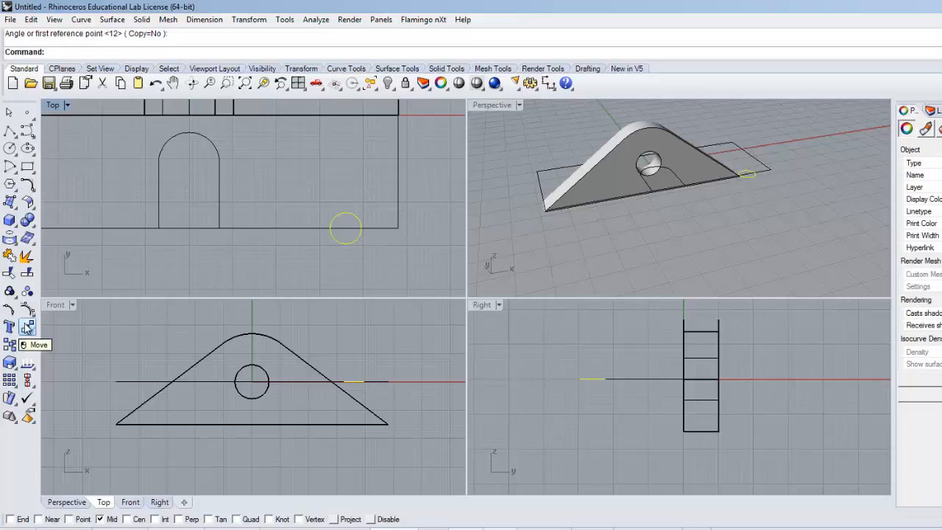
Step: Move the 7.2 circle 12 units inward from the base's front edge, perpendicular to that edge
click(27, 328)
click(346, 229)
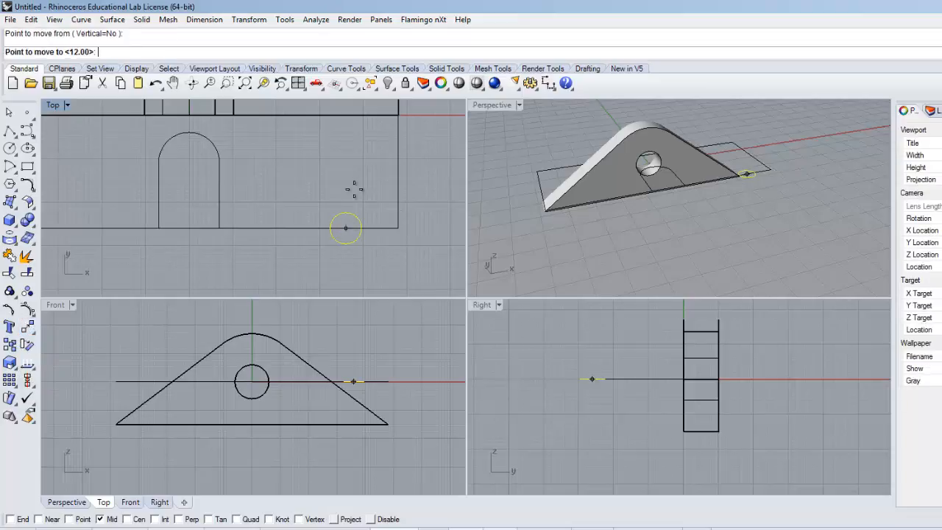
text(12)
key(Return)
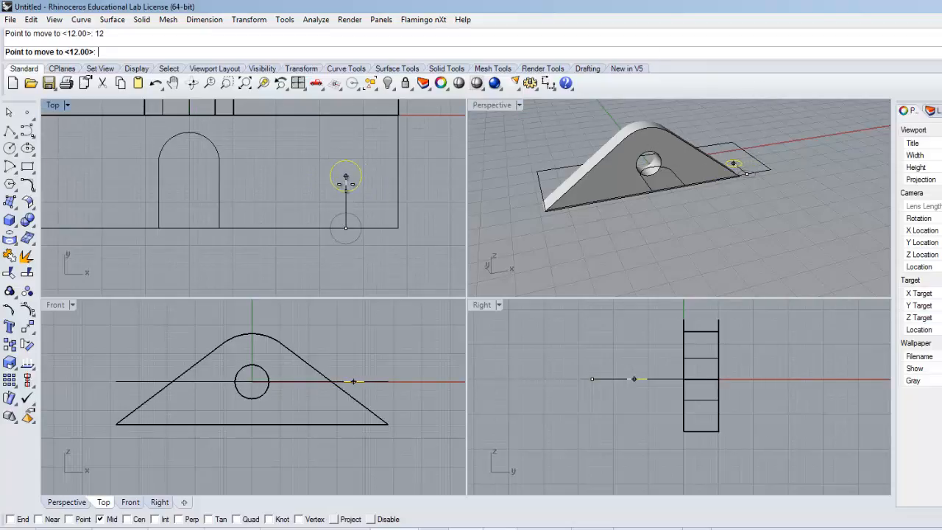
click(350, 177)
Step: Mirror a copy of the 7.2 circle across the base's vertical centerline, starting from the slot opening's midpoint in the Top view
scroll(259, 207, down, 2)
right_drag(258, 207, 321, 213)
double_click(53, 105)
mouse_move(713, 290)
right_down()
mouse_move(559, 308)
mouse_move(609, 316)
right_up()
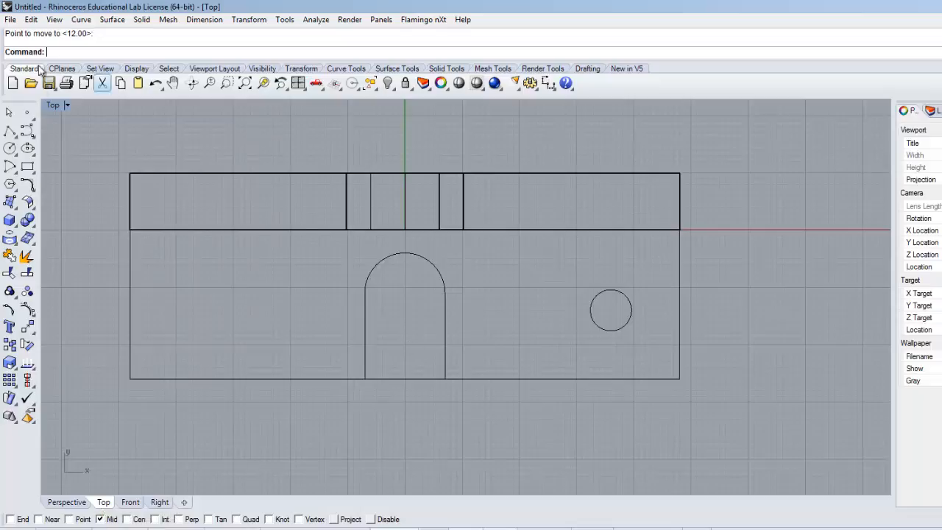
click(248, 19)
click(199, 107)
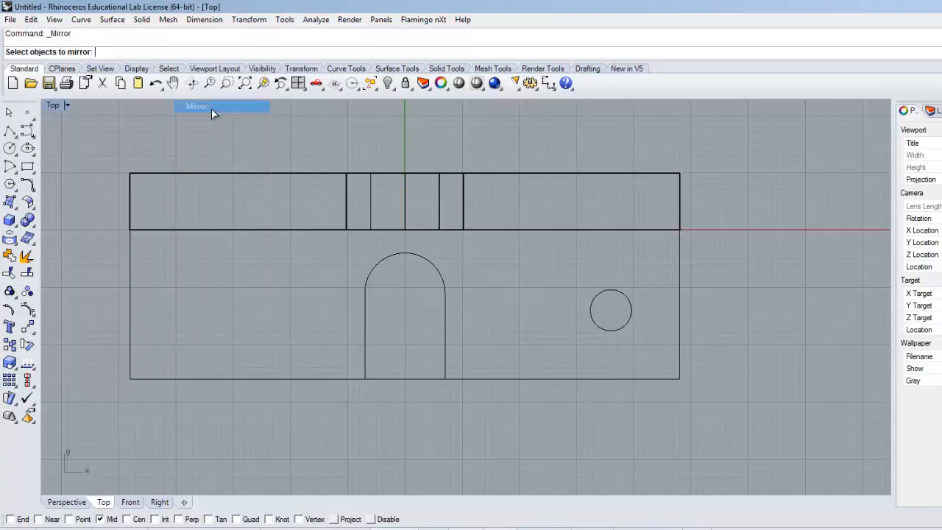
click(593, 309)
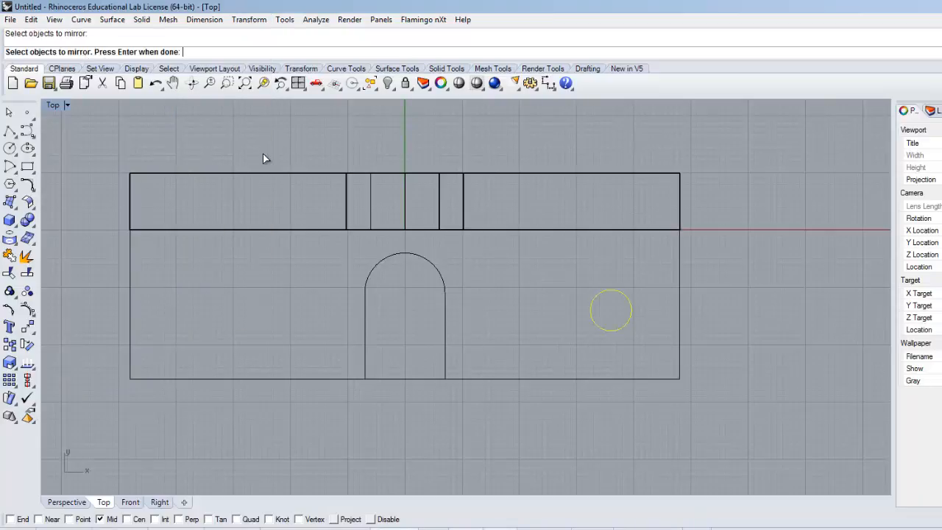
key(Return)
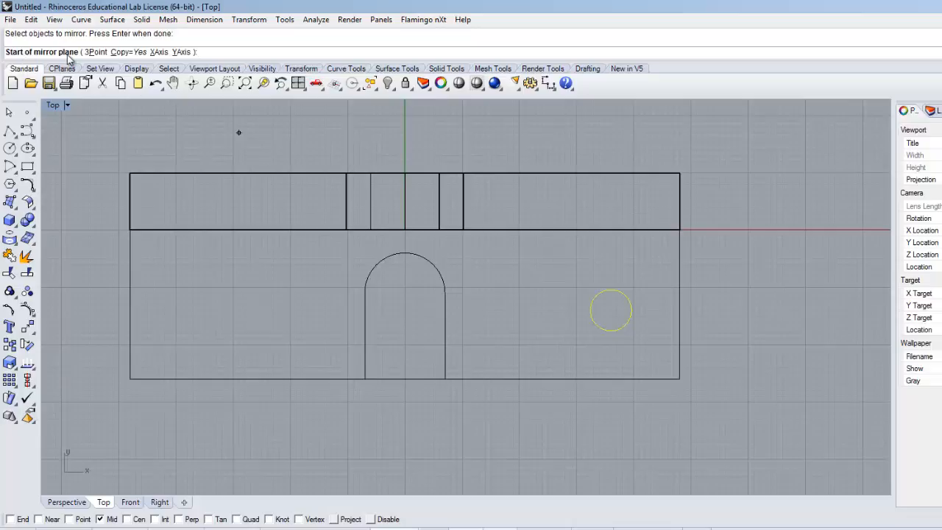
click(404, 379)
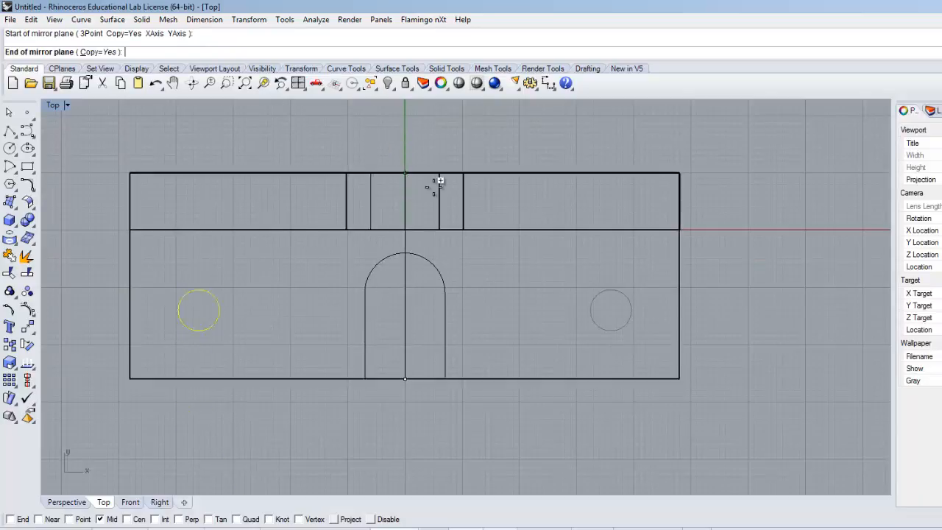
click(404, 143)
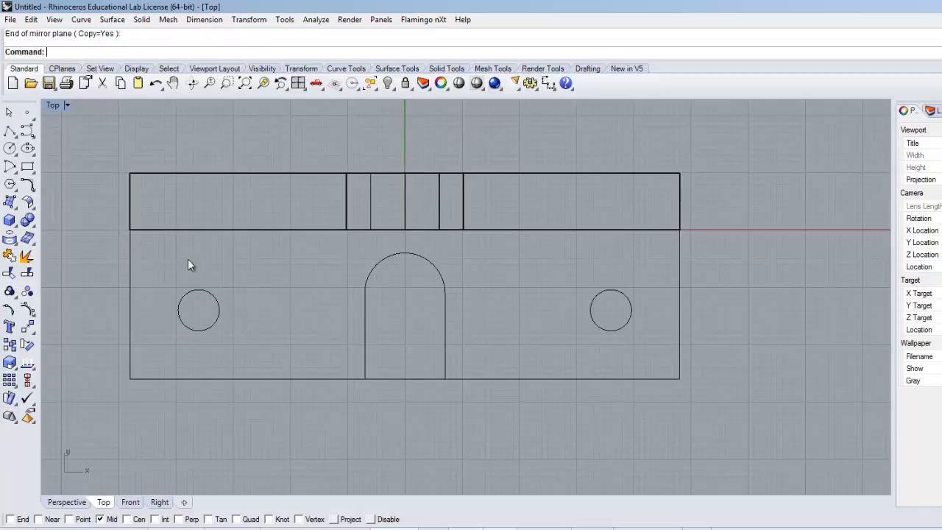
double_click(55, 106)
right_drag(518, 262, 474, 268)
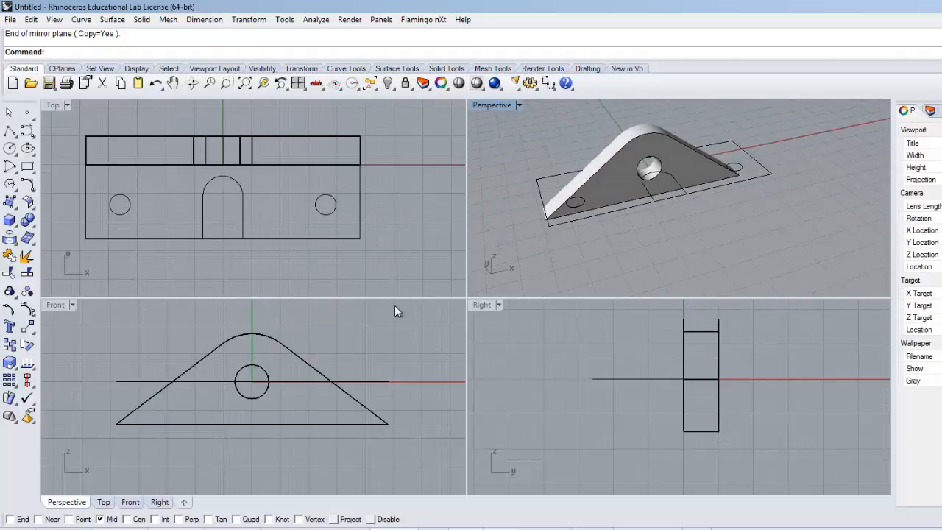
right_drag(595, 257, 601, 274)
right_drag(640, 242, 622, 267)
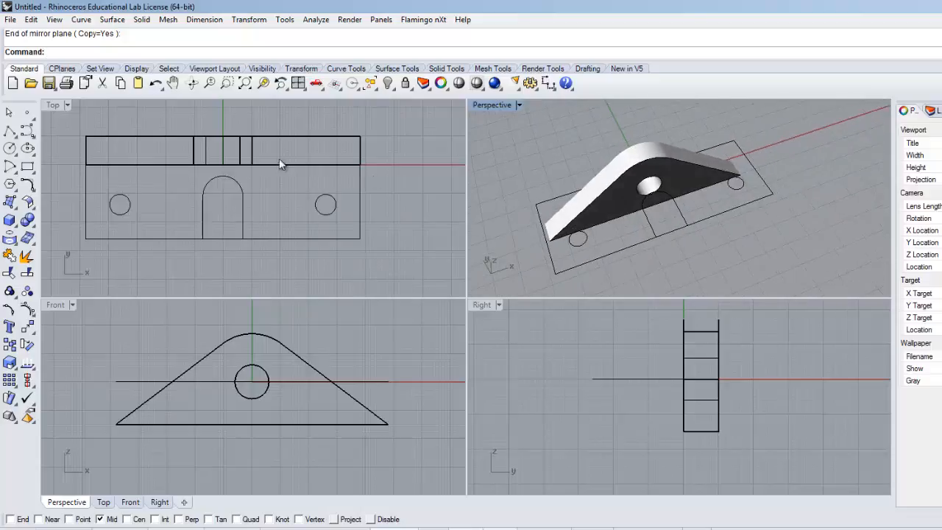
click(188, 242)
scroll(211, 227, up, 4)
scroll(211, 227, down, 2)
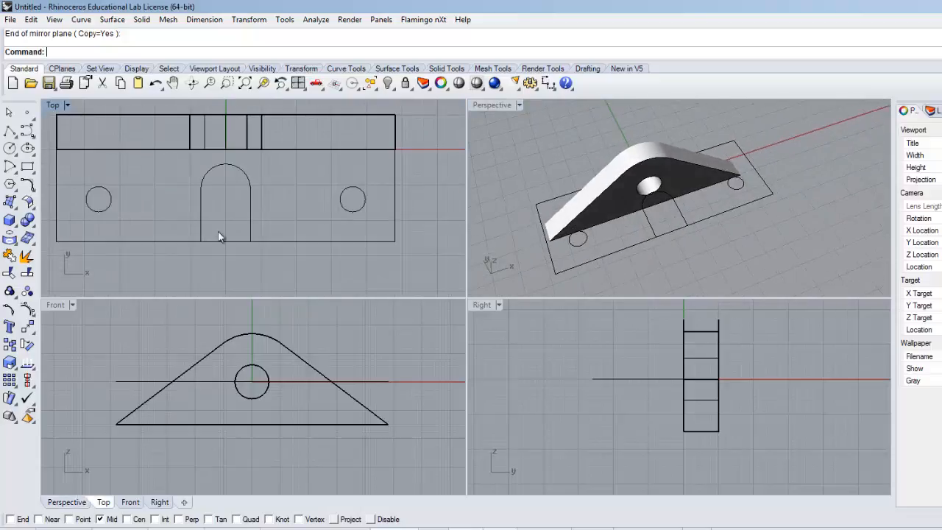
click(253, 215)
click(113, 199)
click(343, 206)
scroll(213, 262, up, 2)
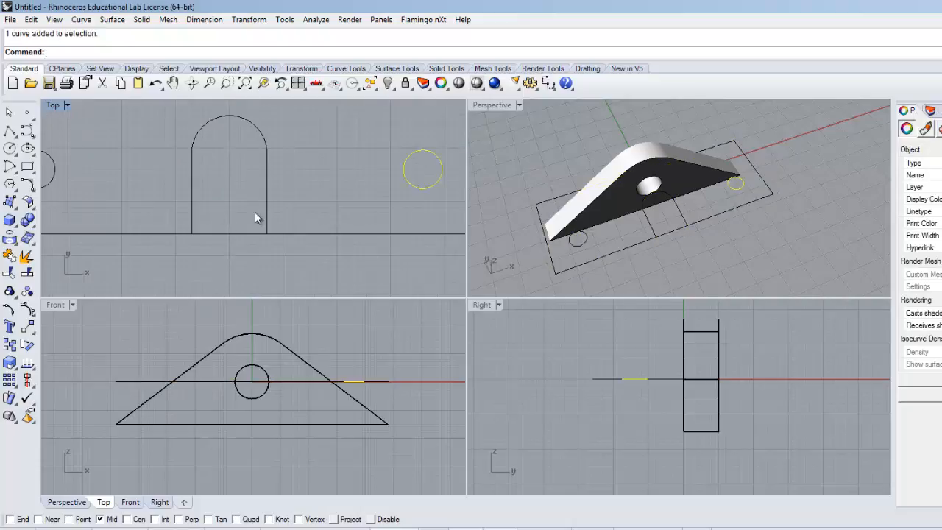
scroll(179, 200, down, 6)
right_drag(166, 247, 182, 260)
click(219, 233)
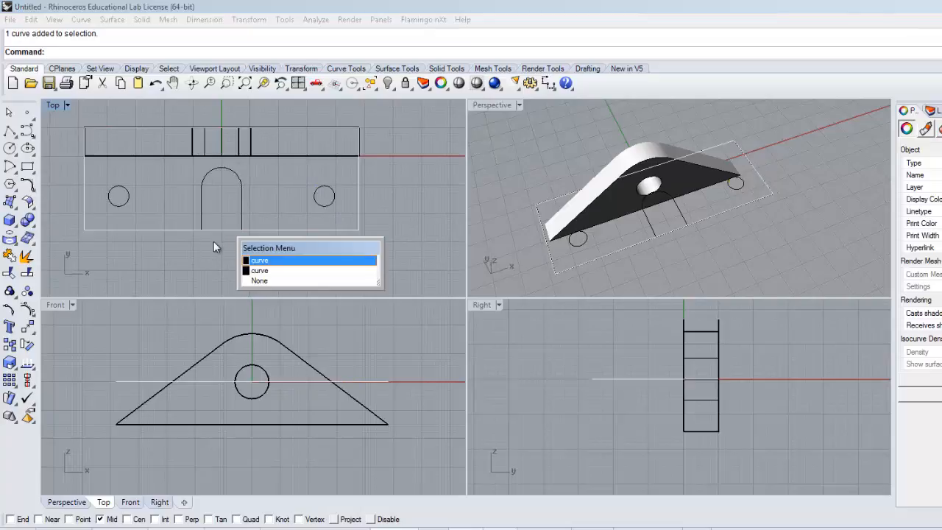
key(Escape)
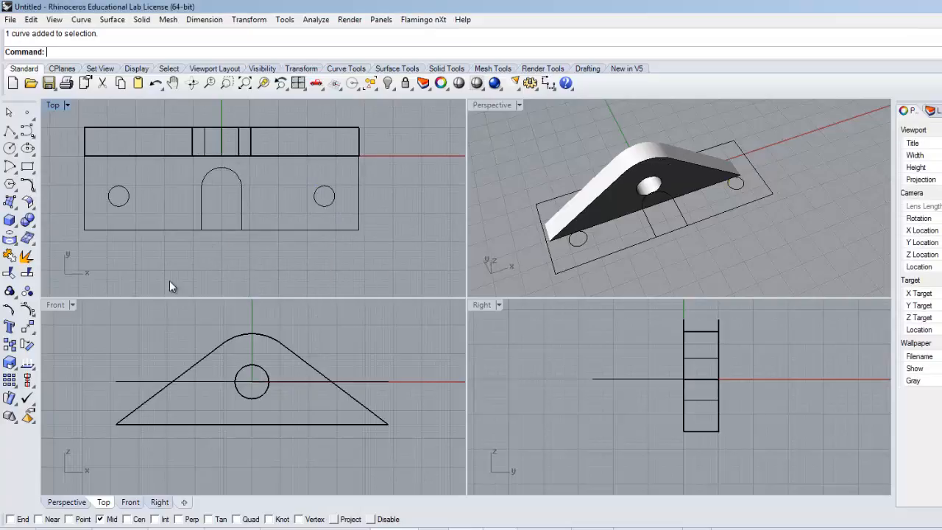
Step: Split the rectangular base outline using the slot profile as the cutting object
click(27, 256)
click(310, 230)
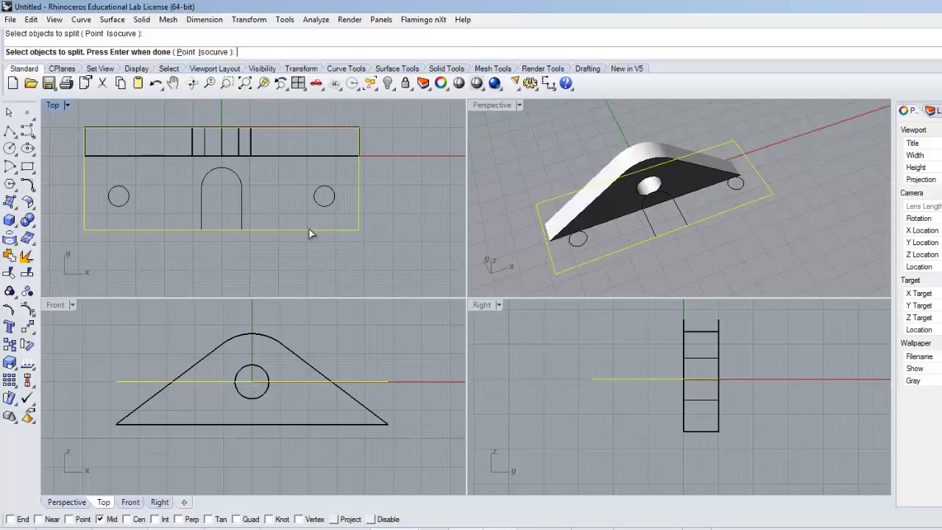
key(Return)
click(242, 205)
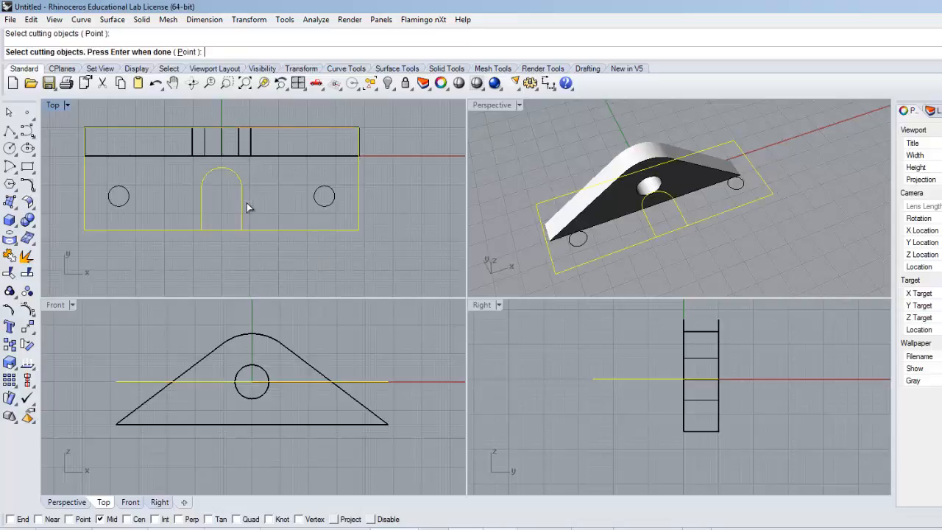
key(Return)
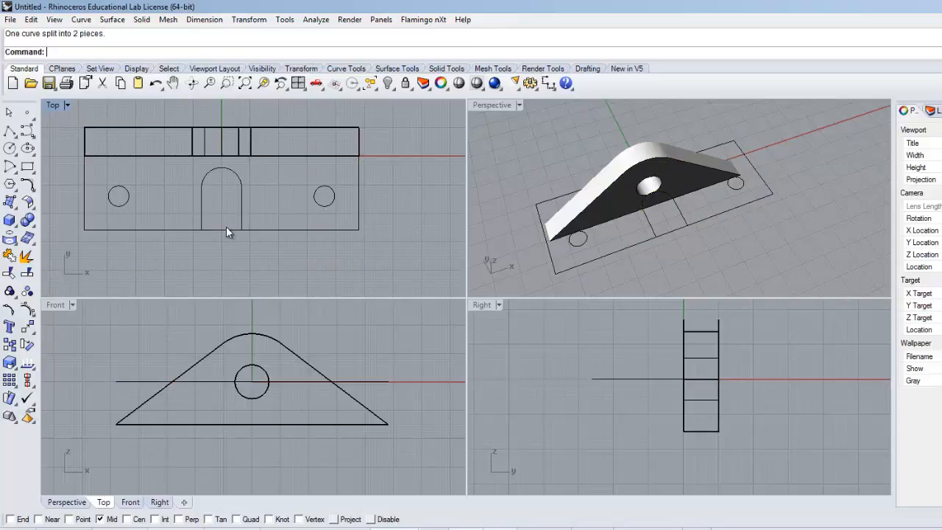
click(232, 229)
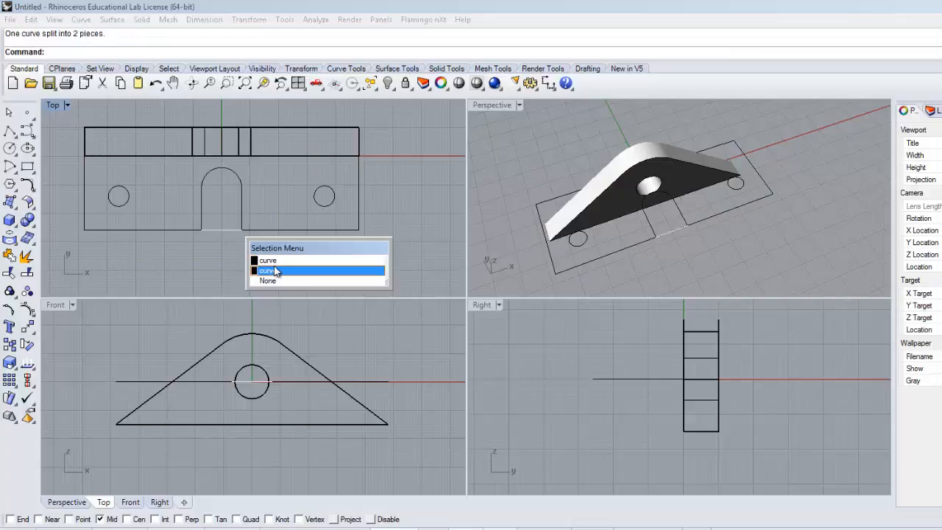
click(207, 263)
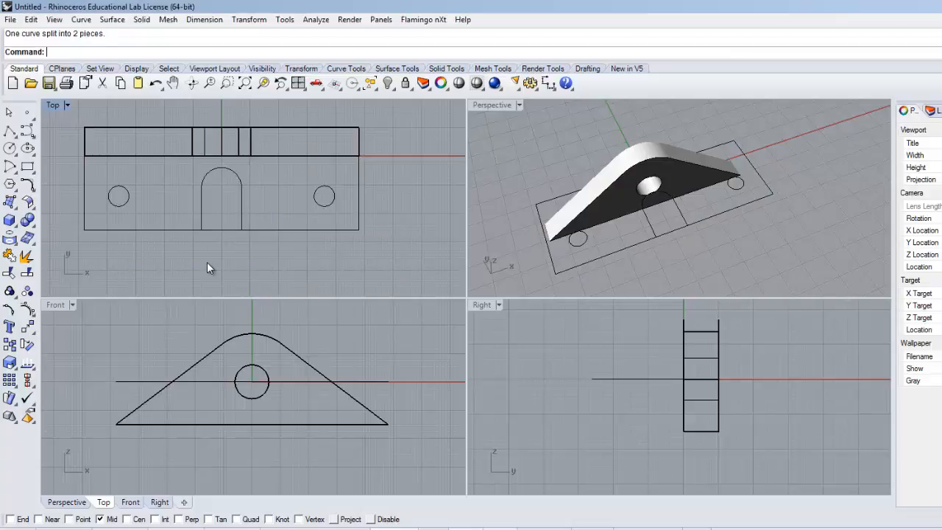
click(27, 274)
click(259, 229)
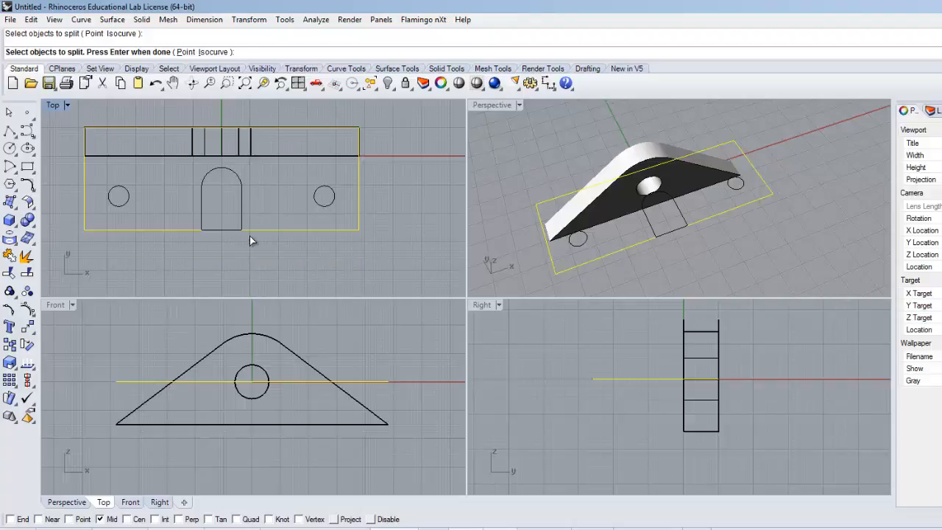
key(Escape)
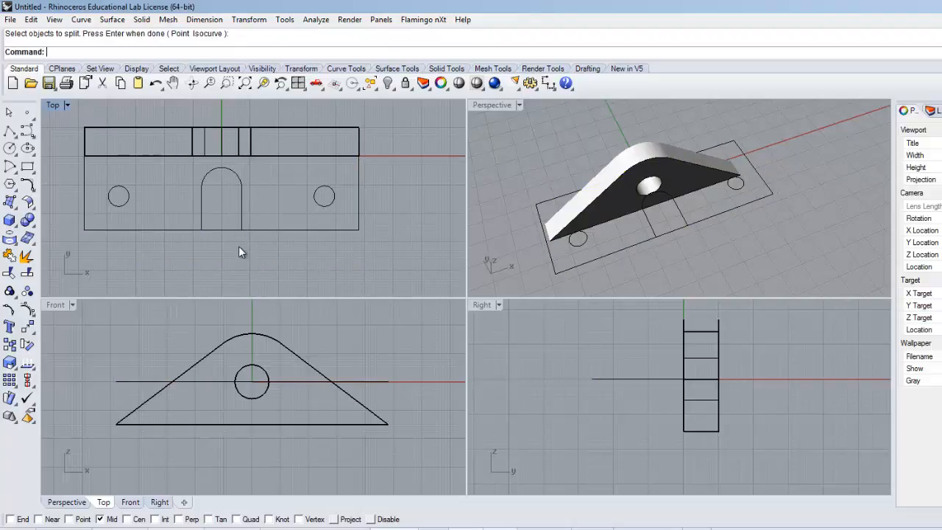
Step: Split the closed slot profile using the base outline as the cutting object
key(Return)
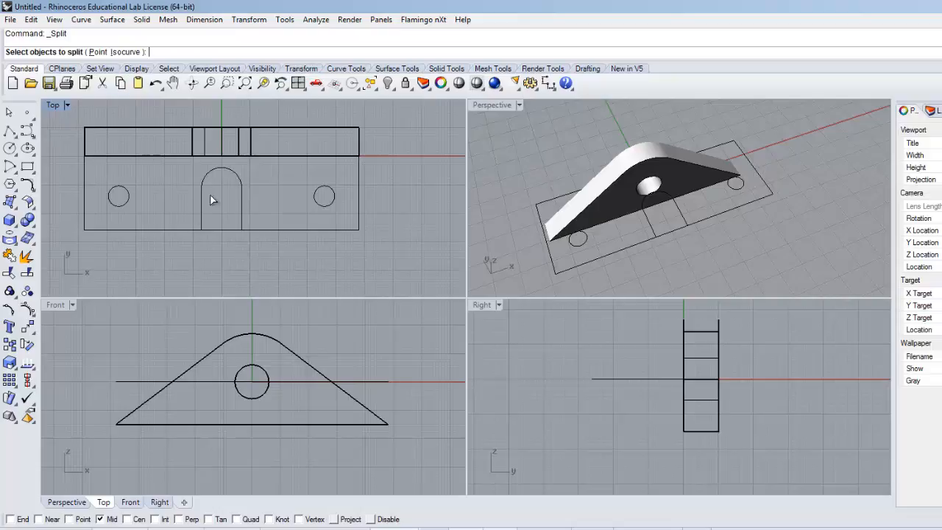
click(231, 175)
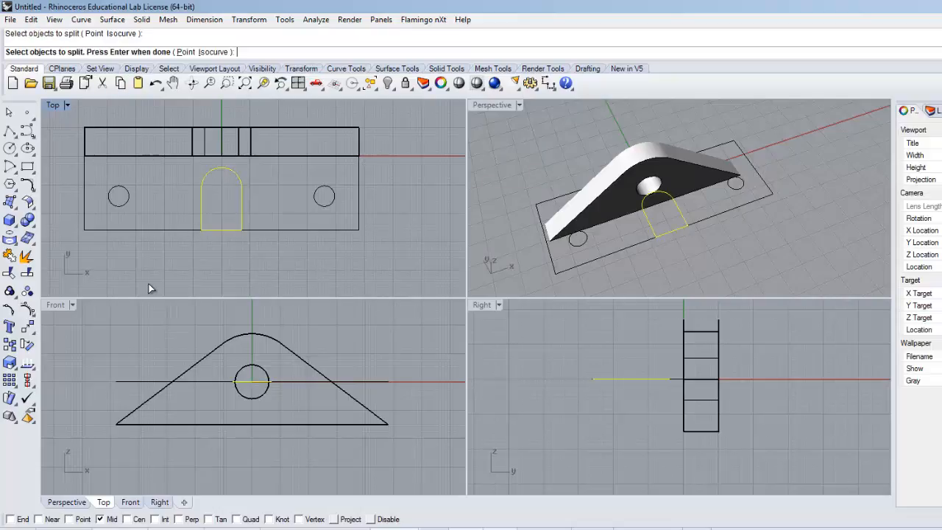
key(Return)
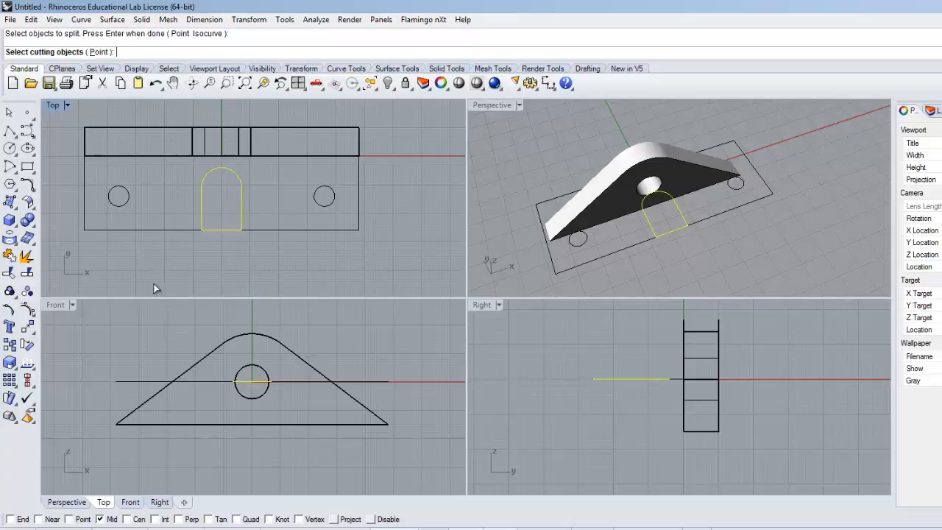
click(148, 230)
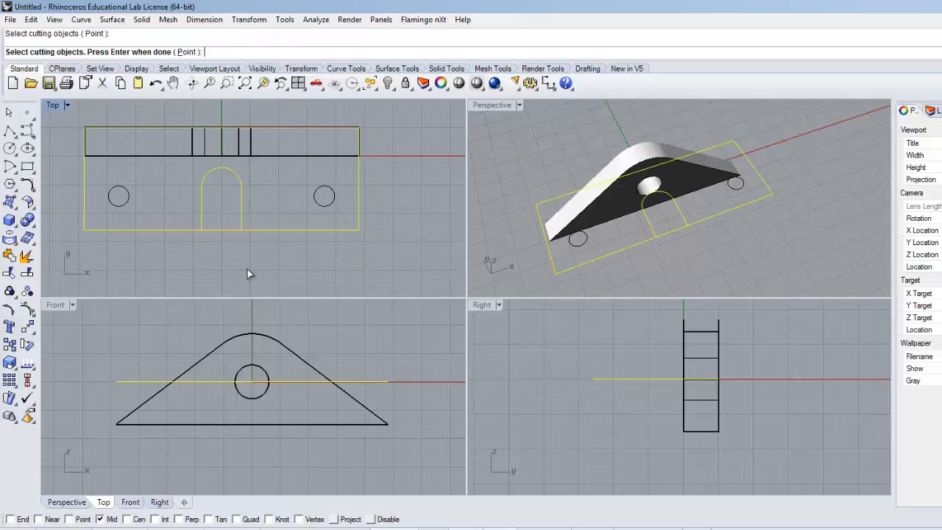
key(Return)
Step: Delete the leftover segment closing the slot opening along the base's front edge
click(215, 231)
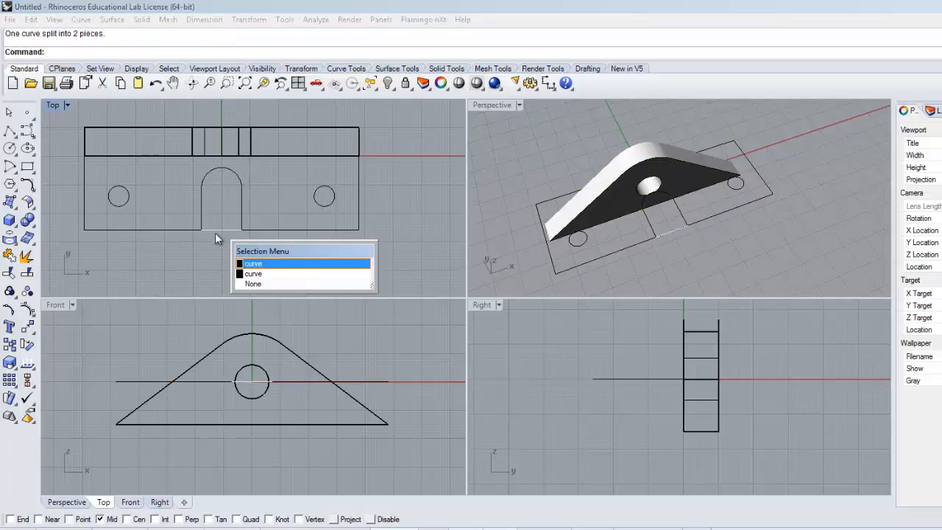
click(261, 274)
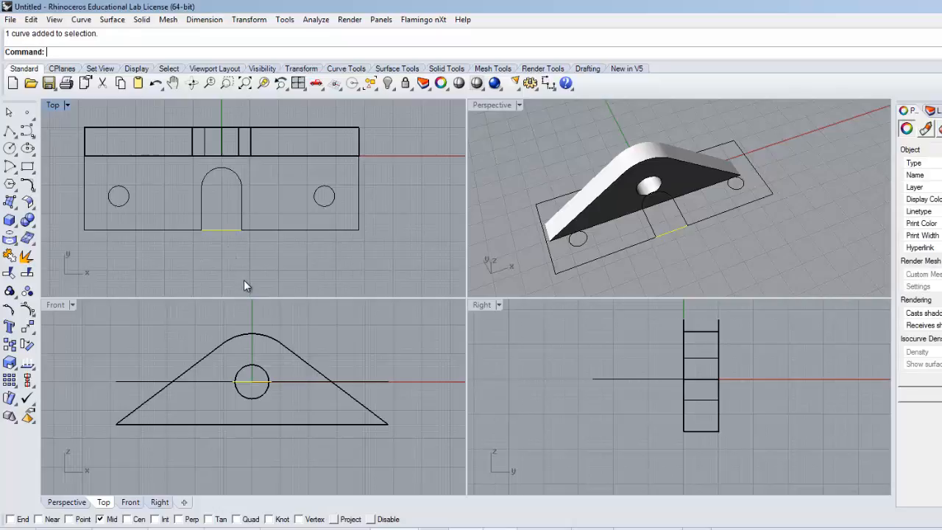
key(Delete)
right_drag(221, 250, 292, 265)
mouse_move(648, 263)
right_down()
mouse_move(706, 259)
mouse_move(646, 253)
right_up()
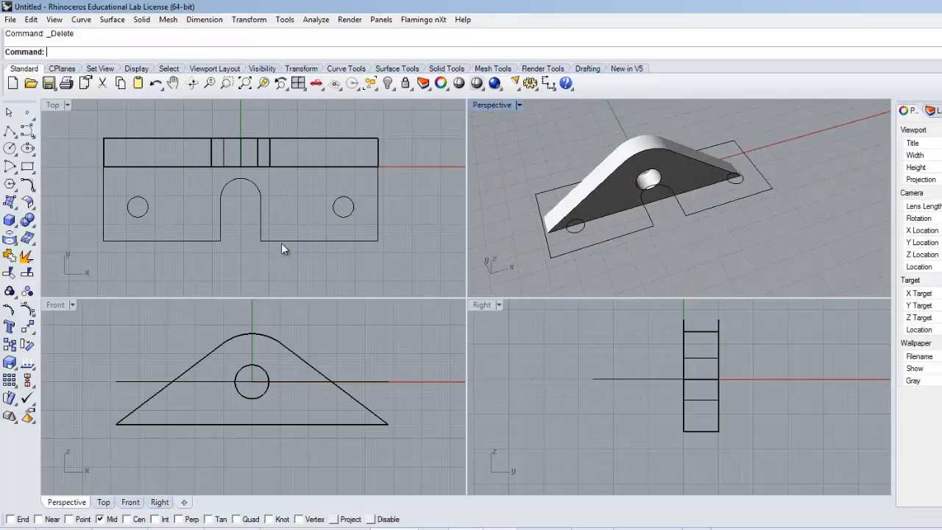
Step: Join the base outline and the slot curve into one closed curve, excluding the two hole circles
drag(400, 260, 144, 218)
drag(98, 197, 127, 232)
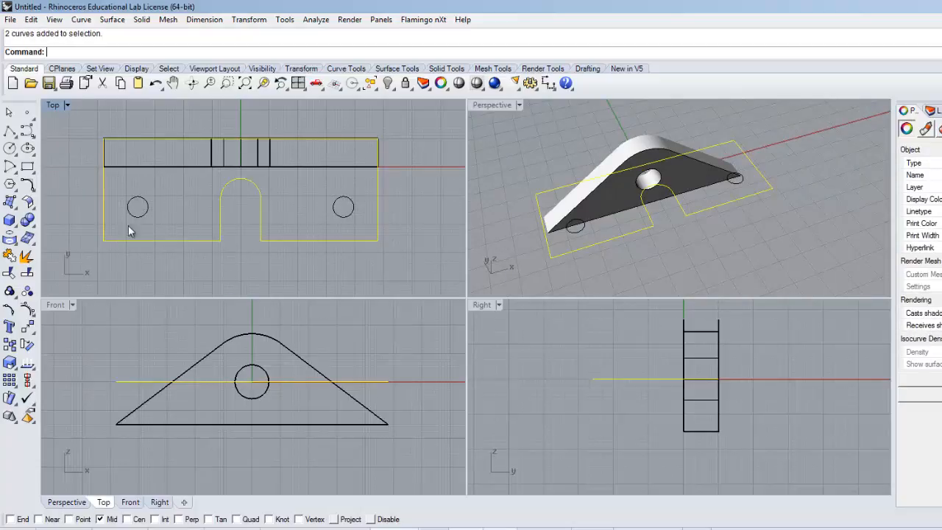
click(9, 254)
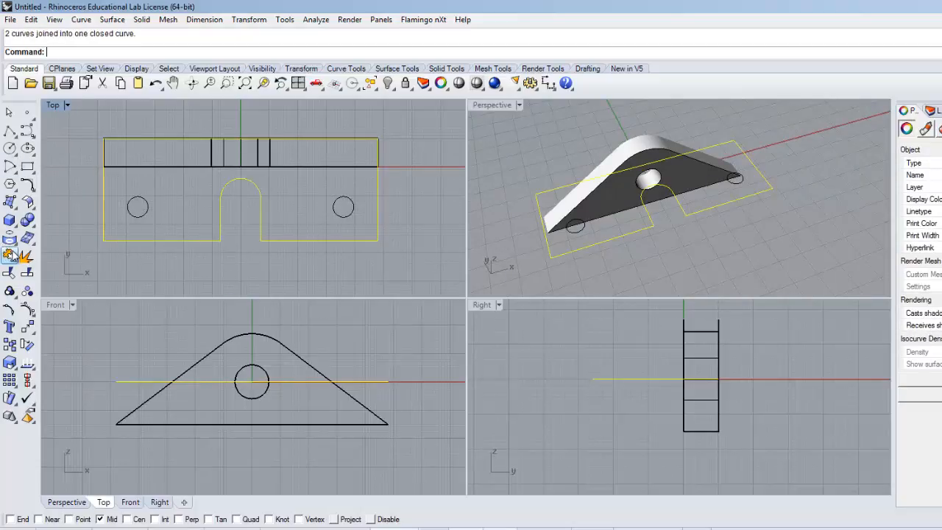
click(237, 255)
Step: Switch to the browser's Yoke drawing to check the base dimensions and return to Rhinoceros
right_drag(243, 252, 257, 254)
key(alt+Tab)
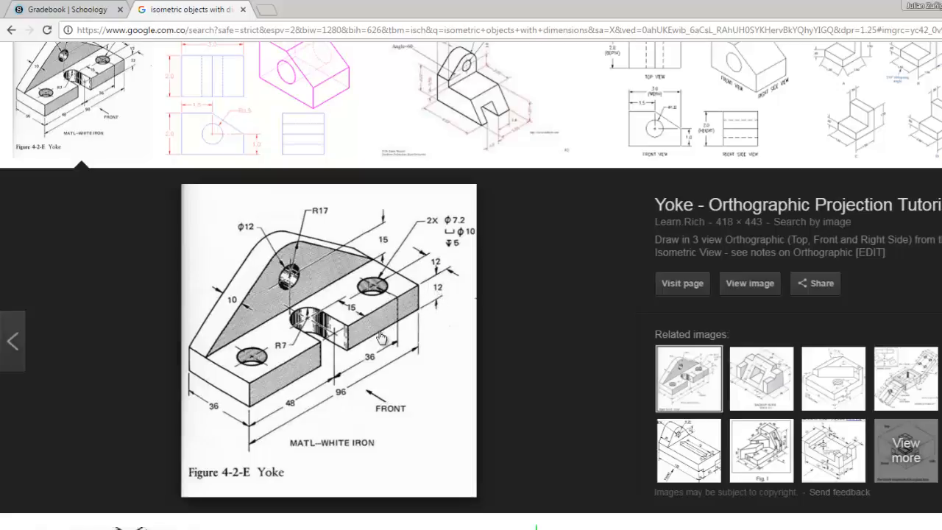
key(alt+Tab)
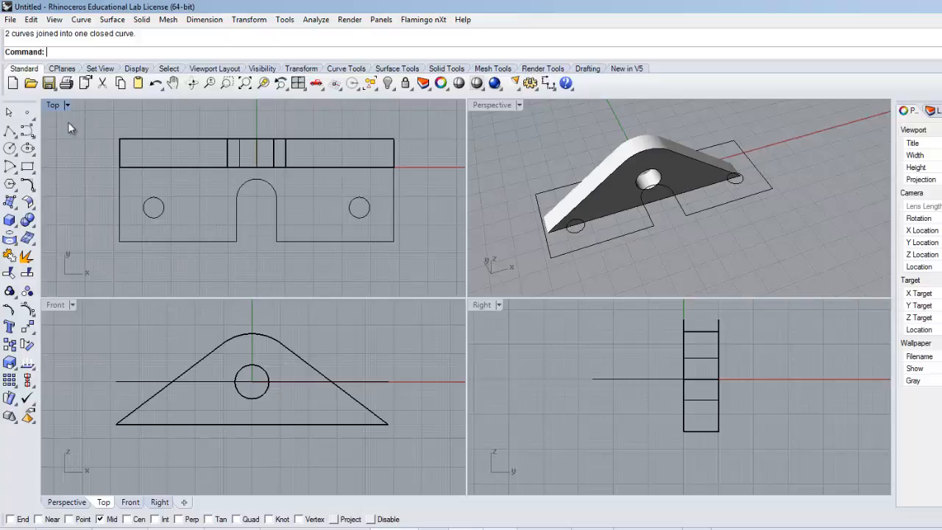
Step: Extrude the closed base outline together with the two hole circles straight into a 12 mm thick solid
click(204, 242)
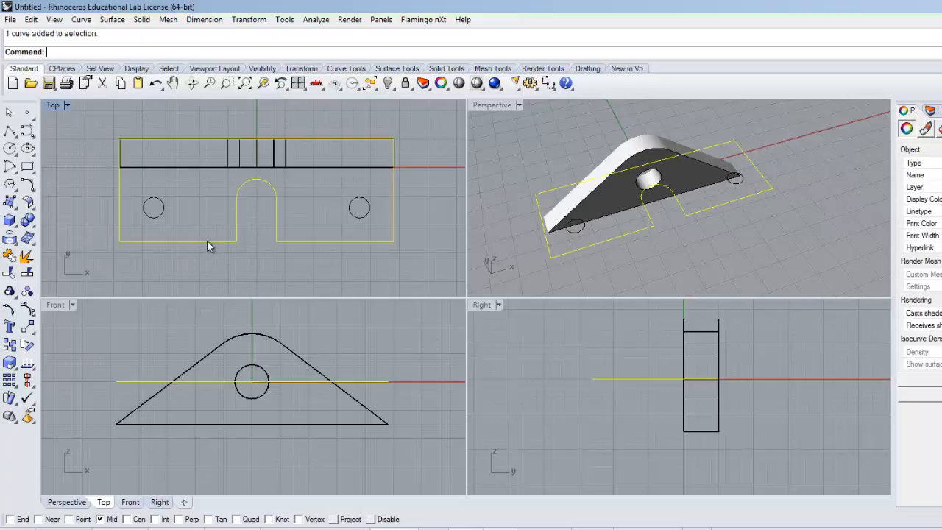
shift+click(163, 207)
shift+click(351, 212)
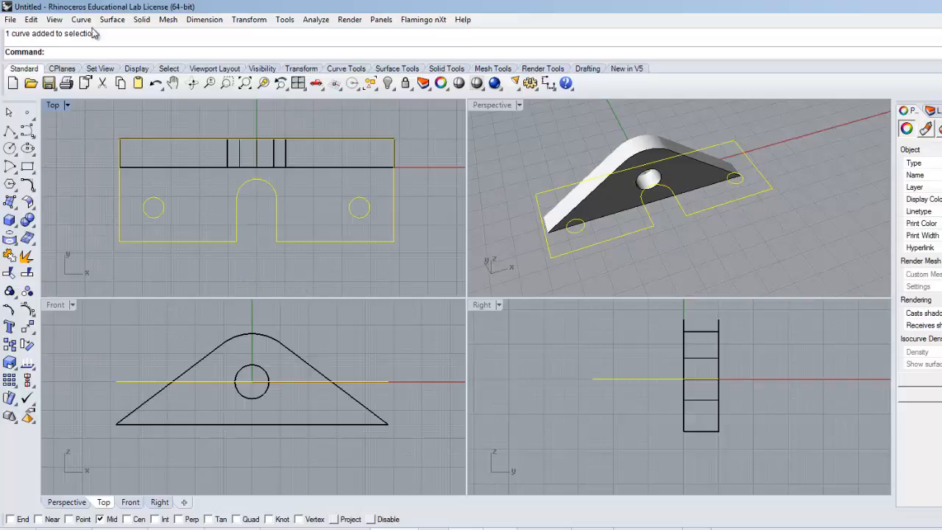
click(141, 20)
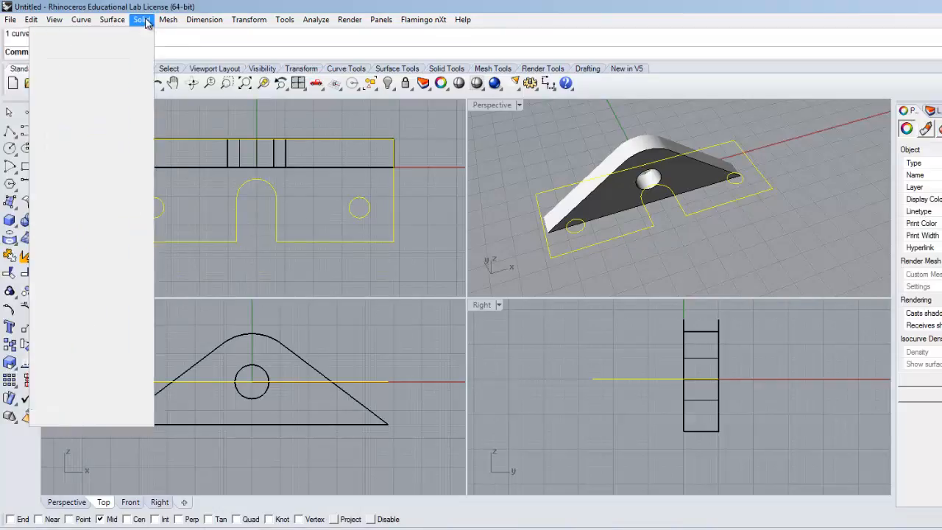
mouse_move(123, 225)
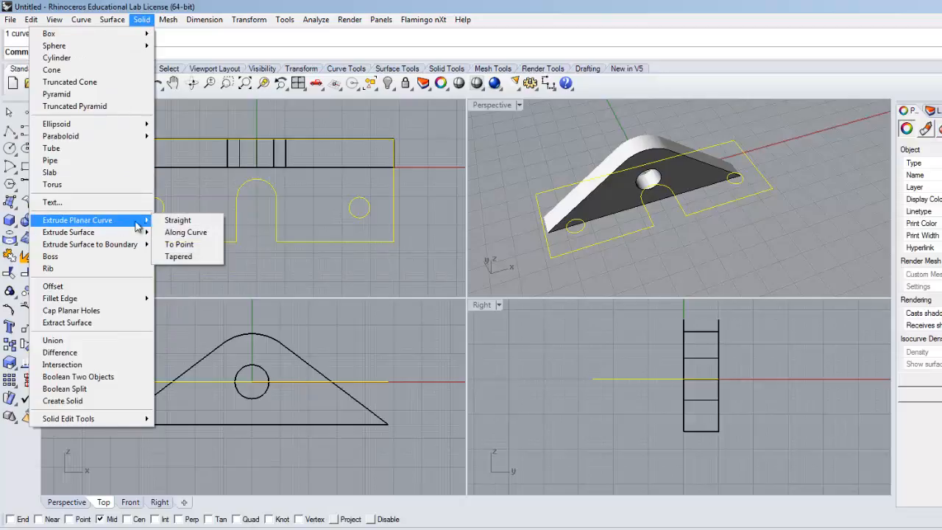
click(178, 220)
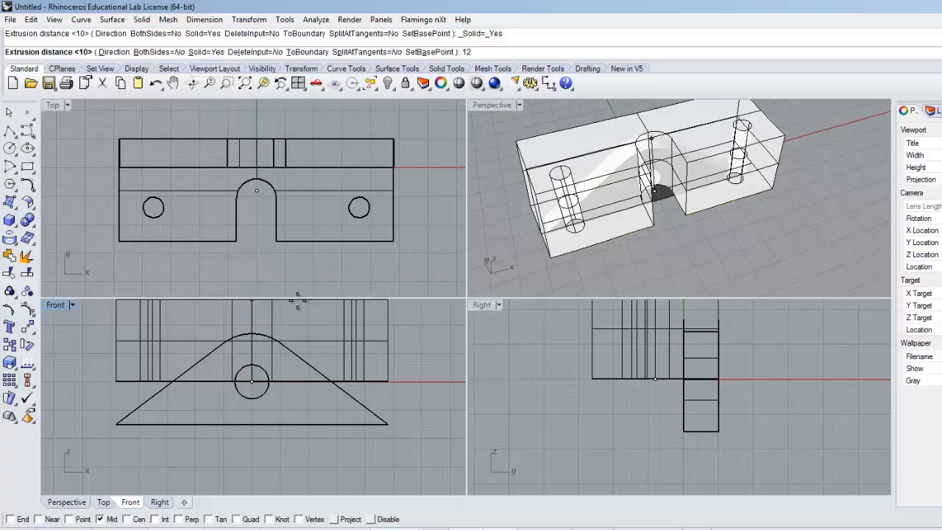
text(12)
key(Return)
Step: Move the extruded base straight down in the Front view so its top face meets the triangular plate's bottom edge
right_drag(653, 266, 646, 209)
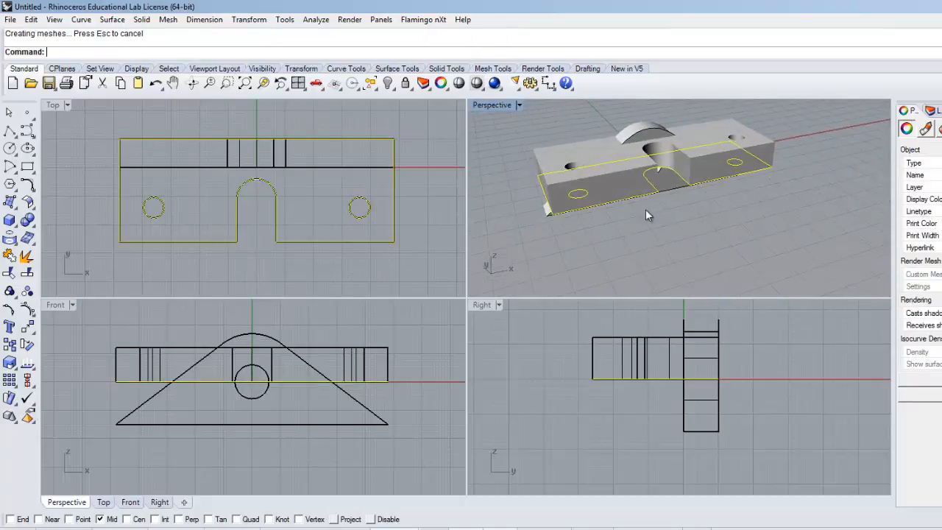
click(586, 150)
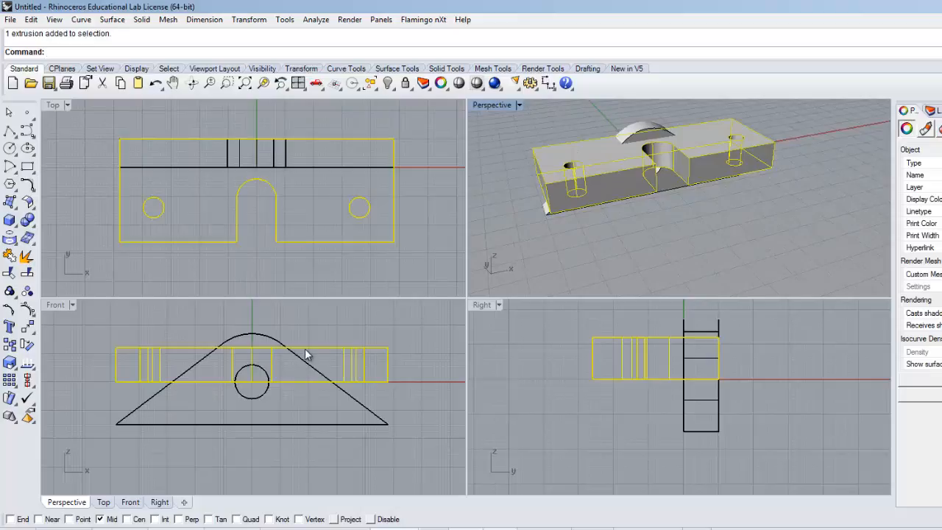
drag(307, 355, 305, 425)
click(426, 242)
right_drag(504, 211, 557, 219)
Step: Hide the slotted base outline and the two hole circles left above the base solid
click(639, 207)
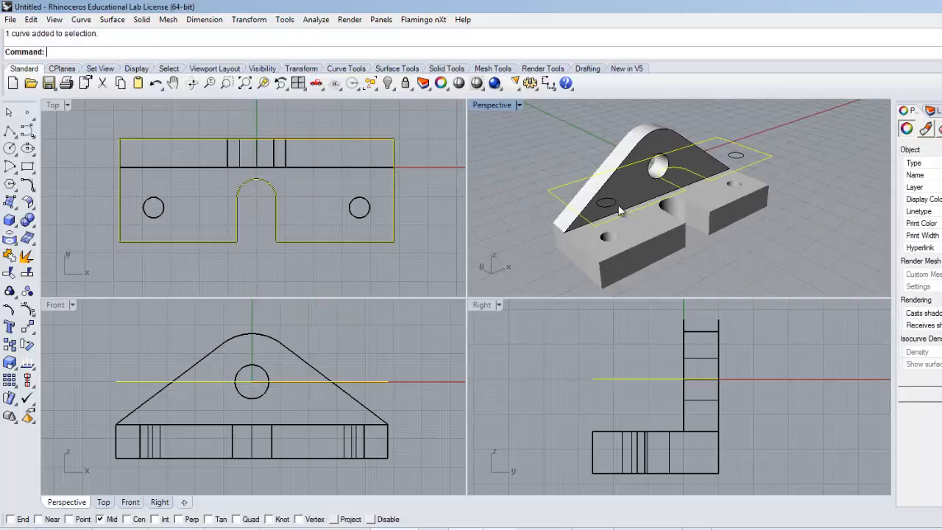
click(541, 160)
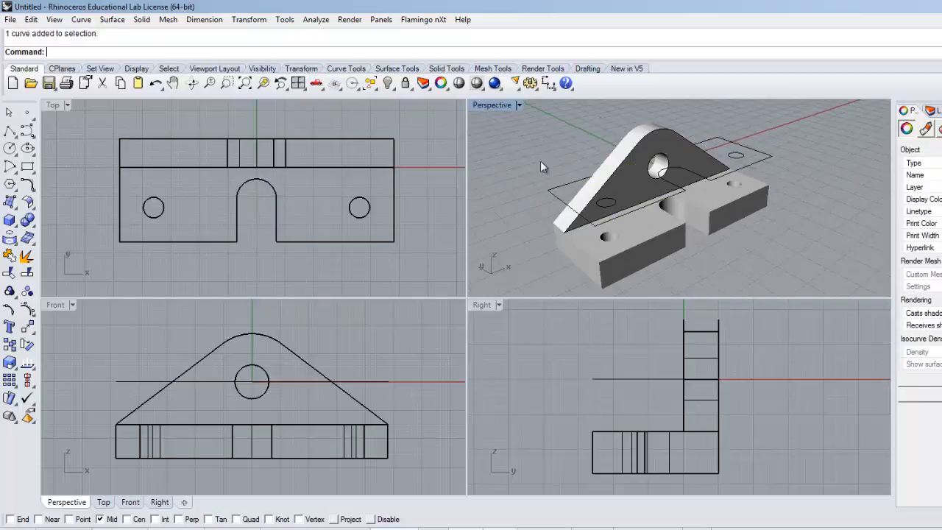
double_click(494, 106)
scroll(432, 273, down, 2)
mouse_move(433, 274)
right_down()
mouse_move(414, 255)
mouse_move(447, 263)
mouse_move(420, 269)
mouse_move(435, 287)
right_up()
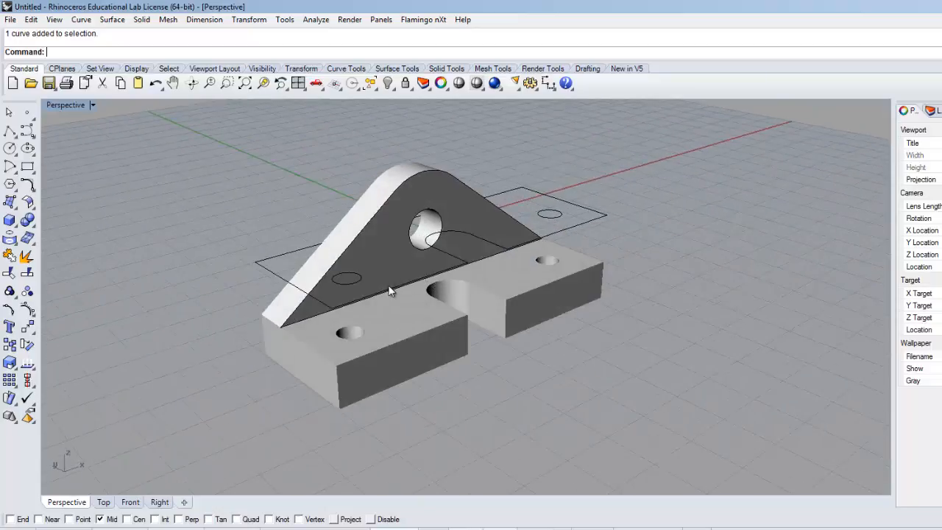
click(397, 287)
click(360, 276)
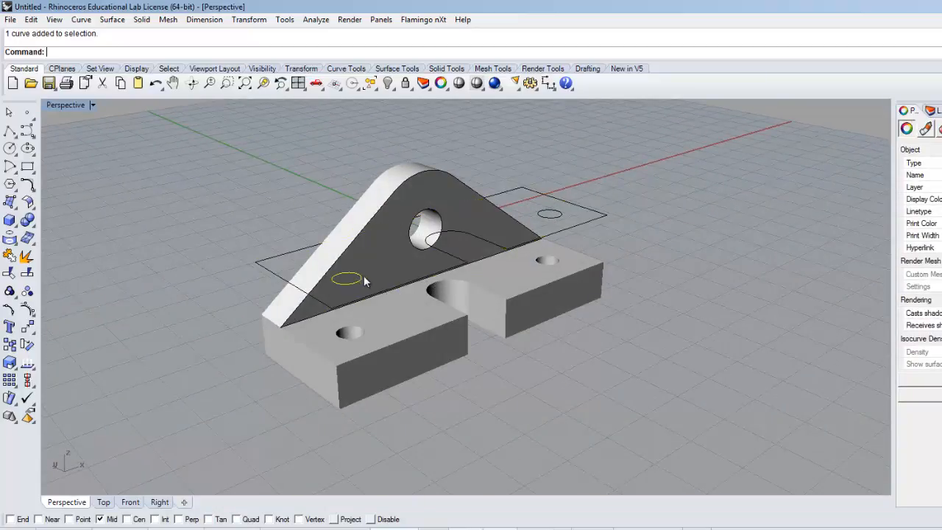
shift+click(312, 248)
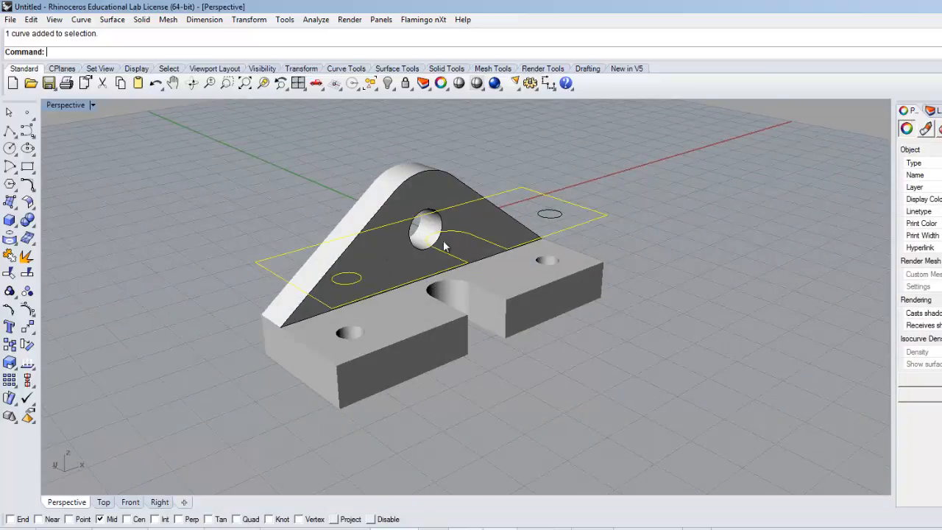
shift+click(550, 215)
click(388, 83)
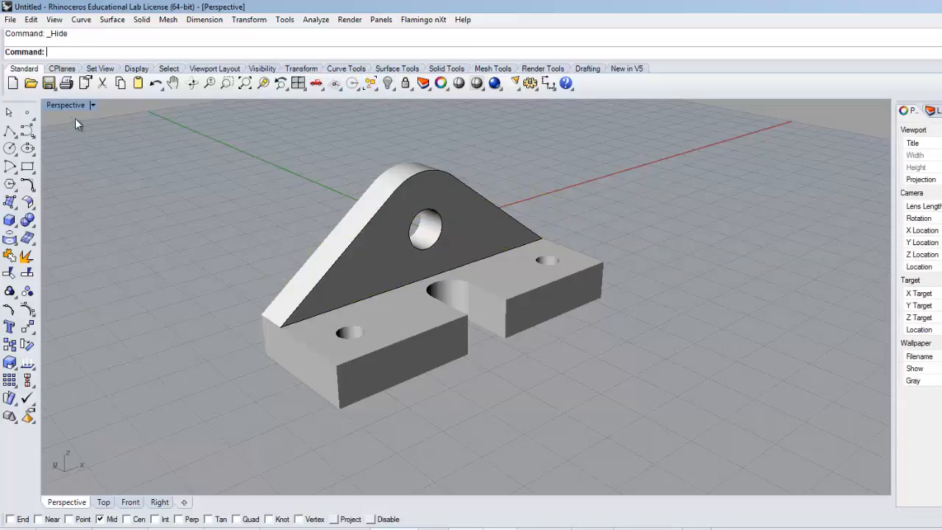
Step: Compare the finished perspective model with the Yoke drawing side by side, and inspect it from different angles
mouse_move(305, 299)
right_down()
mouse_move(311, 305)
mouse_move(299, 302)
right_up()
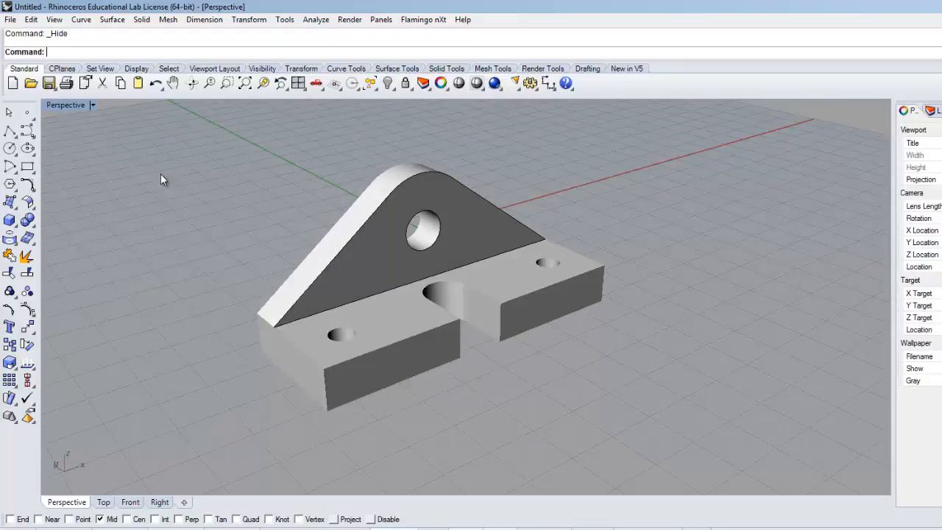
double_click(63, 105)
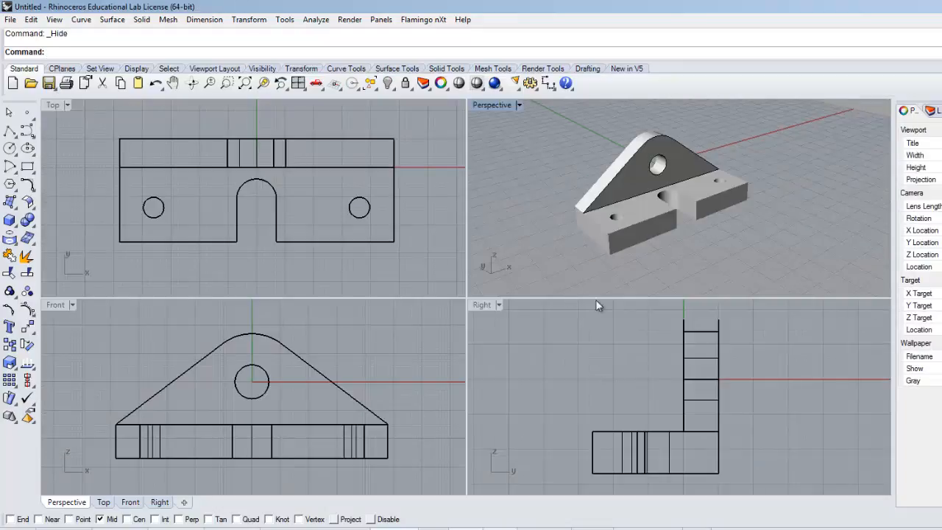
click(941, 7)
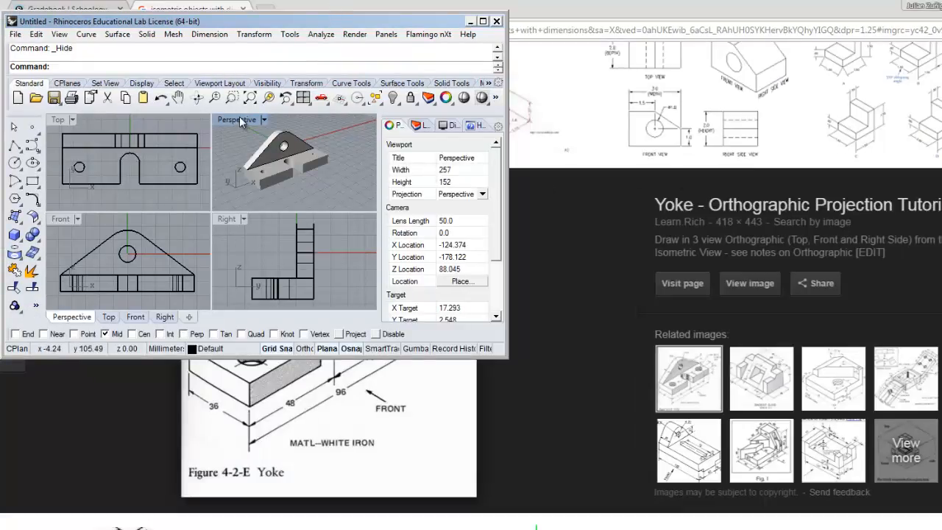
double_click(241, 120)
drag(115, 22, 591, 83)
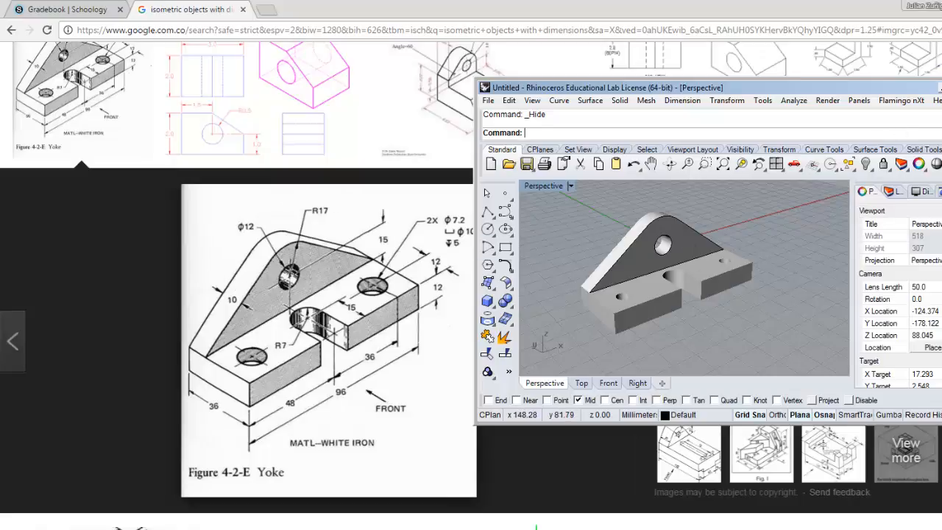
click(941, 87)
mouse_move(384, 165)
right_down()
mouse_move(384, 204)
mouse_move(400, 179)
mouse_move(175, 145)
mouse_move(355, 198)
mouse_move(488, 185)
mouse_move(581, 152)
mouse_move(444, 164)
mouse_move(399, 150)
mouse_move(385, 155)
right_up()
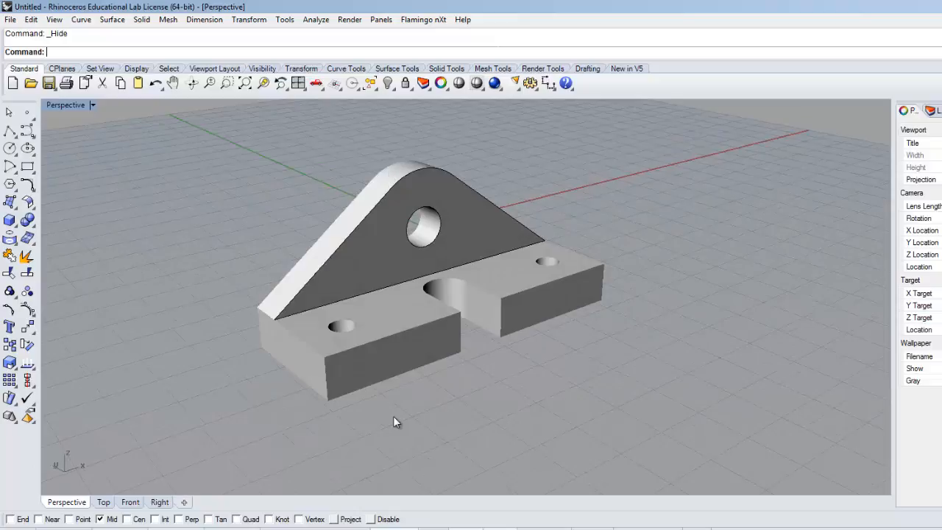
right_drag(529, 321, 489, 388)
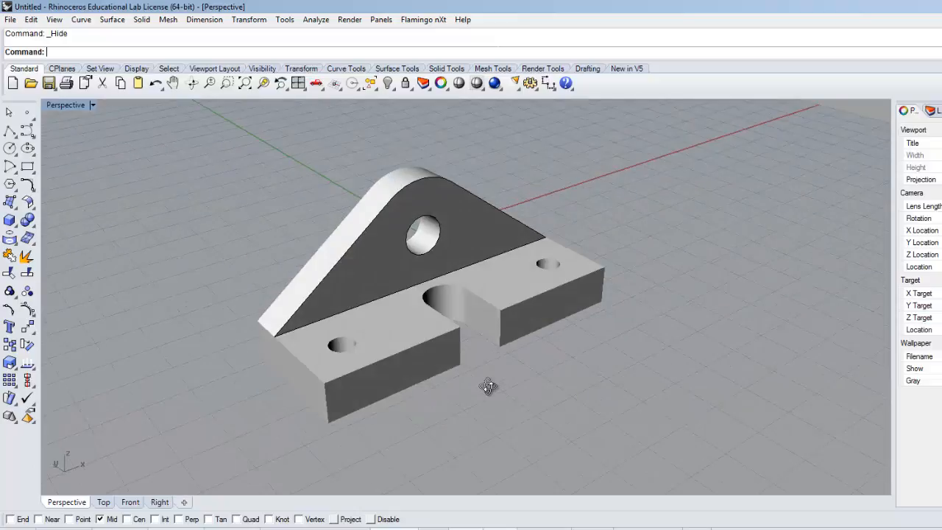
Step: Switch to the browser's image results and browse to the "Chapter11 1" dimensioned isometric drawing
drag(206, 158, 637, 407)
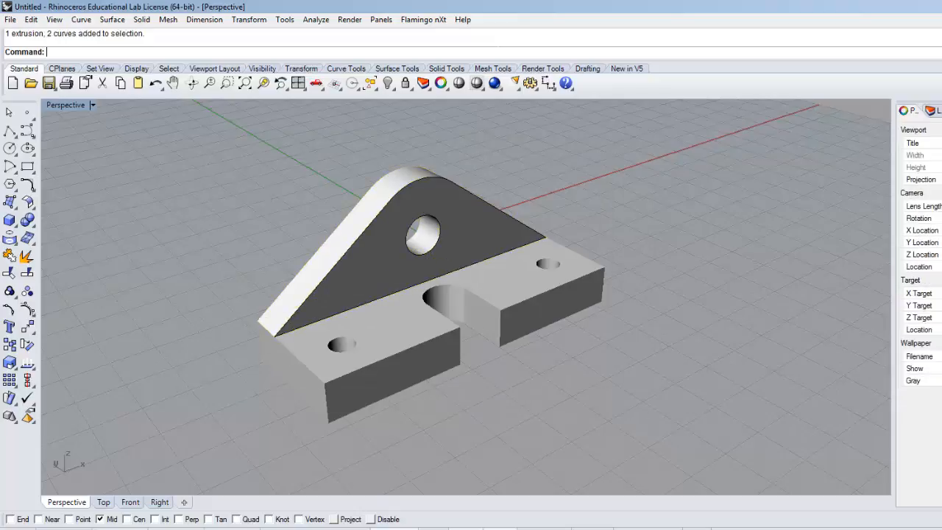
click(353, 529)
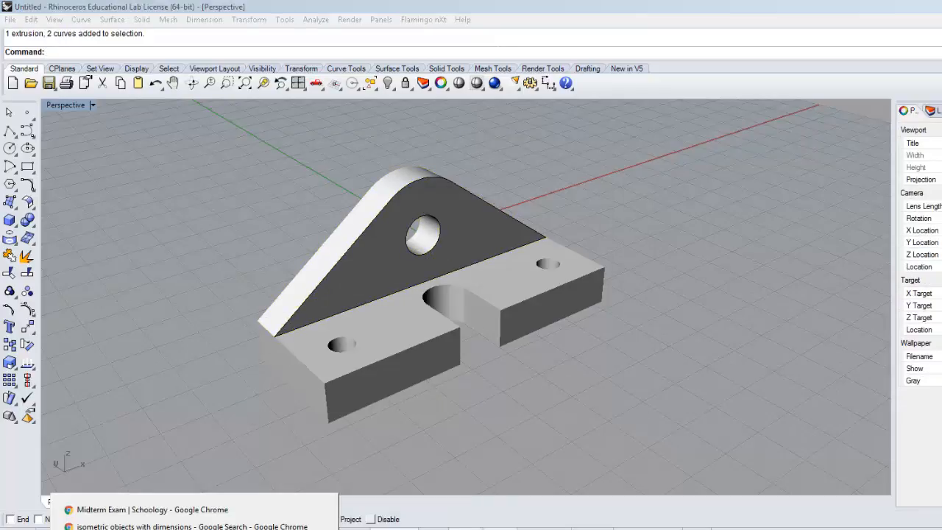
click(189, 522)
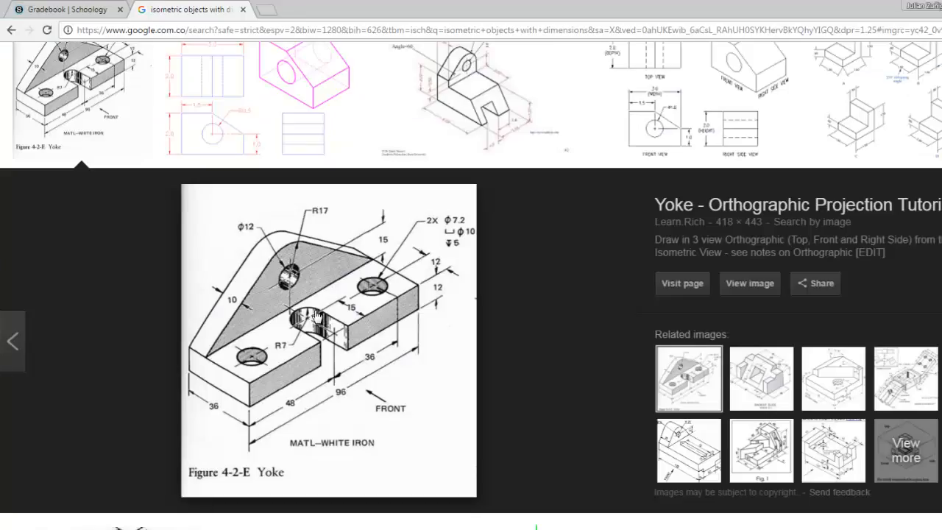
key(Right)
key(Right)
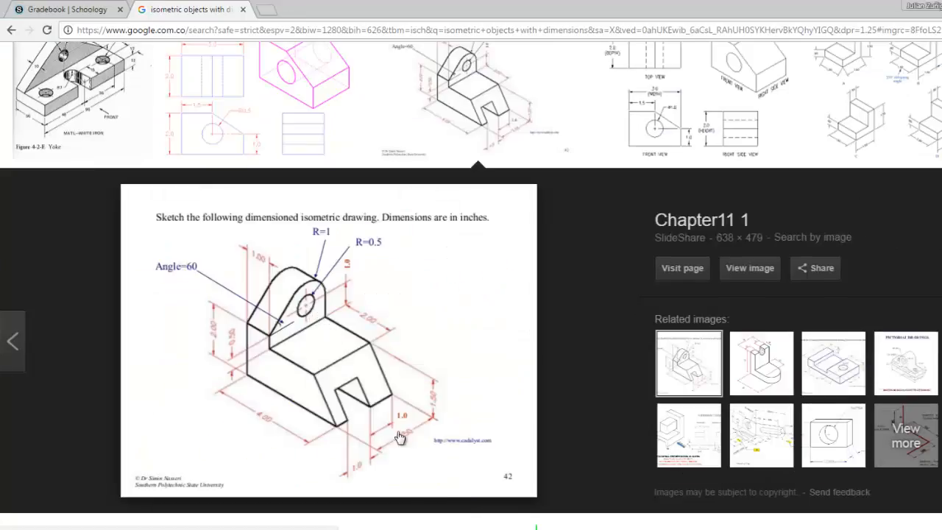
scroll(351, 430, up, 1)
scroll(351, 428, down, 1)
scroll(350, 429, down, 1)
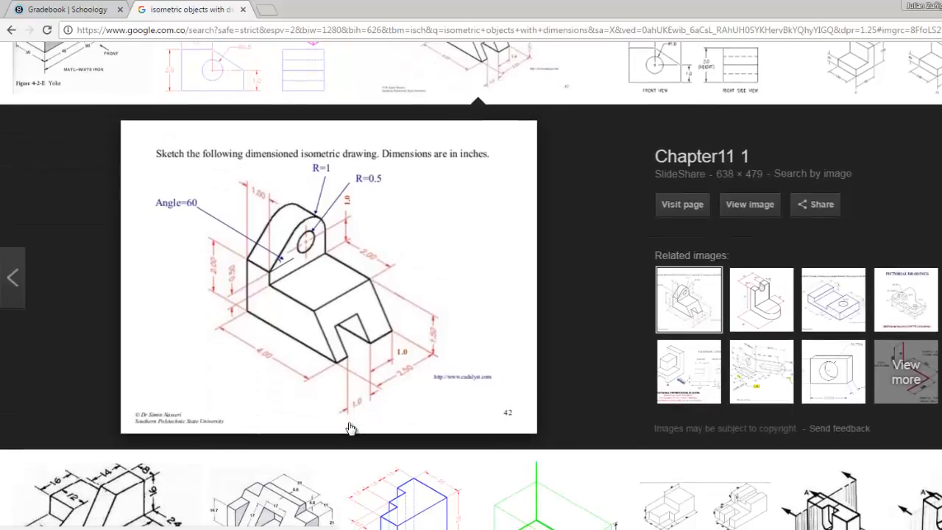
Step: Open the Chapter11 drawing as a full-size image, enlarge it to read the dimensions, and switch back to Rhinoceros
click(732, 213)
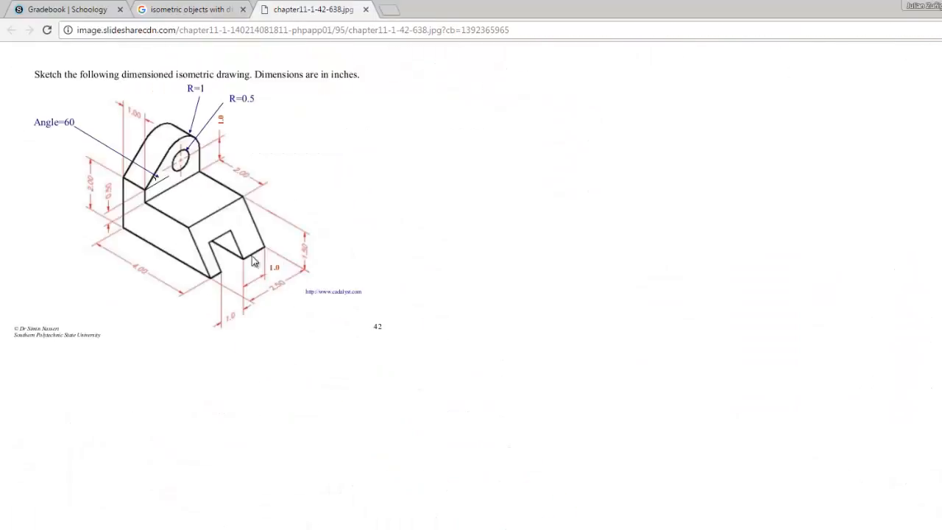
ctrl+scroll(92, 184, up, 3)
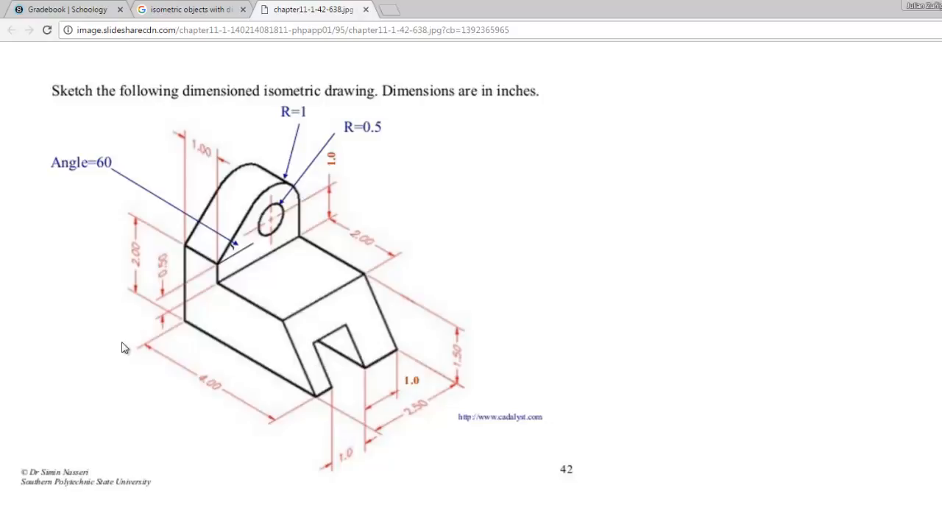
click(343, 529)
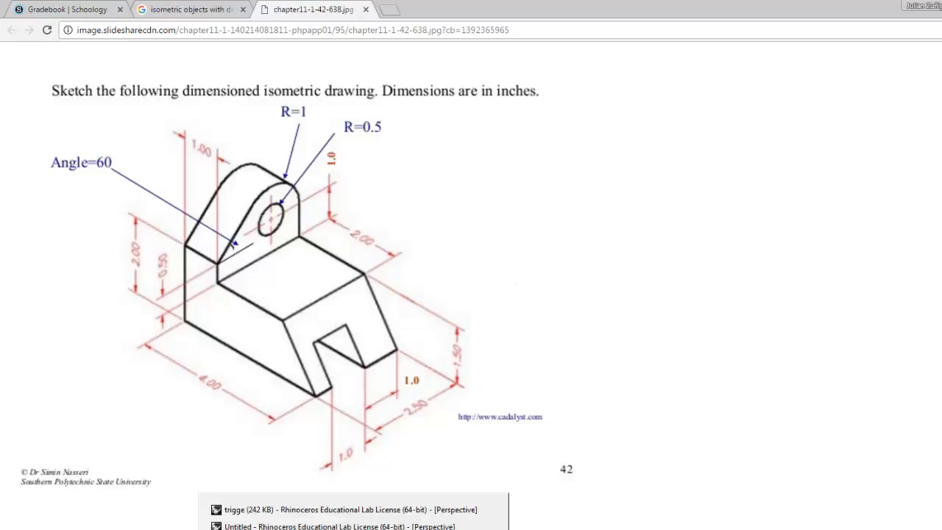